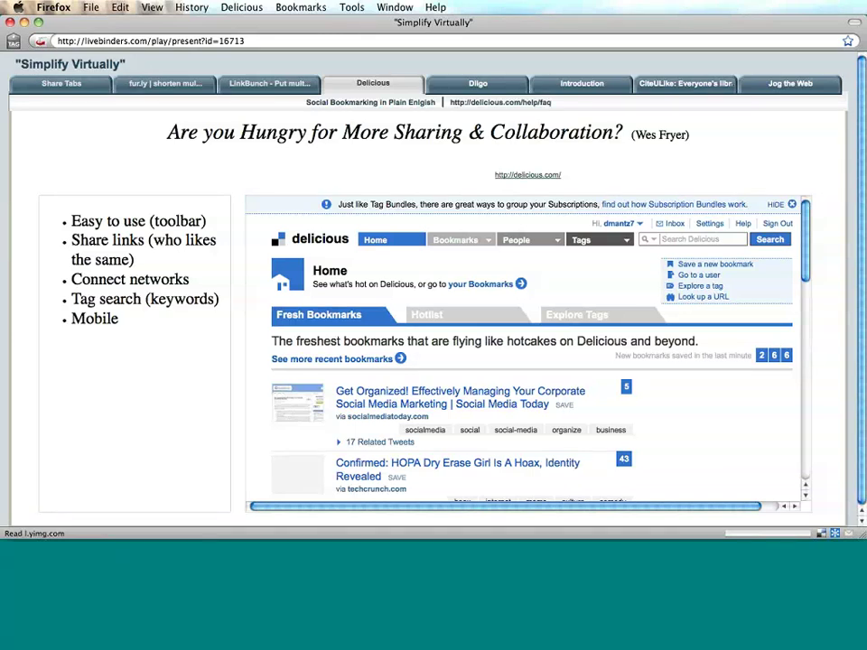
Minimize the presentation window and switch to the Educators / Best Practices wiki page in the main browser window.
left_click(23, 22)
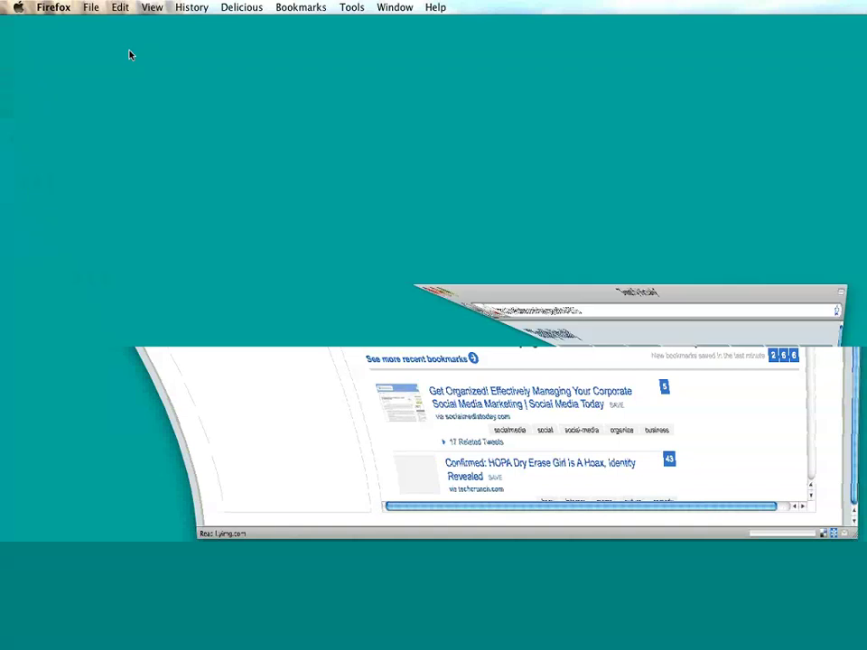
left_click(801, 533)
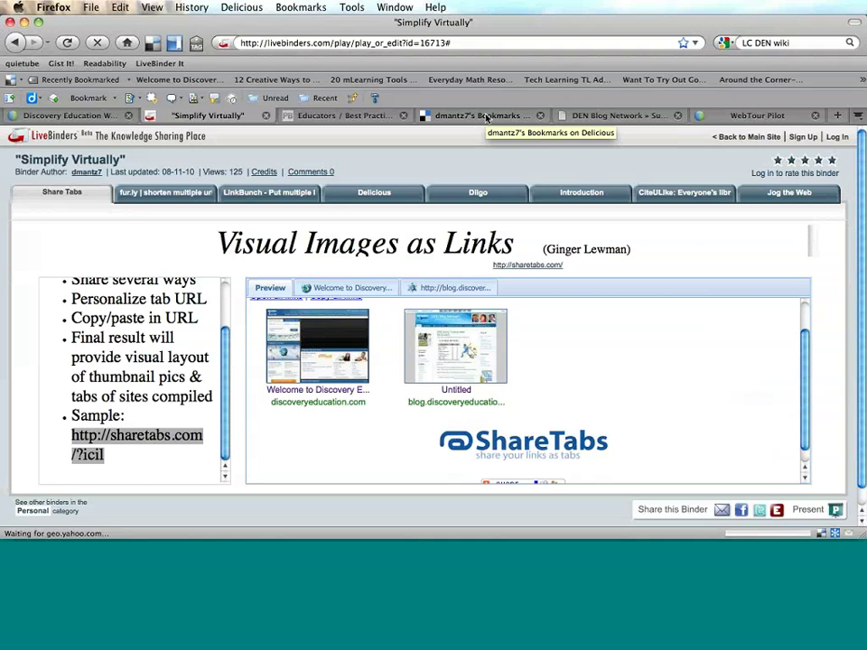
left_click(485, 118)
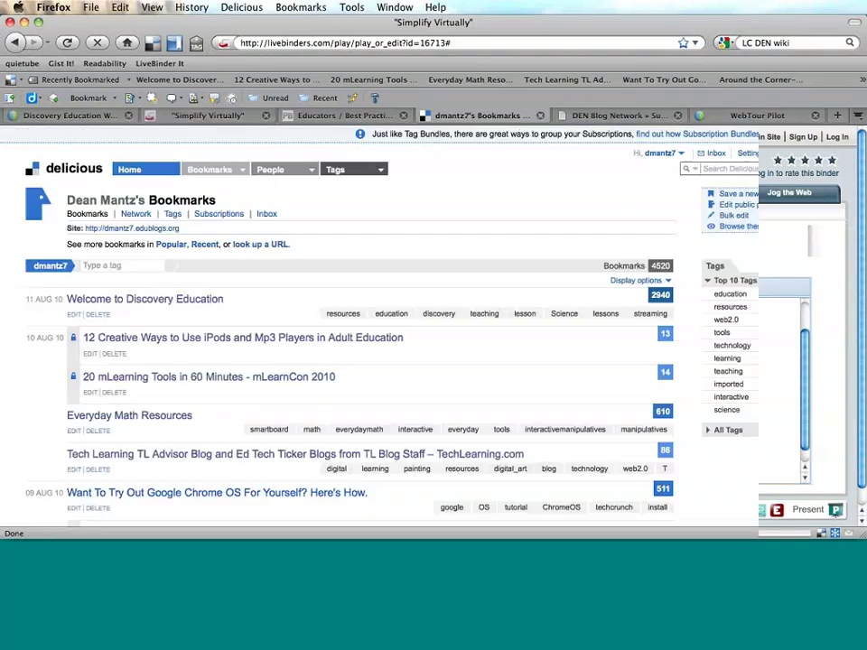
left_click(370, 118)
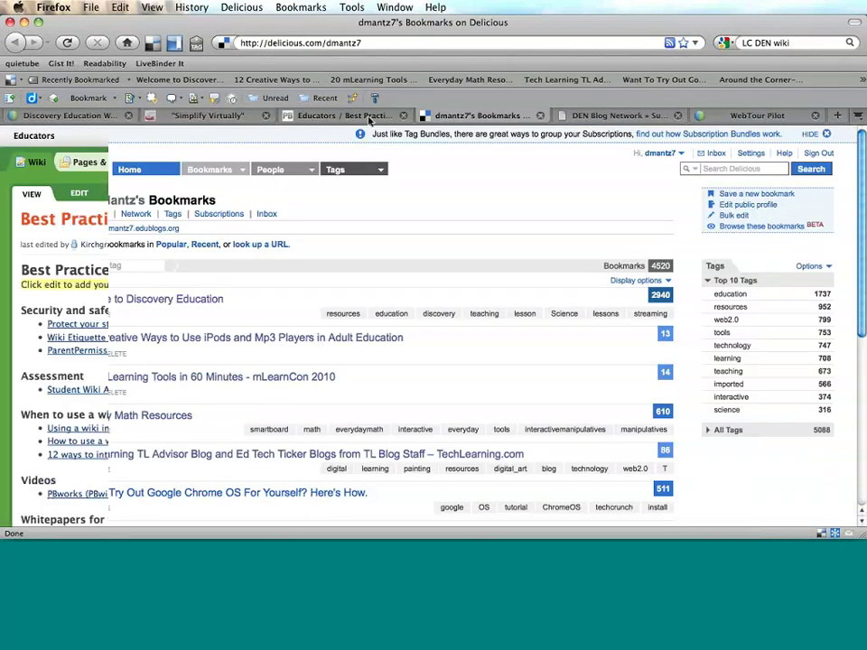
left_click(329, 41)
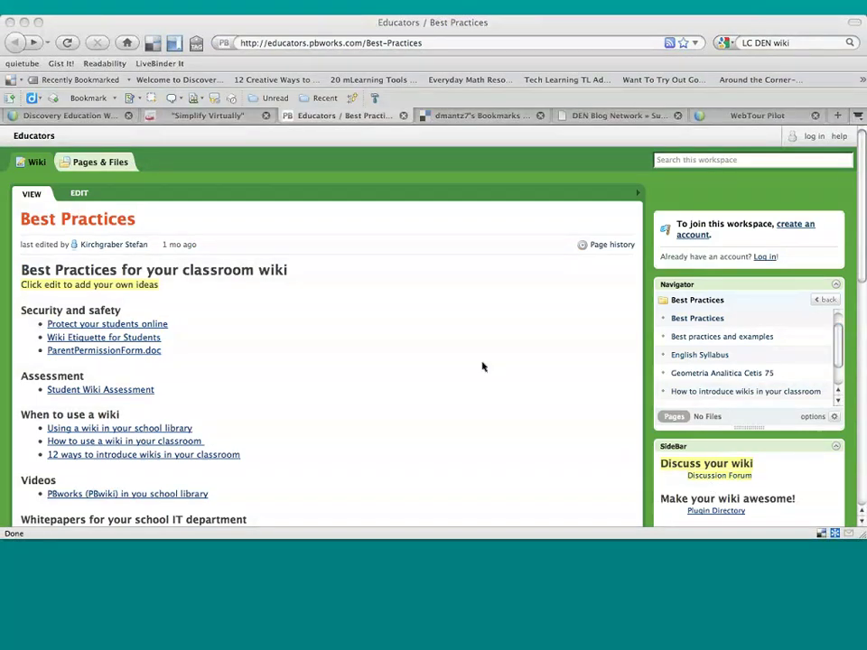
Look over the classroom wiki's Best Practices page and start a new Delicious bookmark for it.
scroll(482, 367, "down", 1)
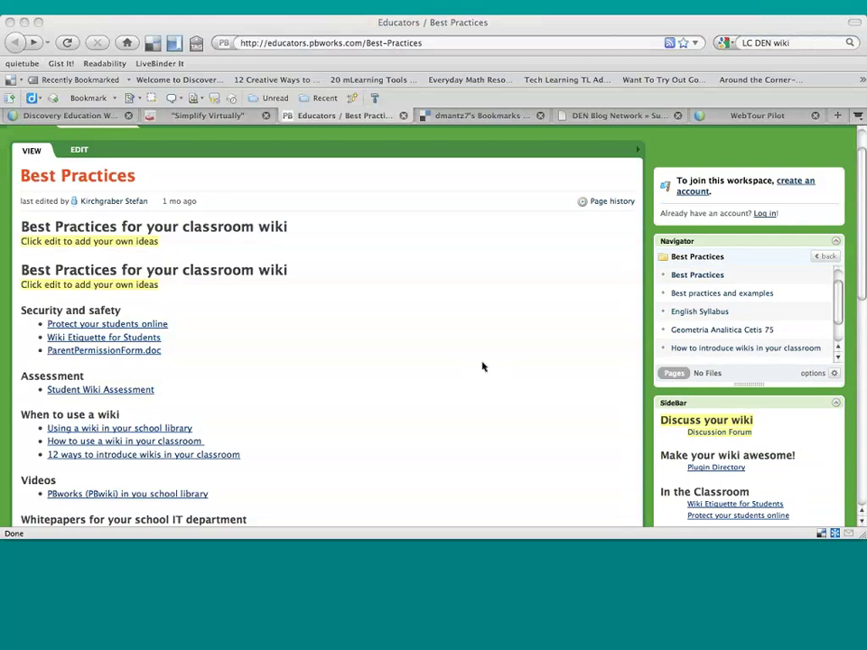
scroll(482, 367, "down", 2)
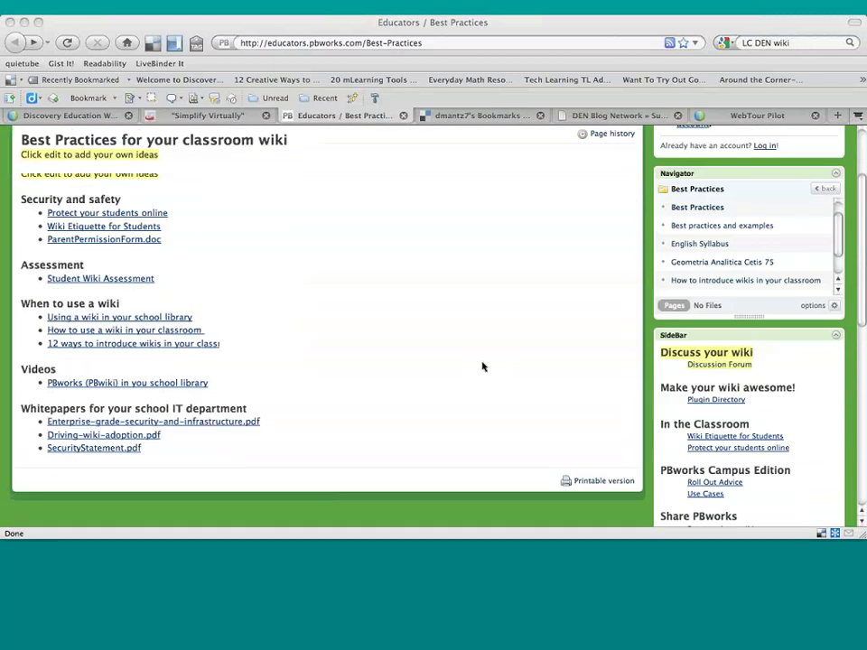
scroll(482, 367, "down", 1)
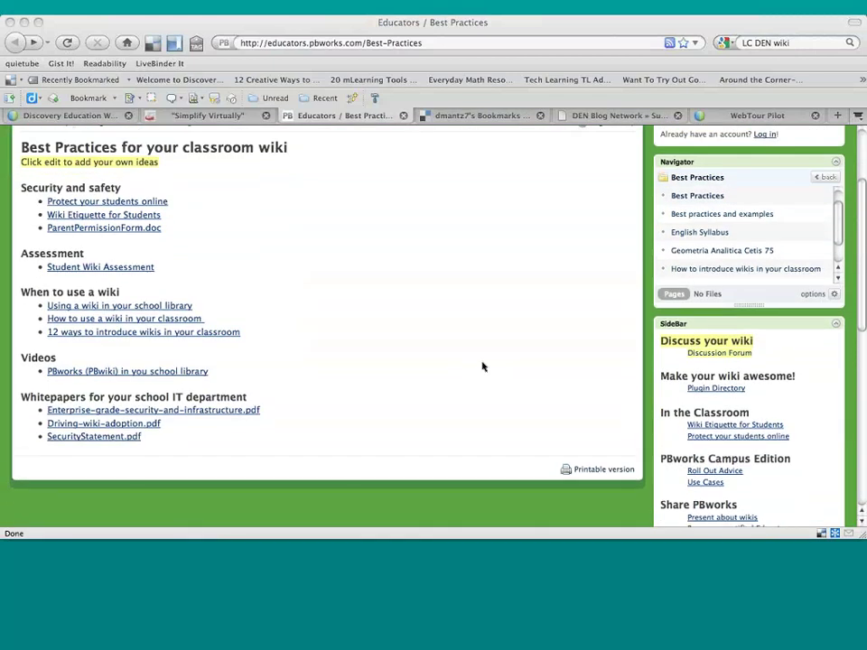
scroll(488, 366, "up", 3)
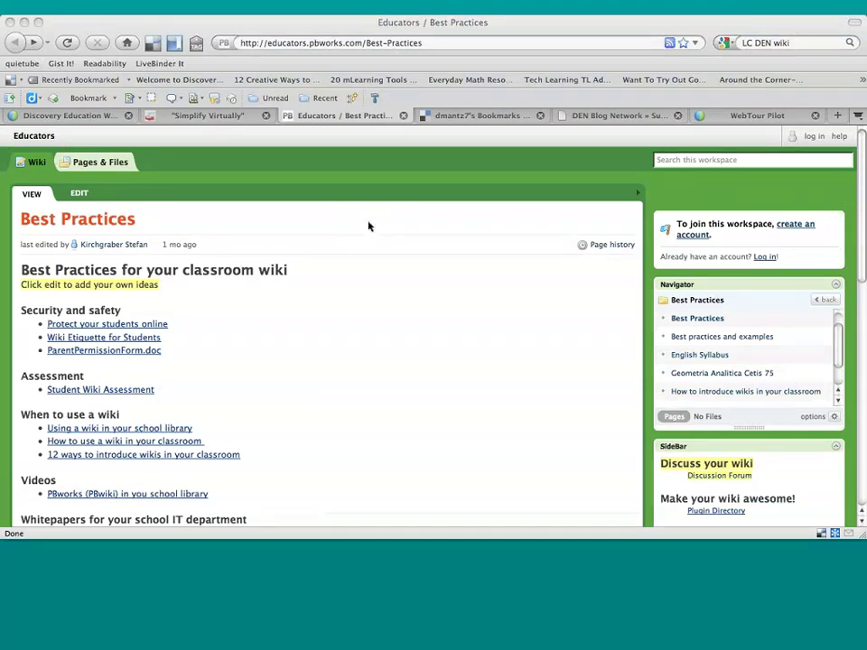
left_click(195, 49)
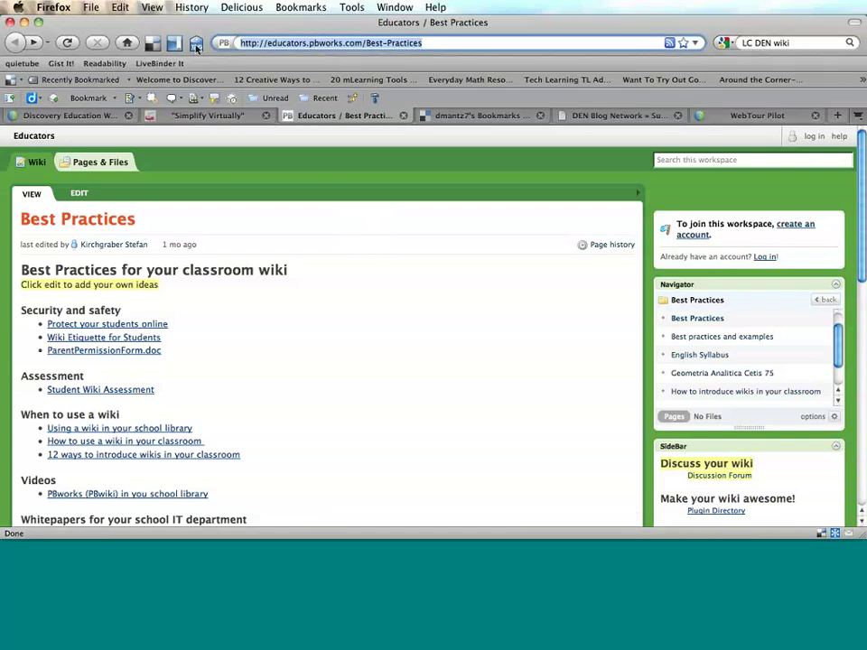
left_click(196, 45)
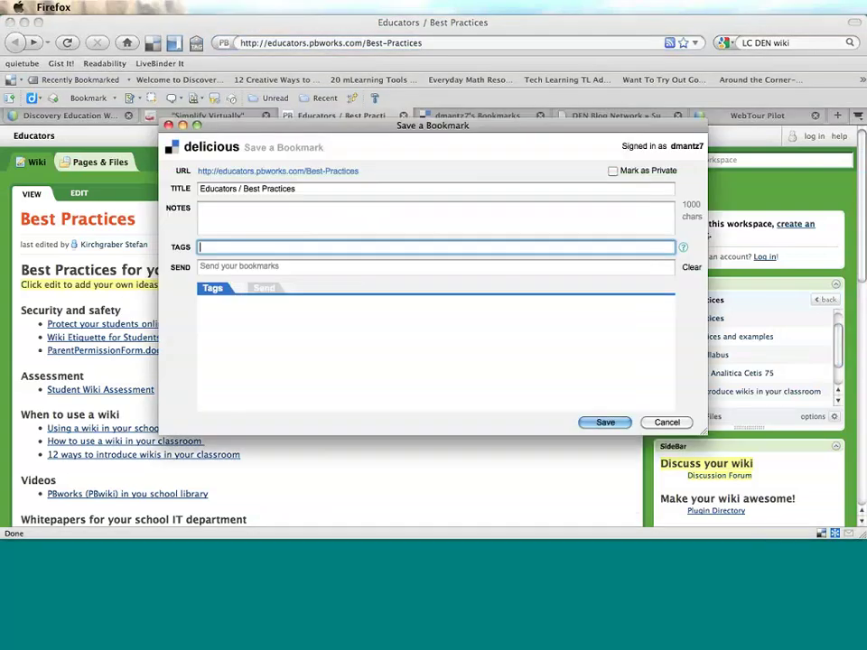
Add the bookmark note "Wiki provides insight into using wikis with your students.".
left_click(289, 216)
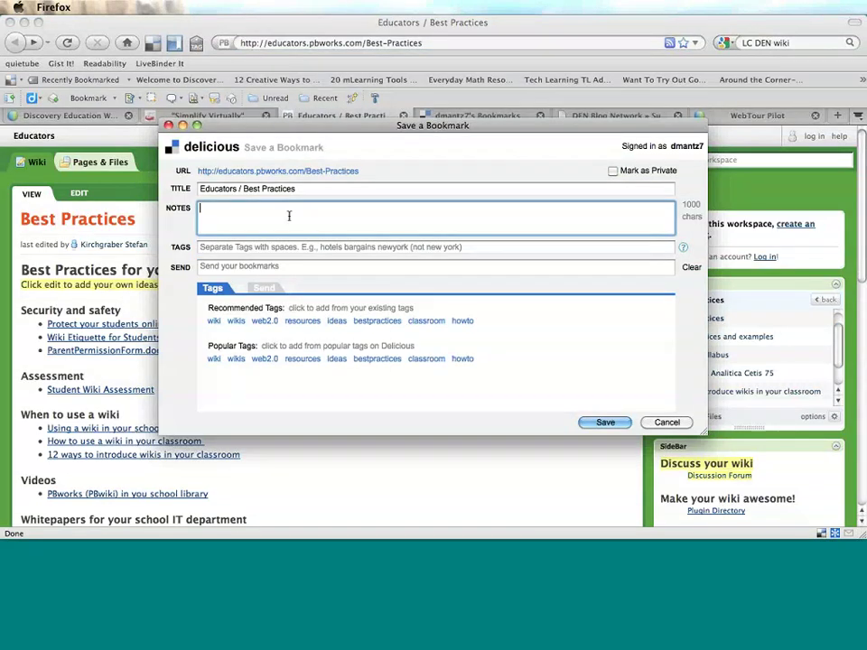
type("Wiki provides inisg")
key("BackSpace")
key("BackSpace")
key("BackSpace")
type("sight in")
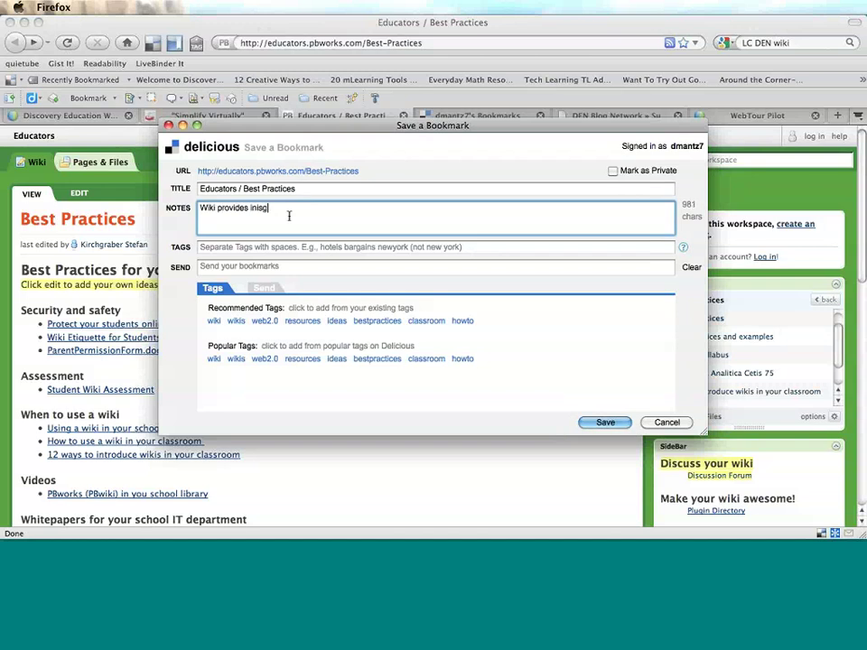
type("to using wikis with your ")
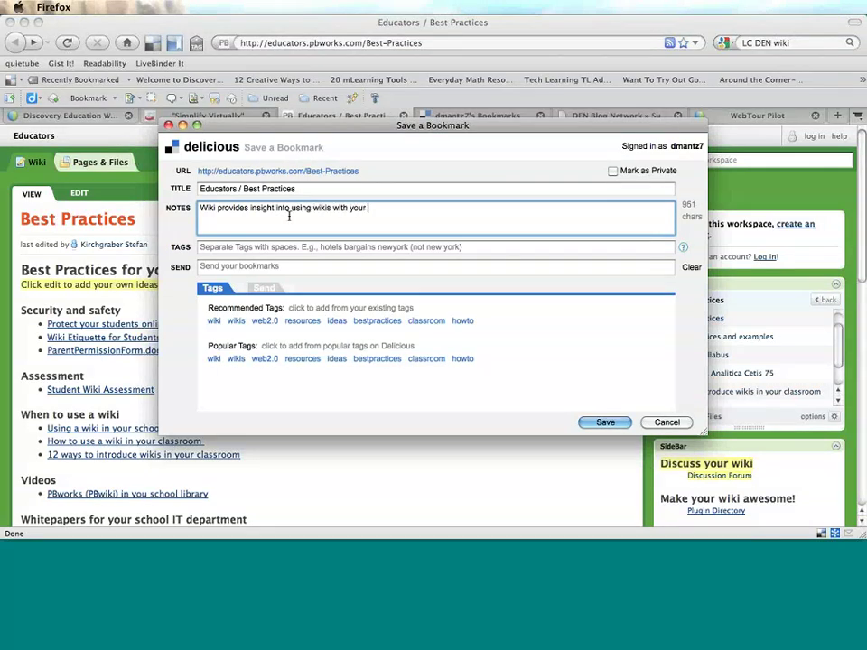
type("students.")
Tag the bookmark with "wikis, instruction, classroom, education".
left_click(264, 248)
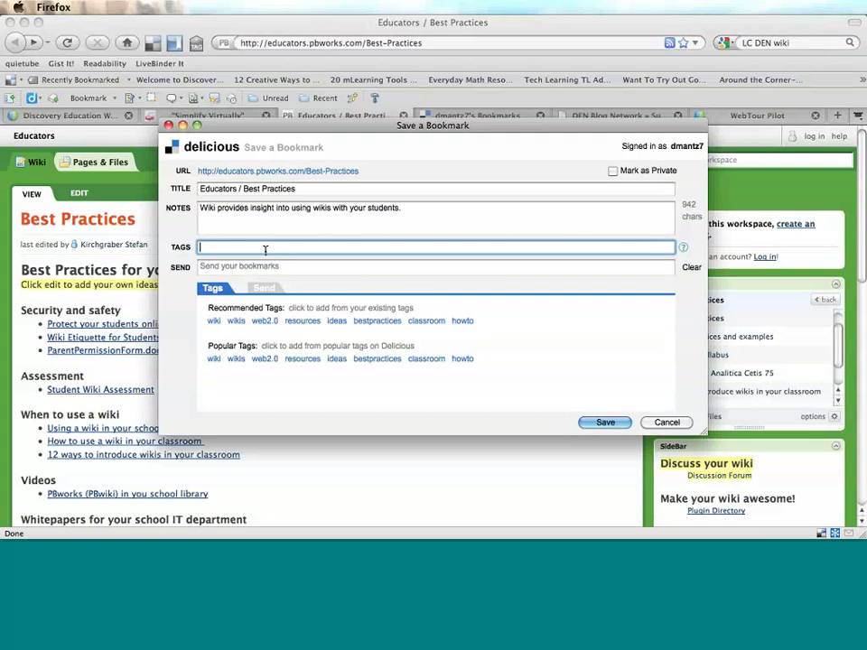
type("wiki")
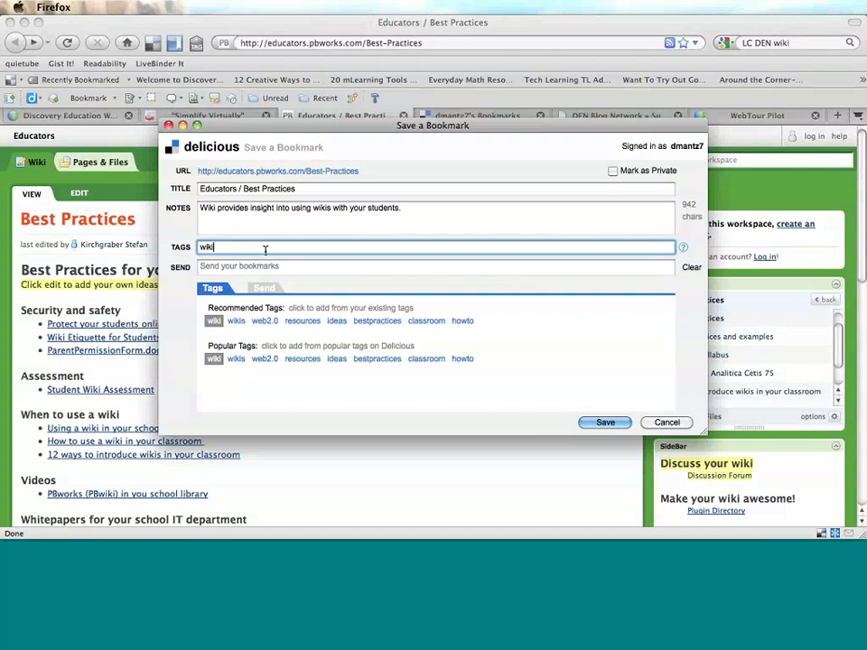
type("s, insr")
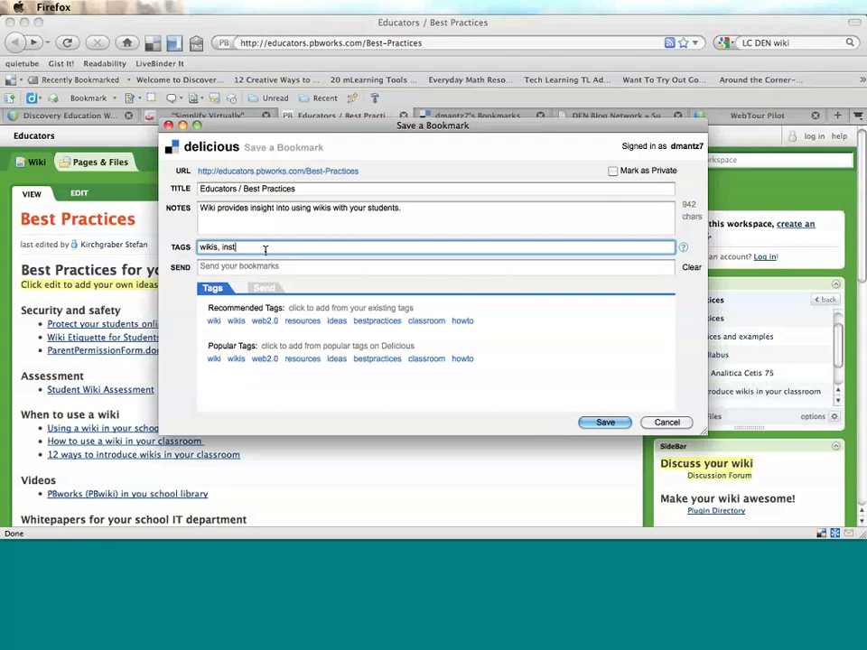
key("BackSpace")
key("BackSpace")
type("stru")
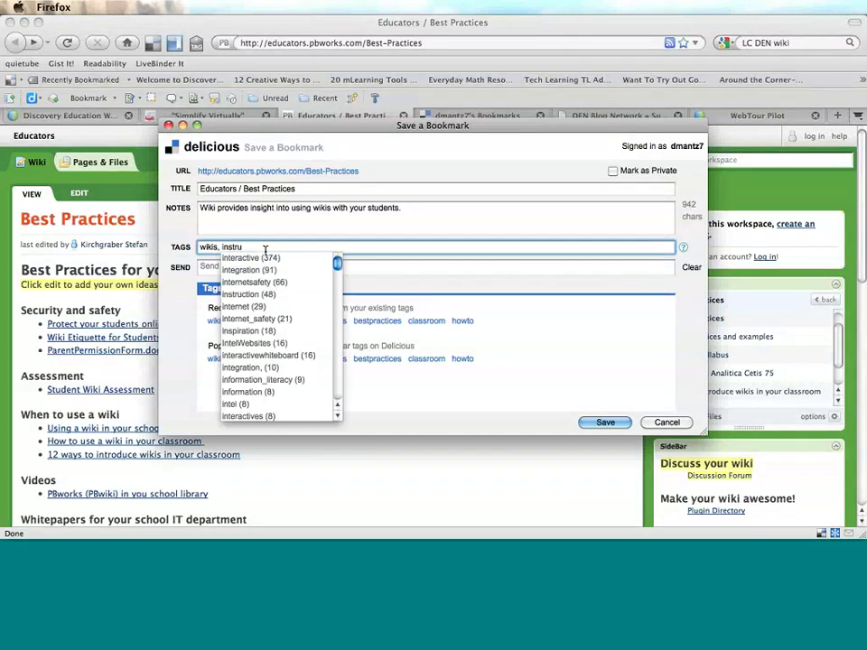
type("ction,")
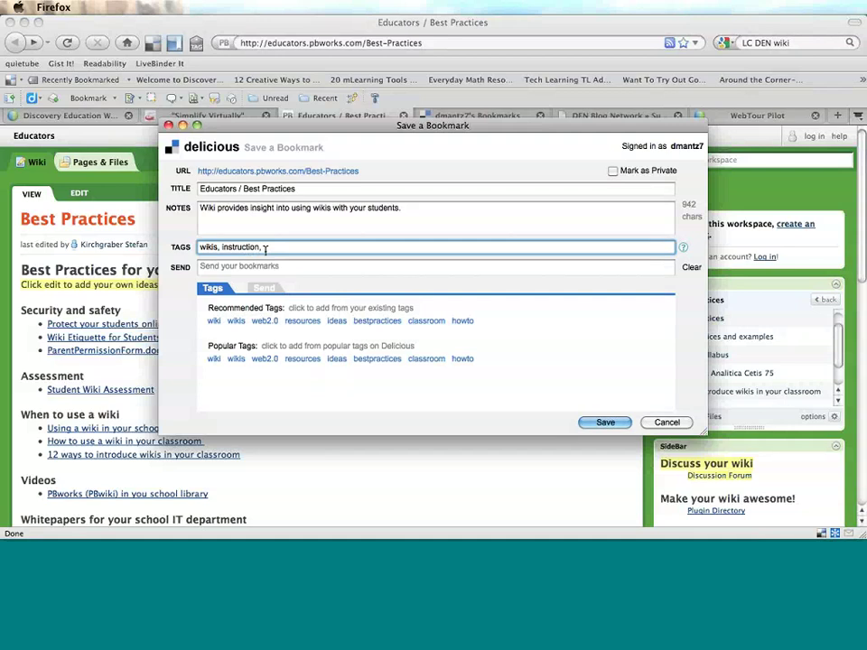
type("class")
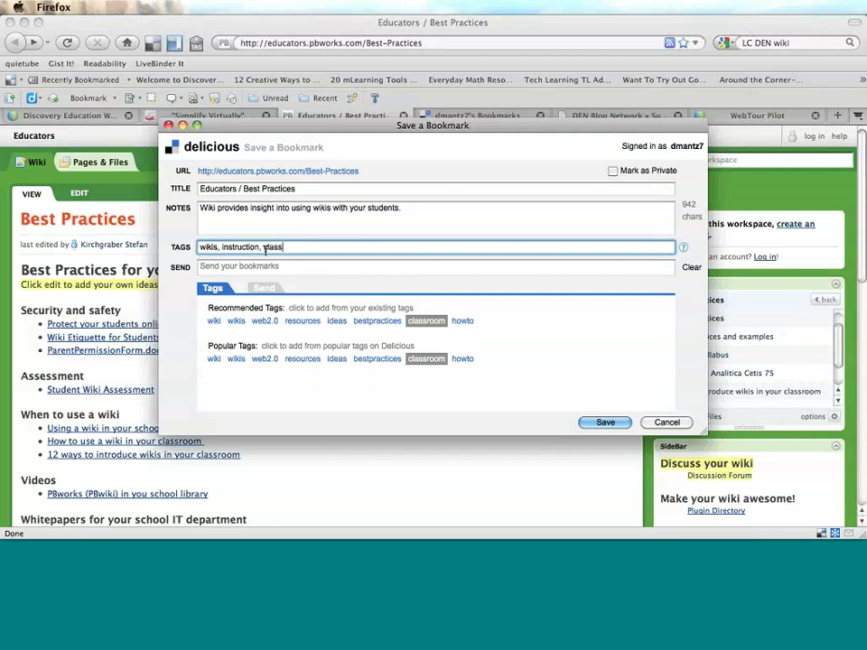
type("room, education")
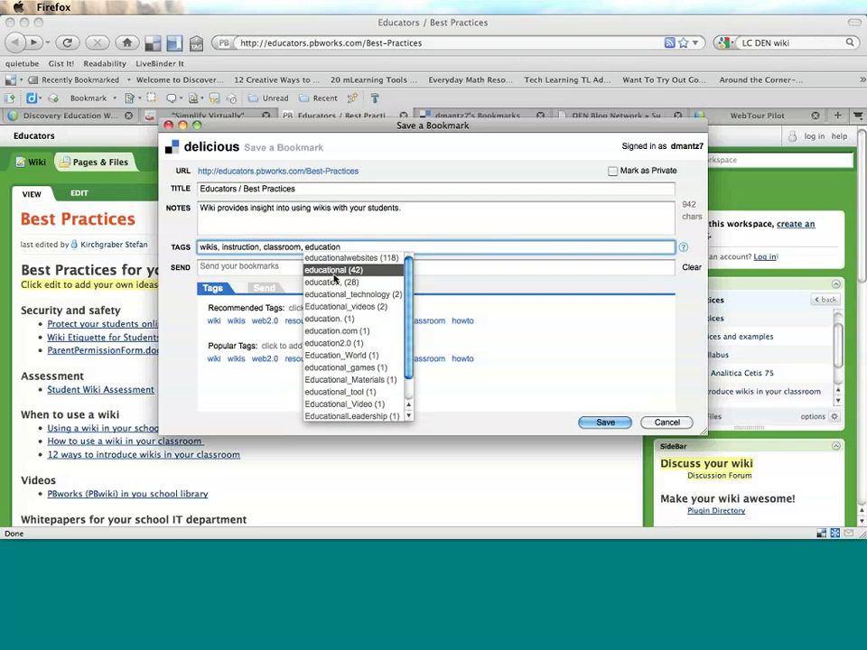
left_click(348, 247)
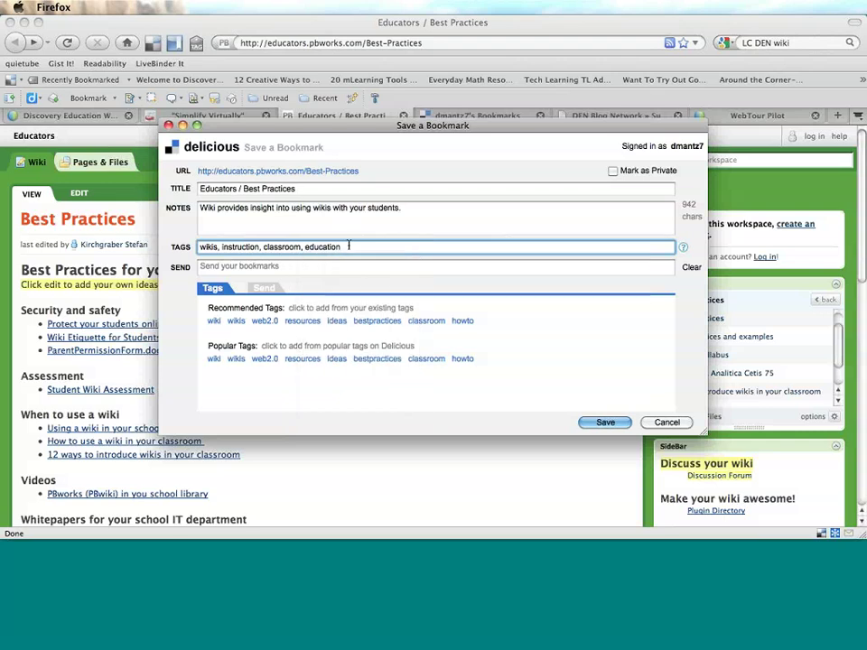
Show the bookmark's sending options without choosing a recipient, and save the bookmark.
left_click(318, 265)
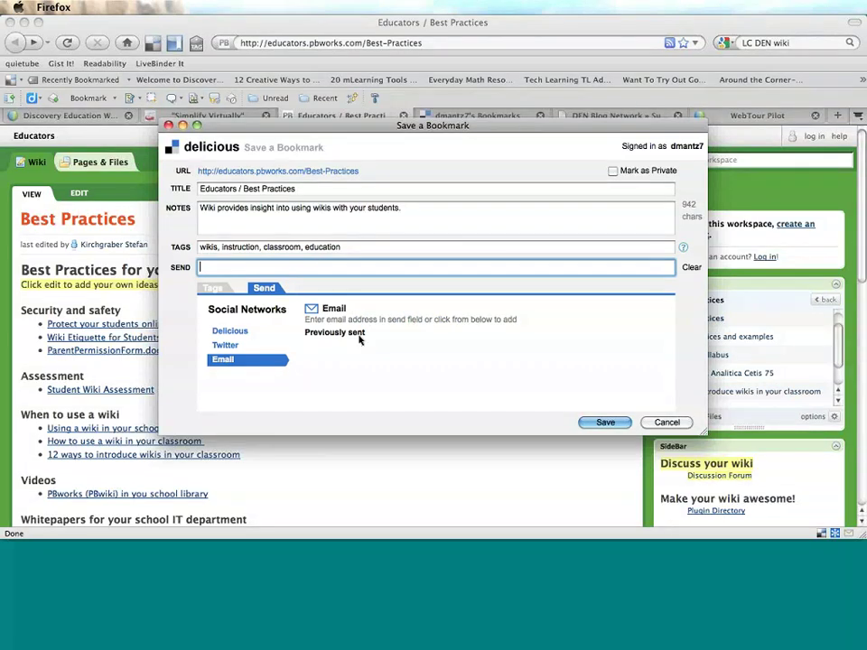
left_click(517, 370)
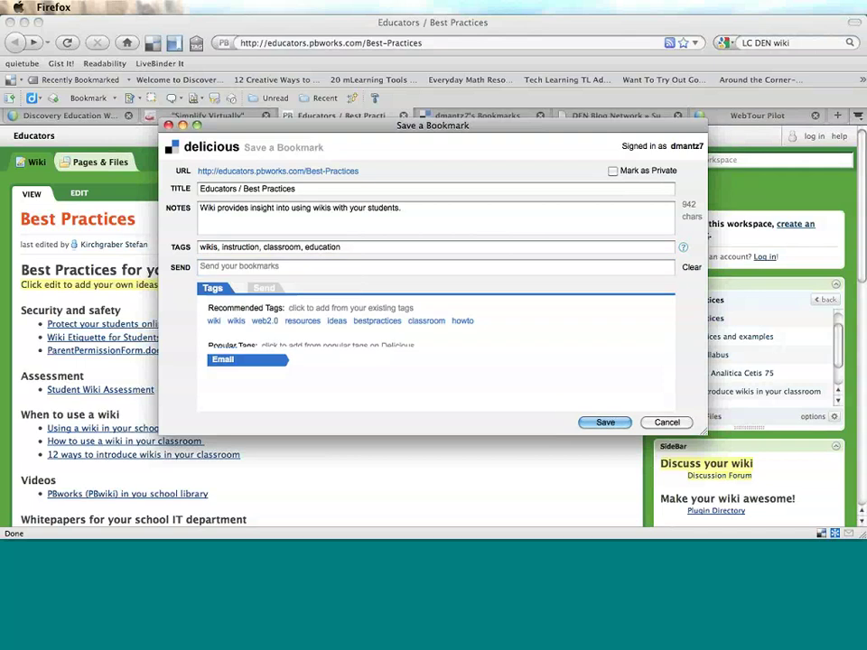
left_click(594, 423)
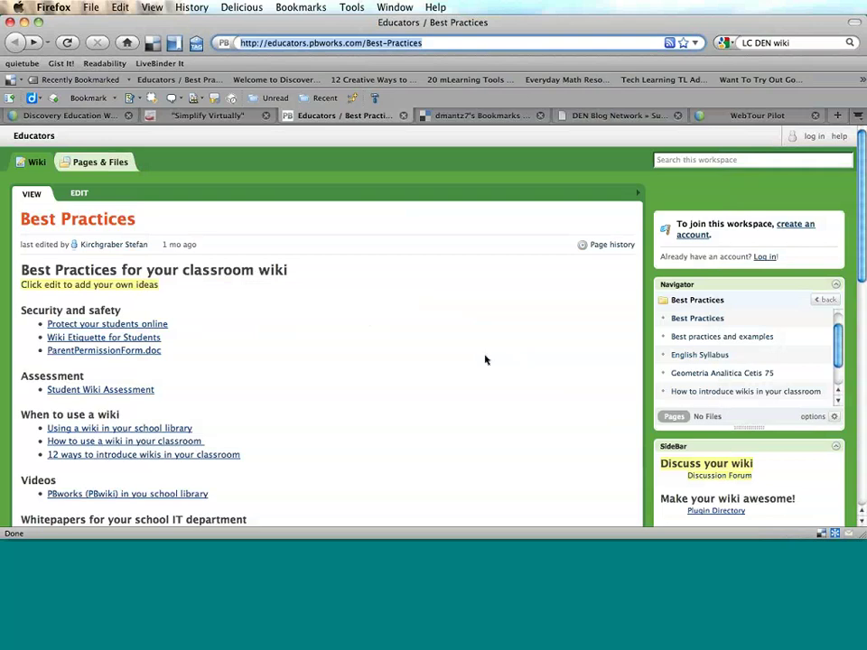
Close the Best Practices wiki page and reload the Delicious bookmark list.
left_click(403, 116)
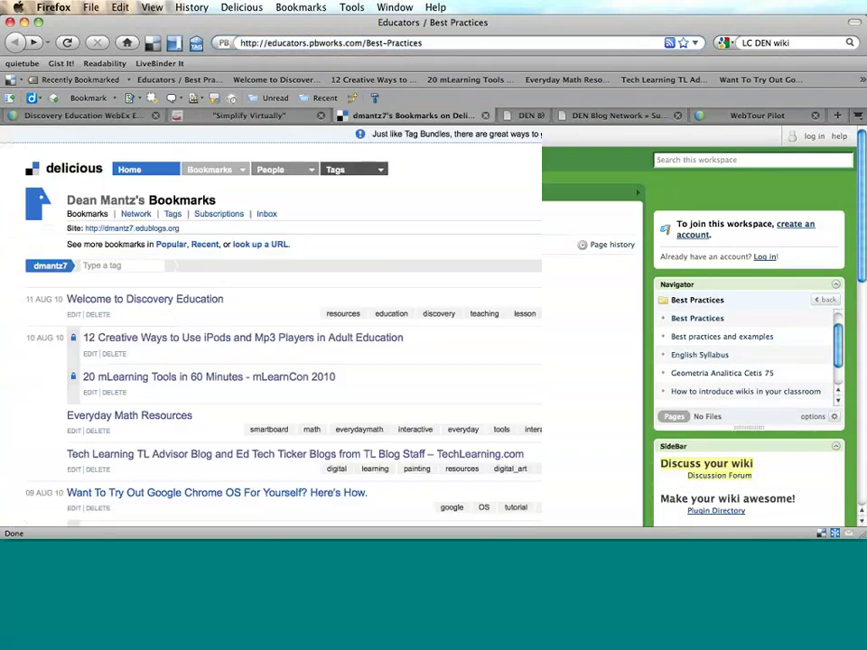
left_click(67, 43)
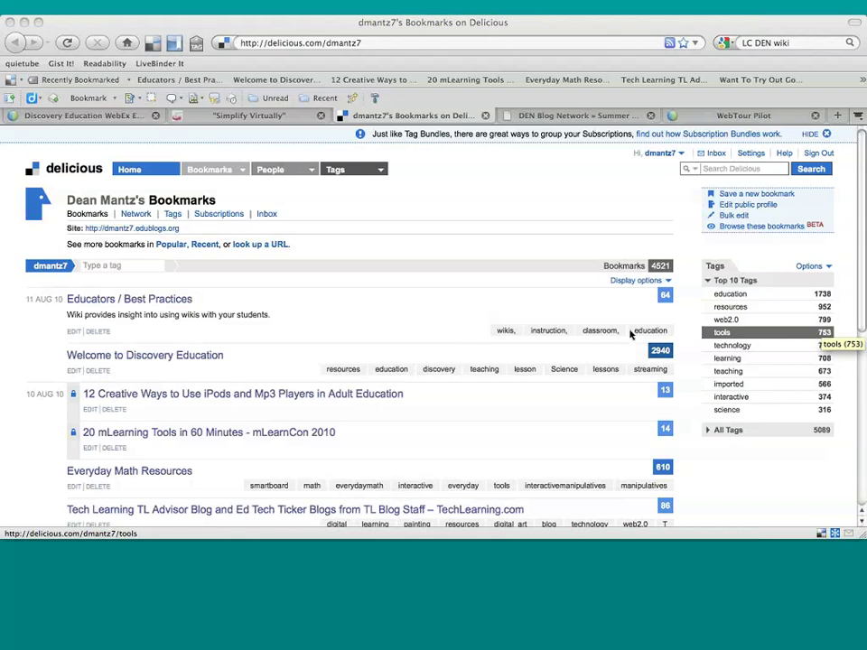
Review the sorting, detail level and bookmarks-per-page display options of the Delicious bookmark list.
left_click(671, 283)
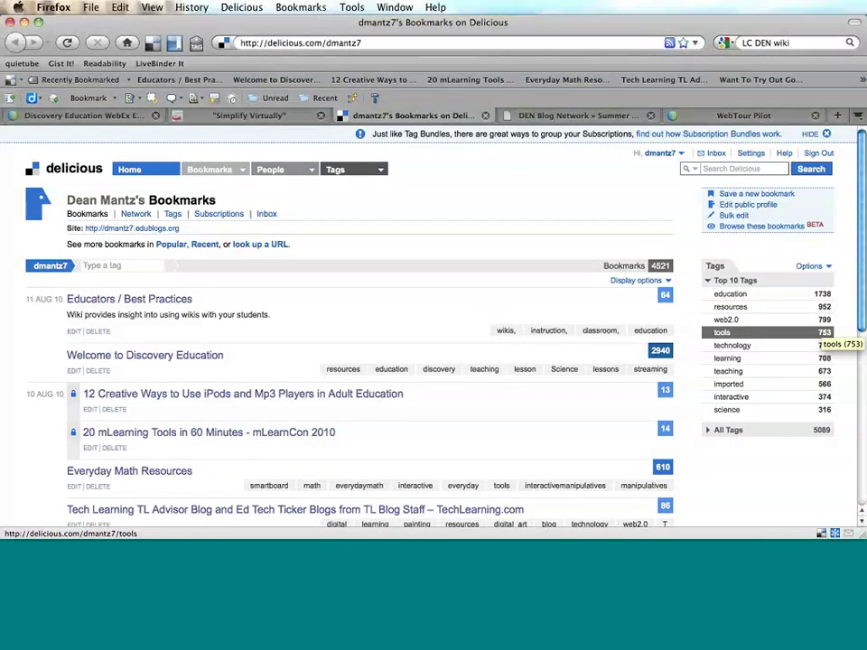
left_click(670, 283)
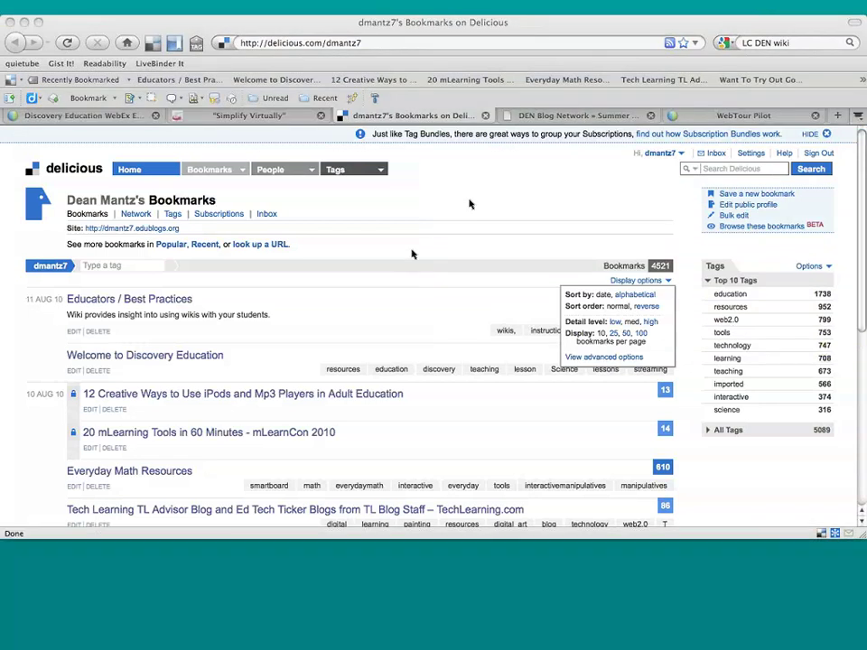
scroll(412, 254, "down", 1)
scroll(412, 254, "up", 1)
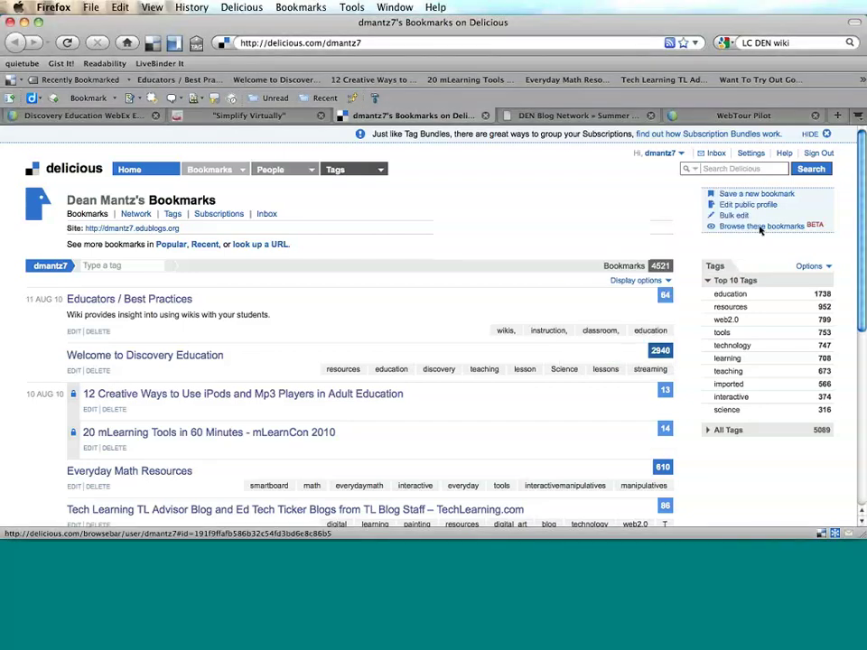
Browse the saved bookmarks one by one in the Delicious bookmark viewer through the fourth, and return to the bookmark list.
left_click(760, 226)
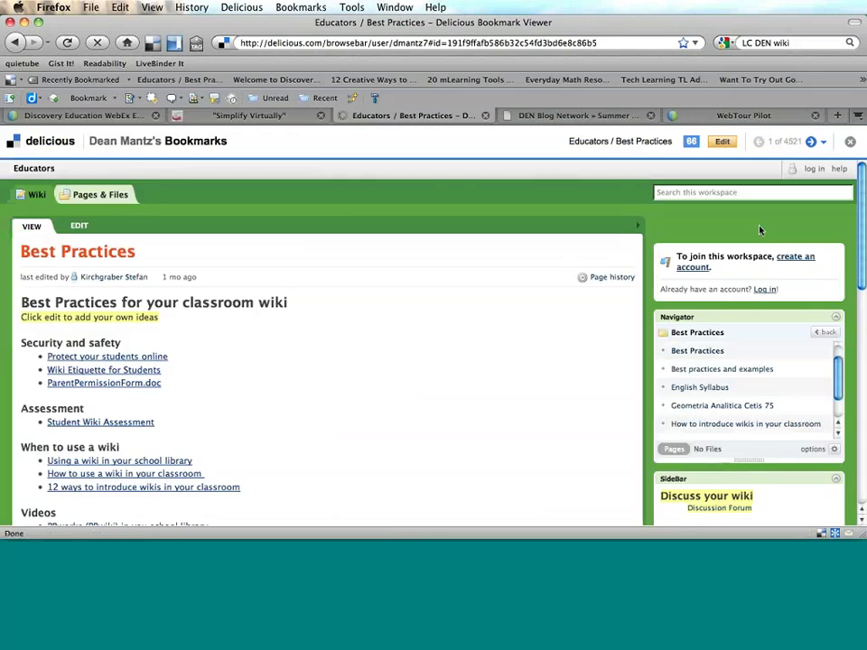
left_click(811, 142)
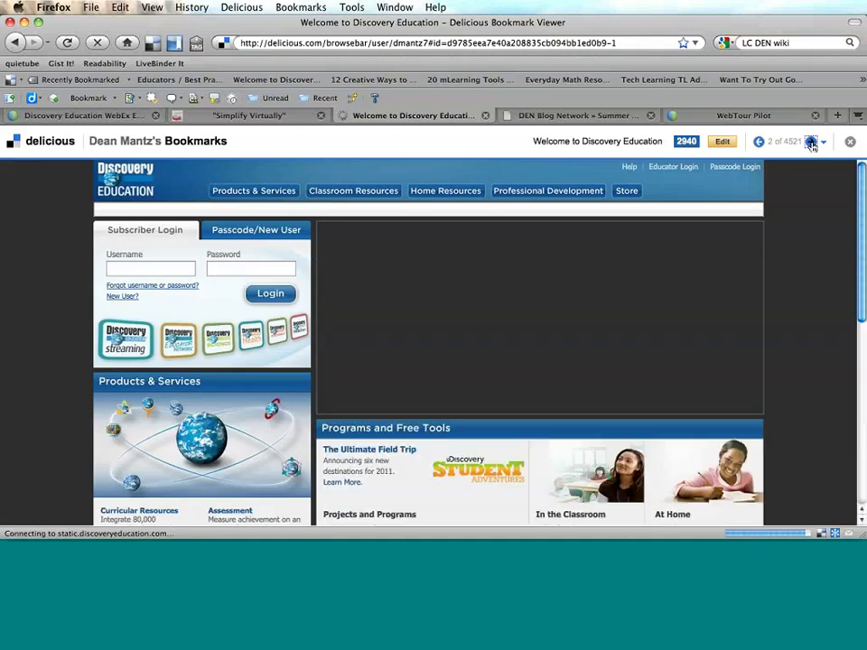
left_click(811, 142)
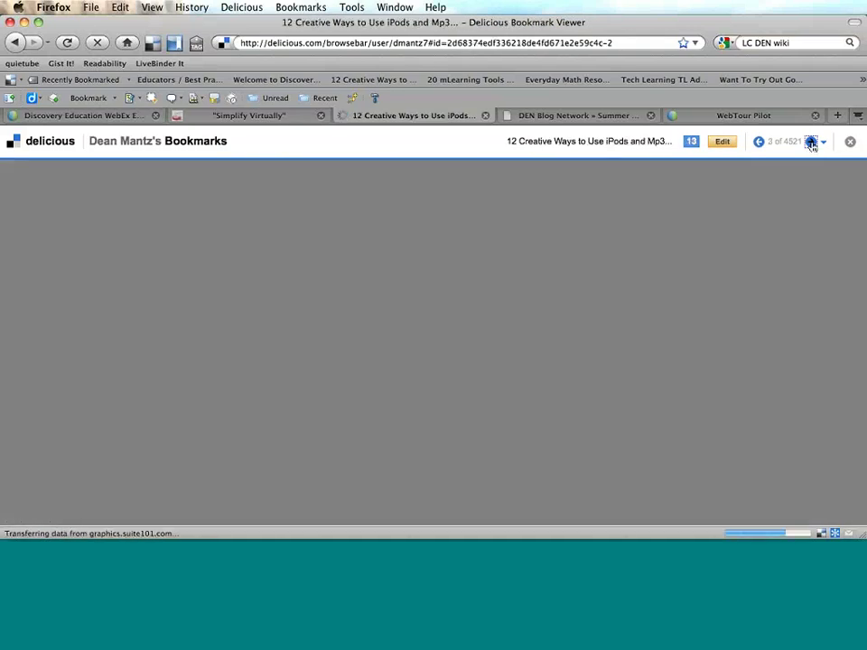
left_click(811, 141)
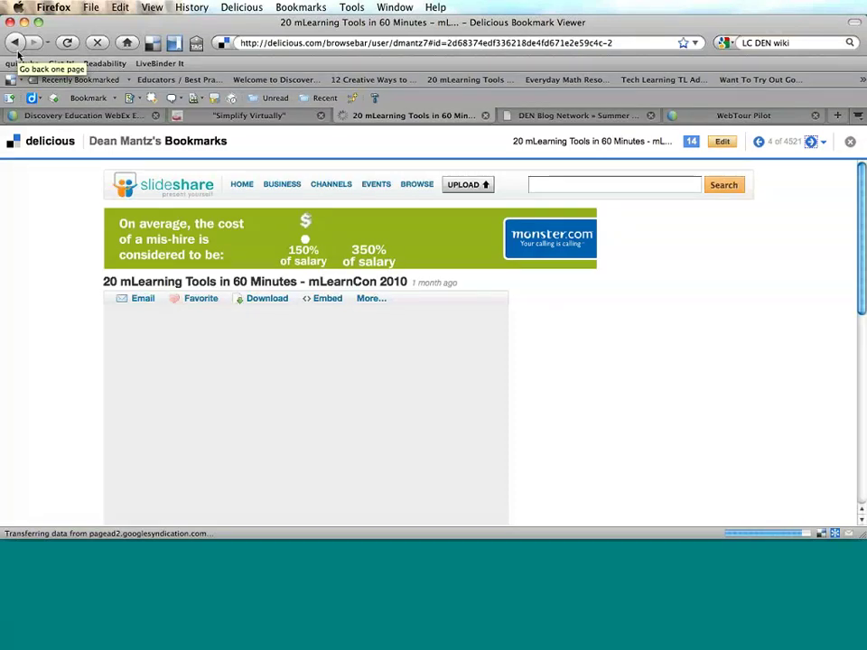
left_click(16, 45)
left_click(16, 45)
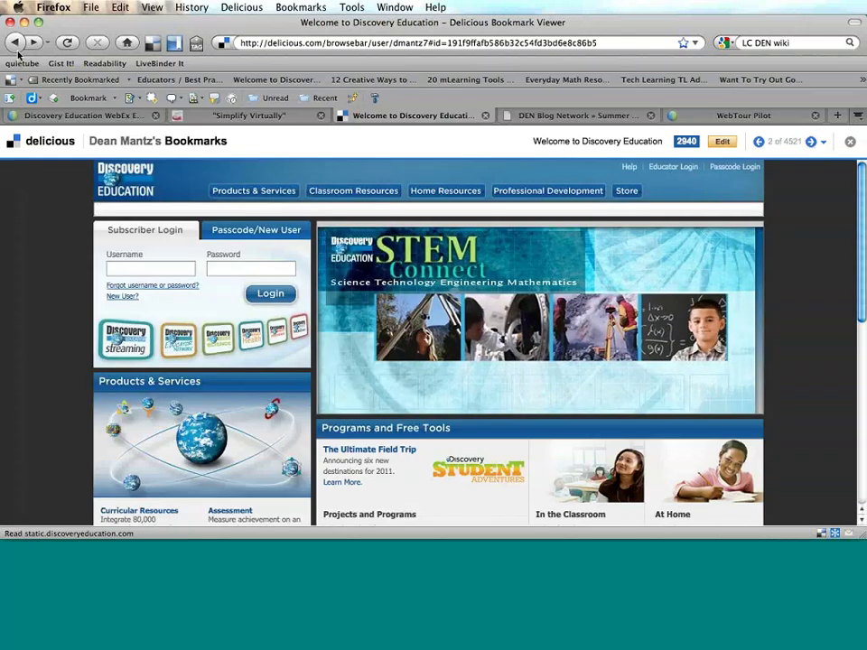
left_click(17, 50)
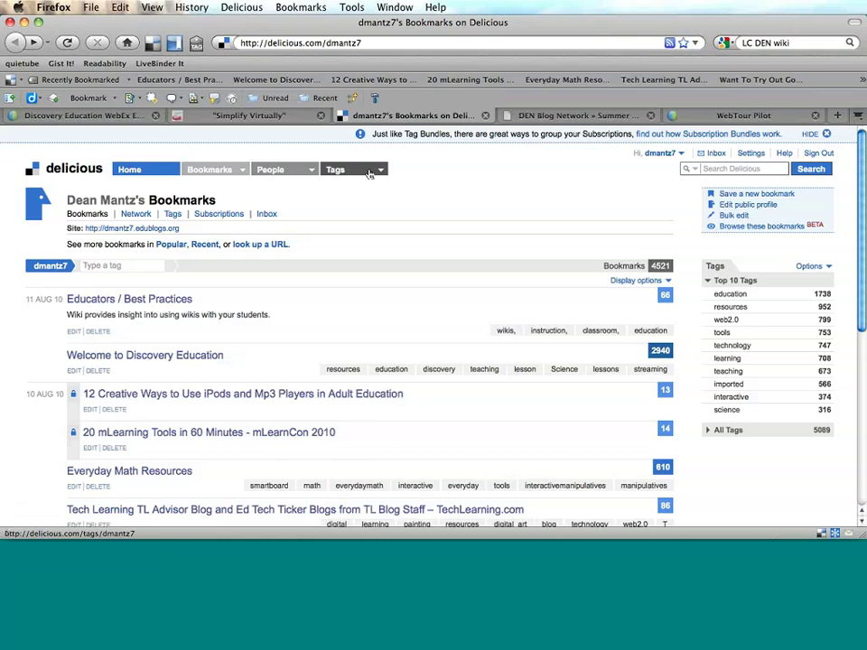
Reload the personal bookmark list, open the popular bookmarks on Delicious and look through their entries.
left_click(242, 171)
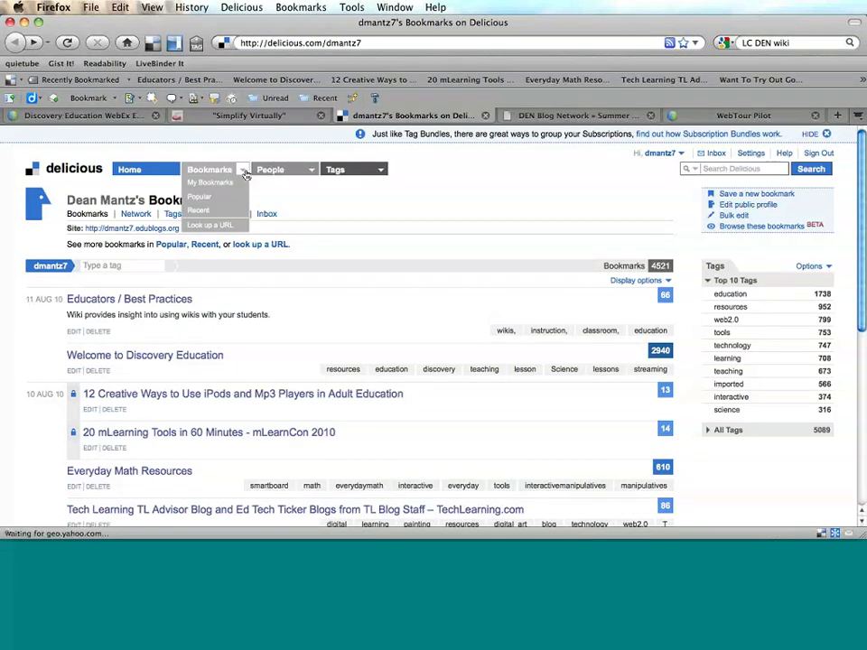
left_click(226, 182)
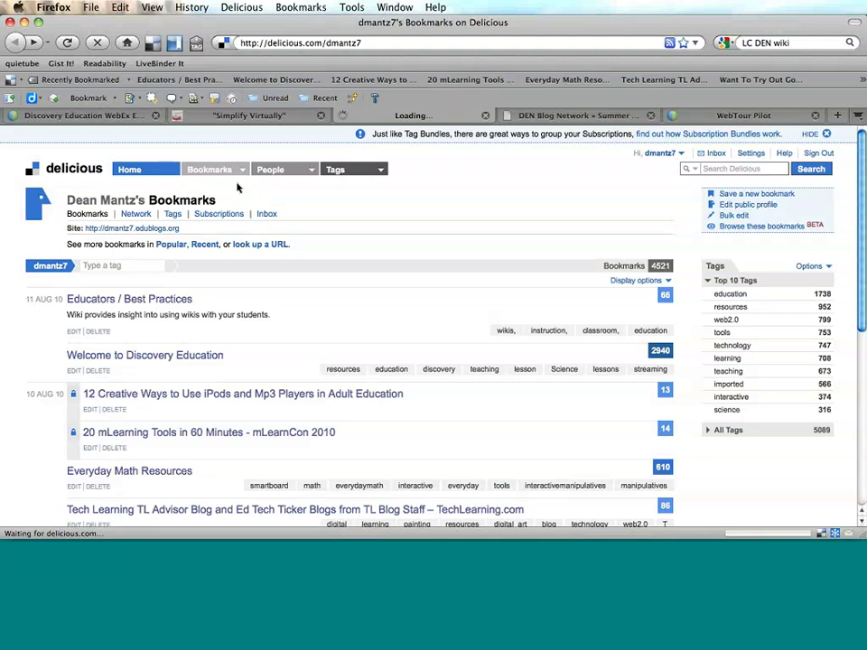
left_click(233, 171)
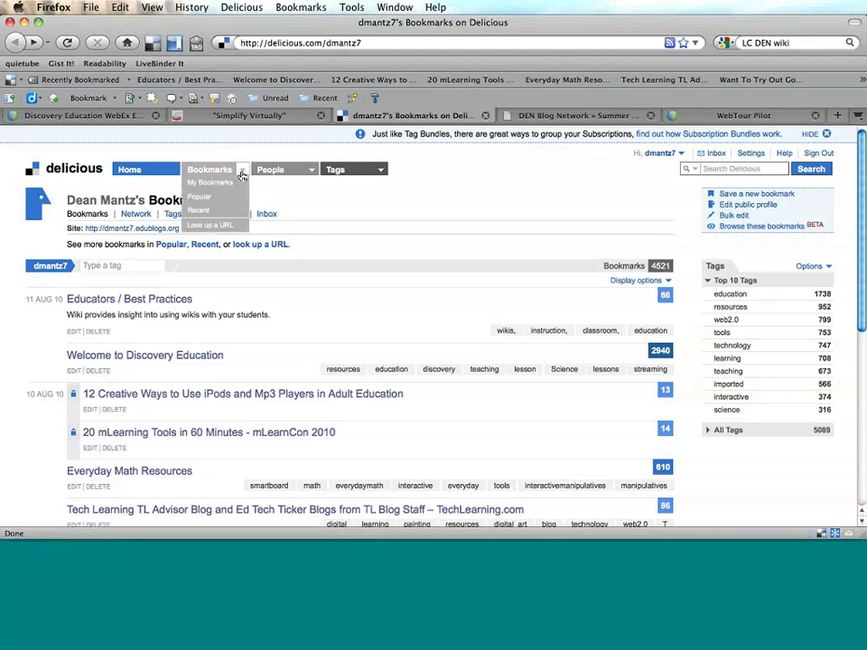
left_click(221, 204)
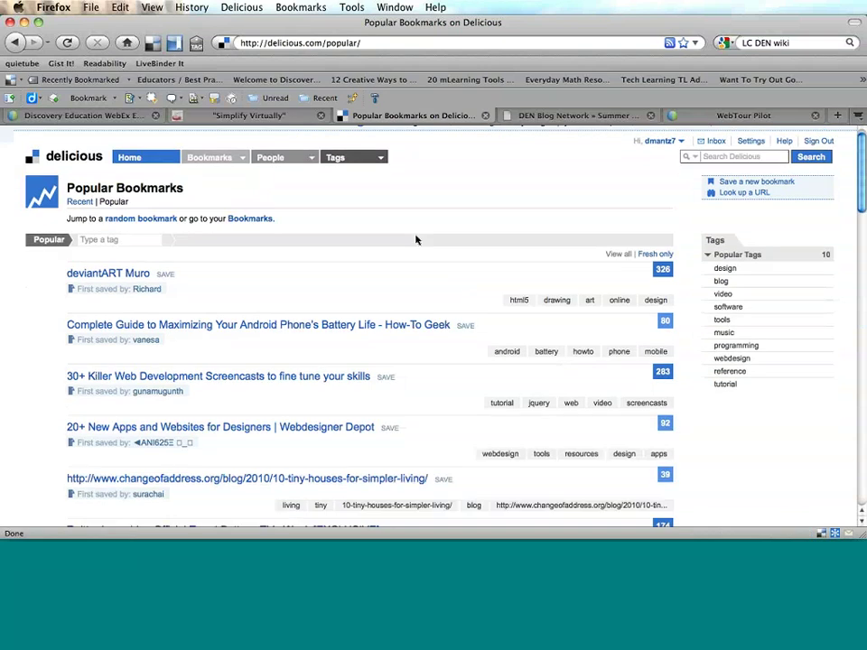
scroll(415, 239, "down", 1)
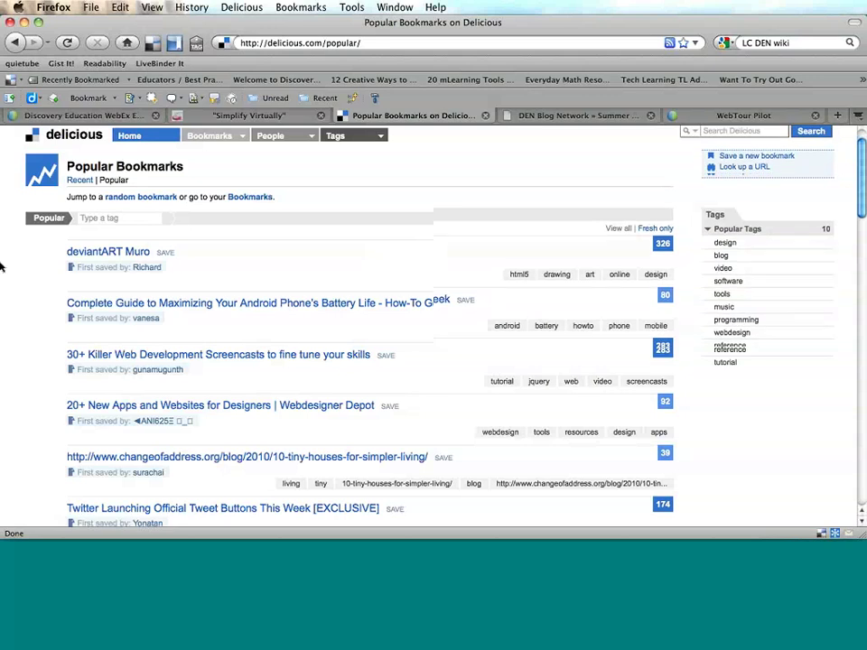
scroll(1, 267, "down", 2)
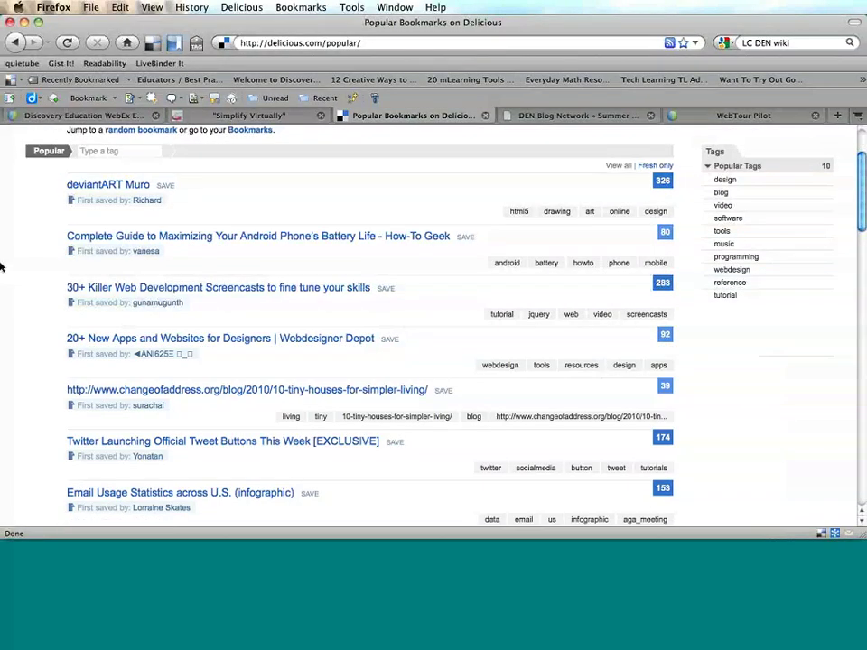
scroll(2, 266, "down", 2)
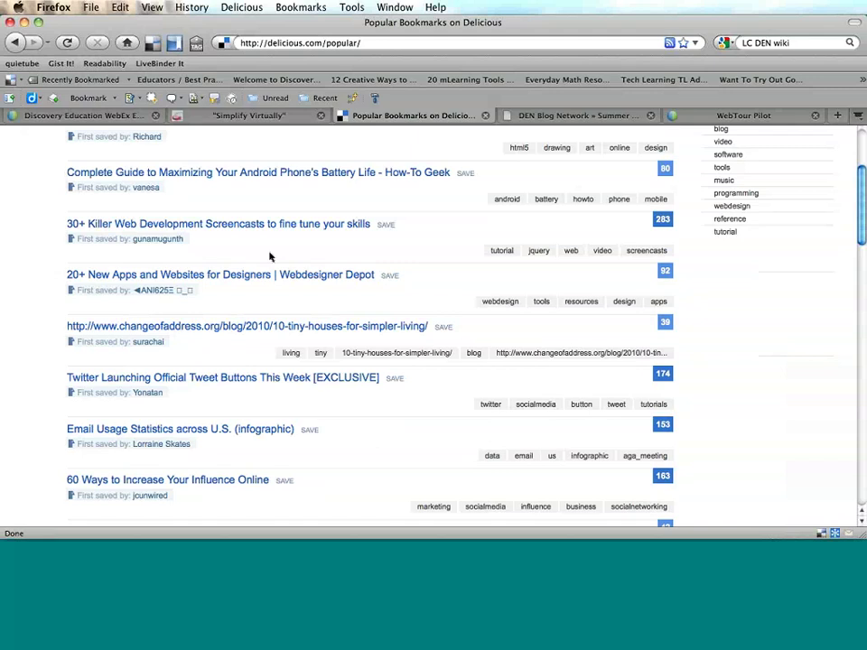
Save the popular bookmark "30+ Killer Web Development Screencasts to fine tune your skills" with the tags "screencasts, tutorials, videos".
left_click(386, 225)
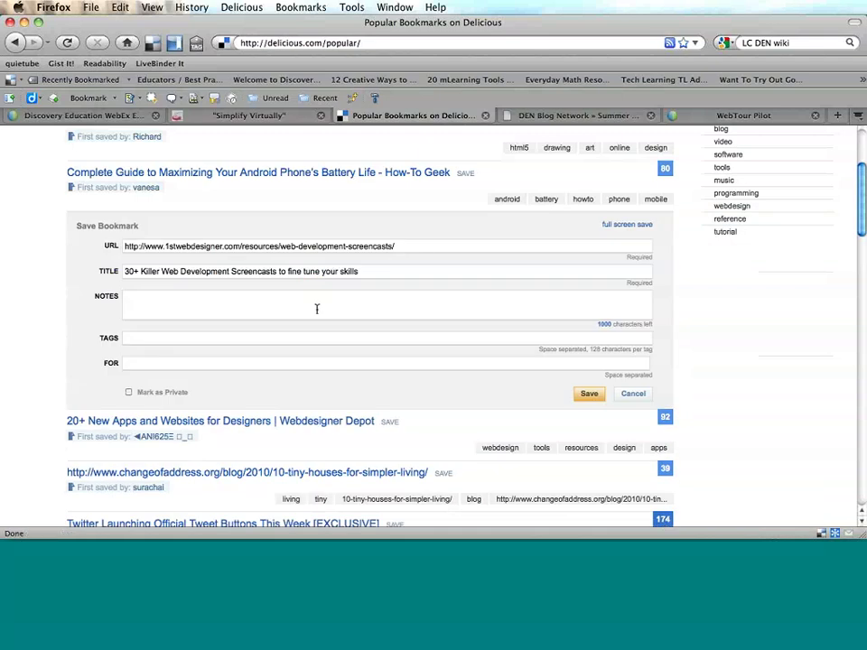
type("scr")
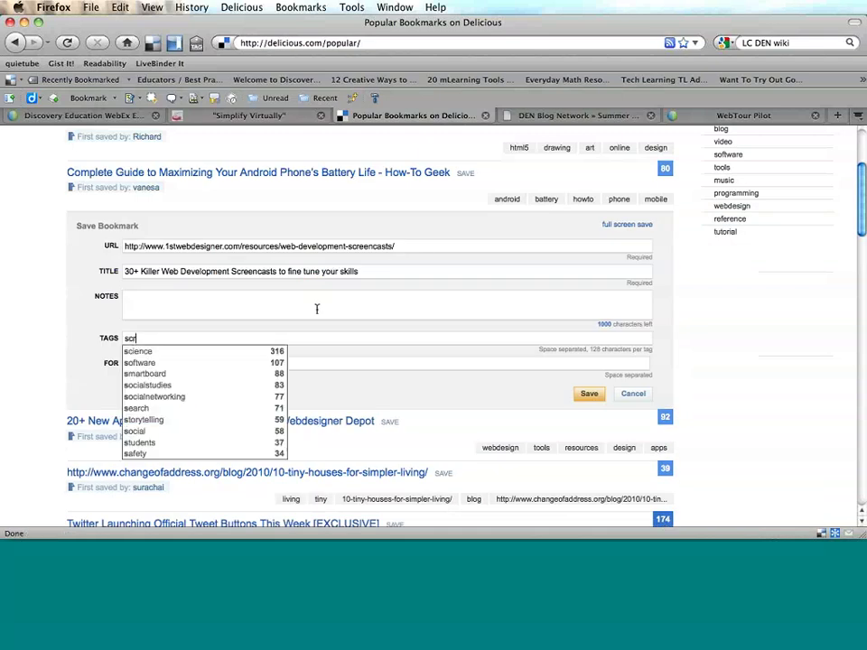
type("eencasts,, t")
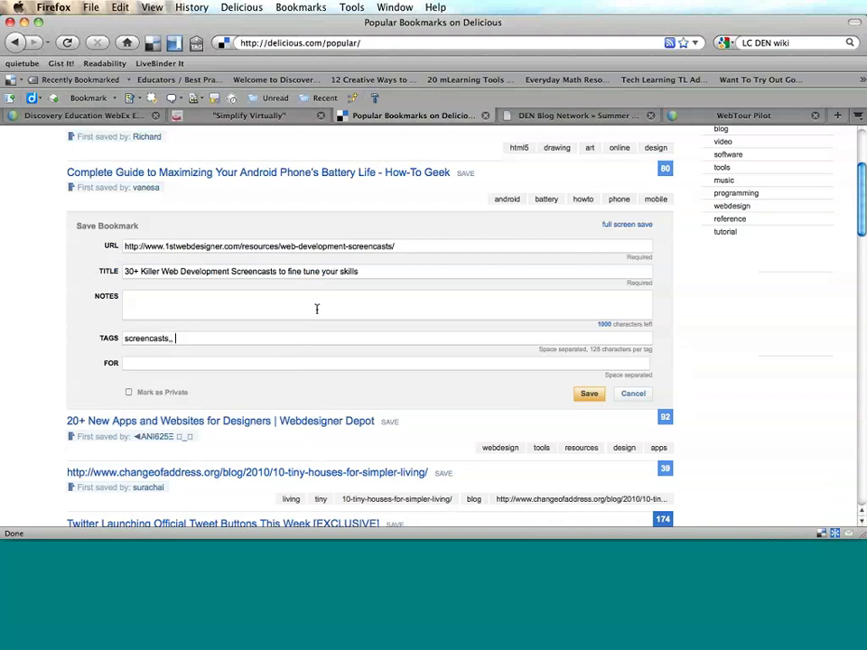
key("BackSpace")
key("BackSpace")
key("BackSpace")
type("tut")
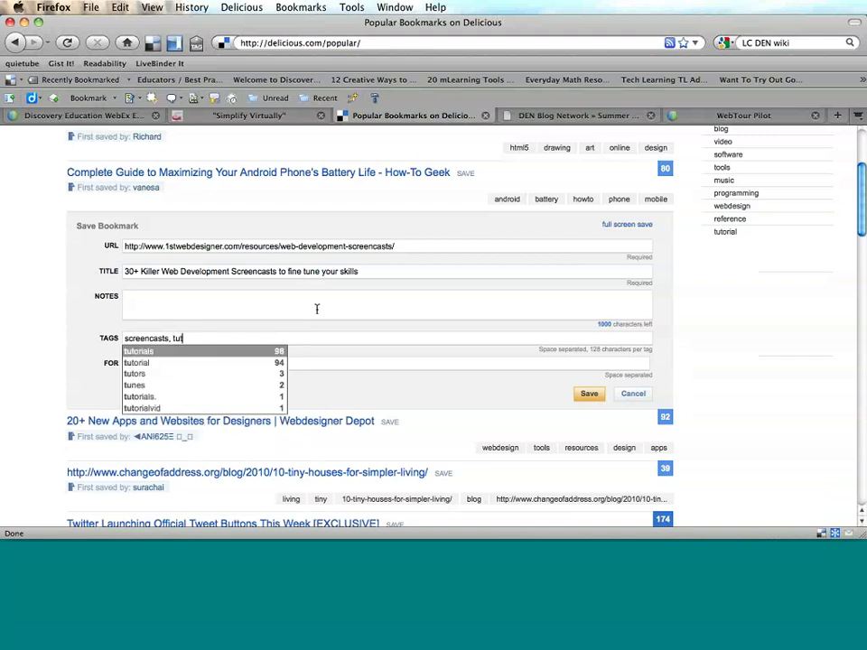
type("orials,")
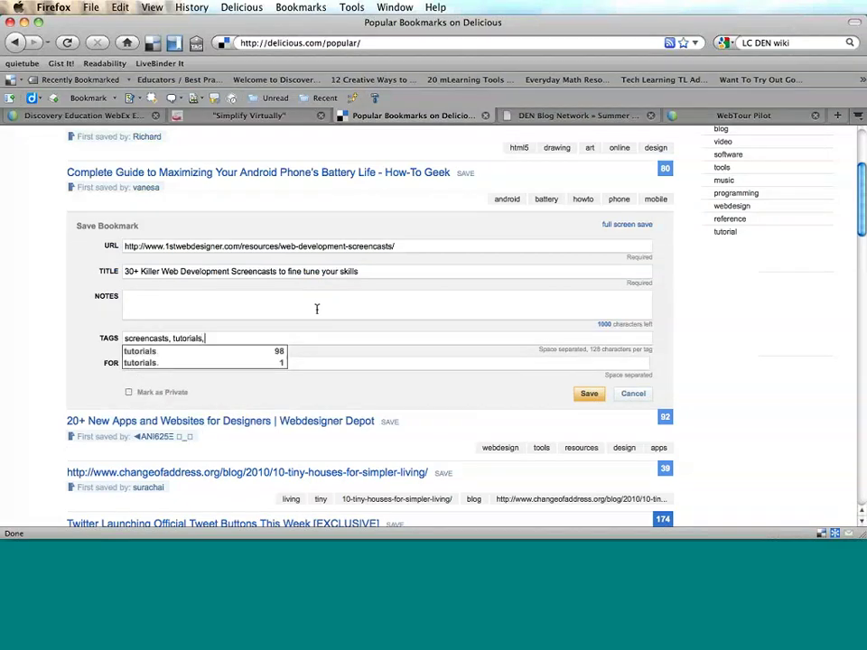
type(" videos")
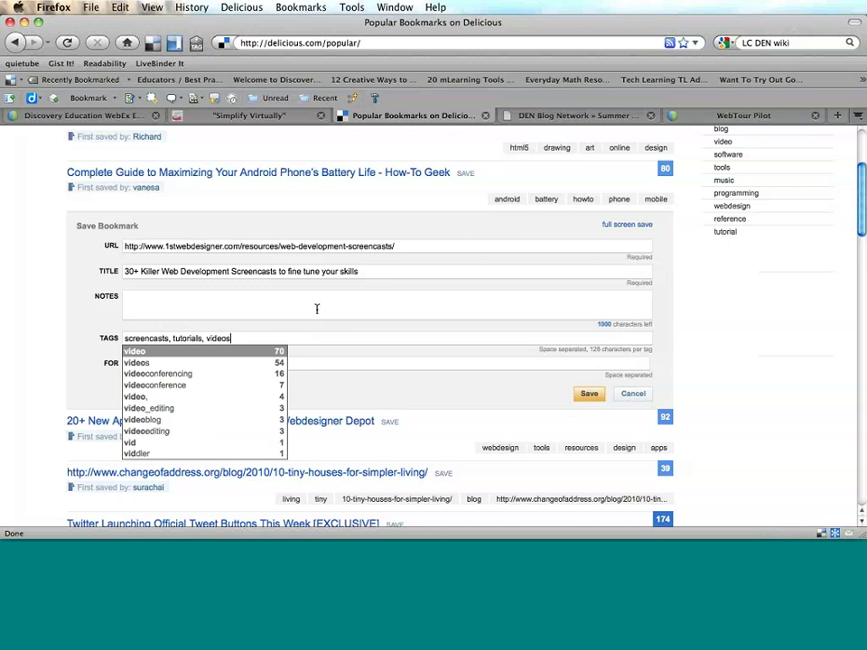
left_click(235, 310)
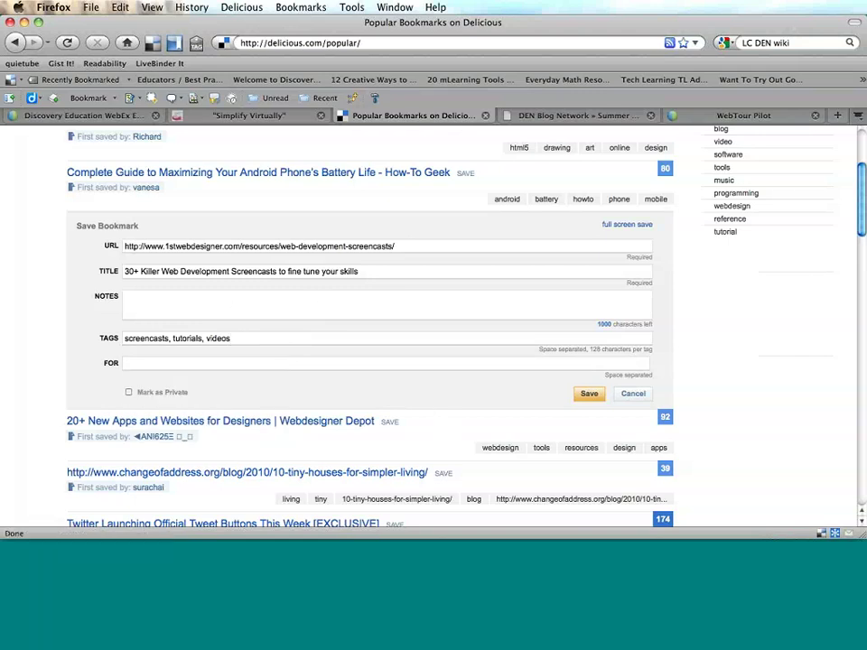
left_click(588, 393)
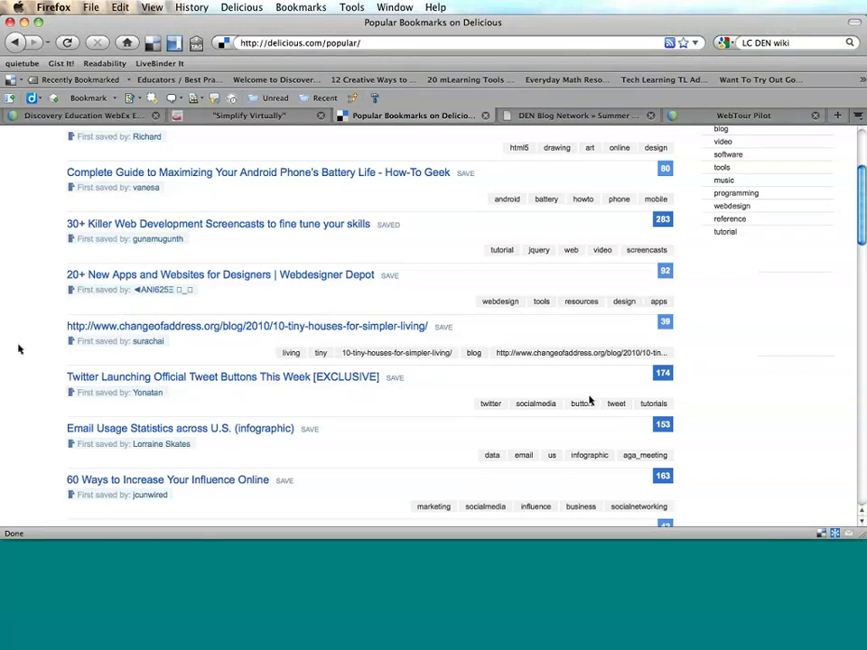
scroll(18, 348, "up", 5)
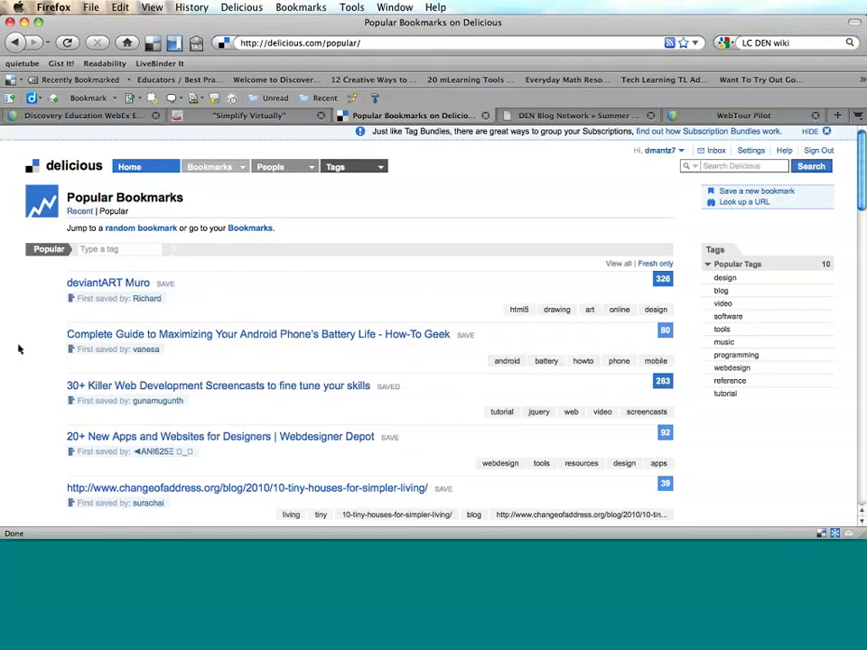
scroll(18, 348, "down", 2)
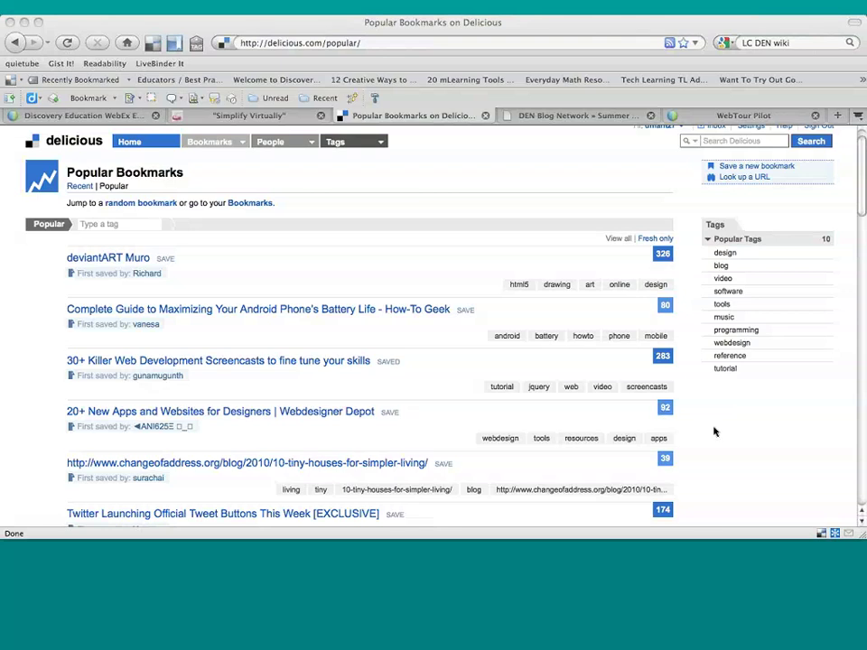
scroll(713, 431, "down", 1)
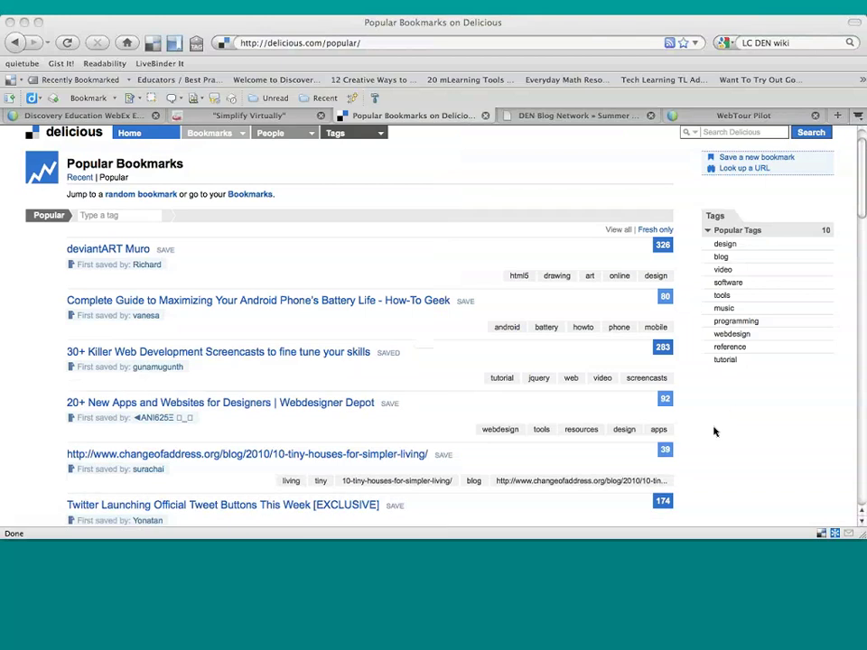
scroll(713, 431, "down", 3)
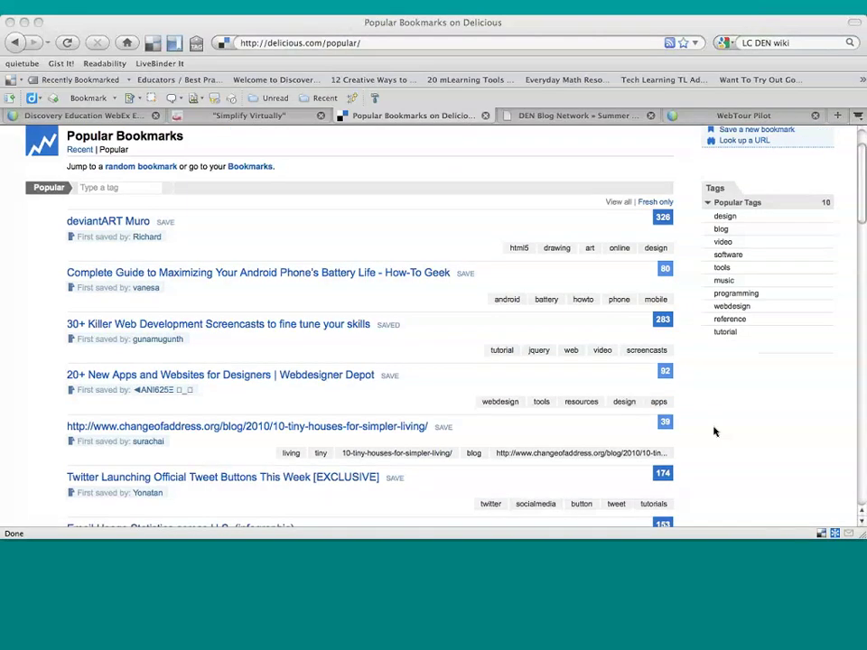
scroll(713, 431, "up", 5)
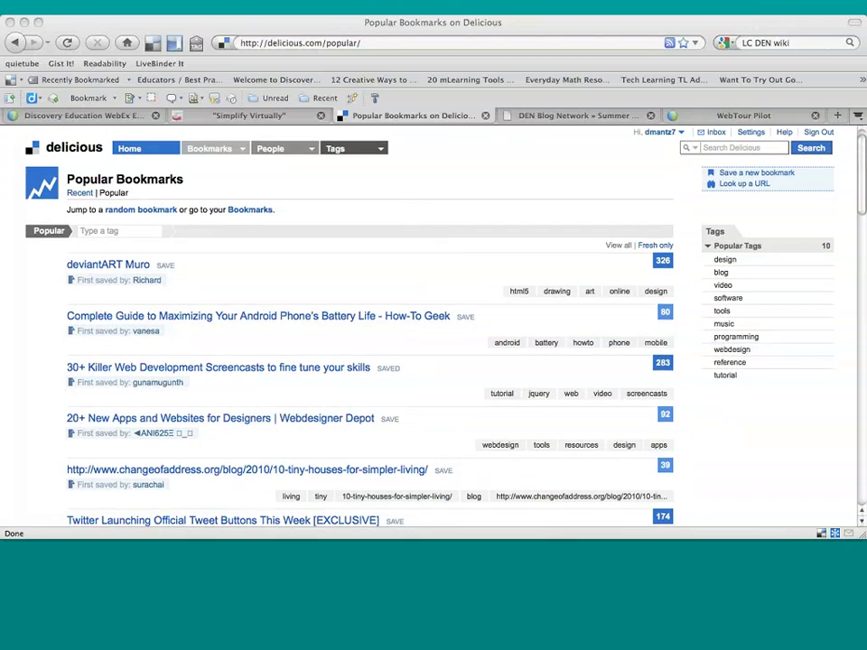
Open the recent bookmarks on Delicious and look through the newly saved entries, their savers and tags.
left_click(238, 157)
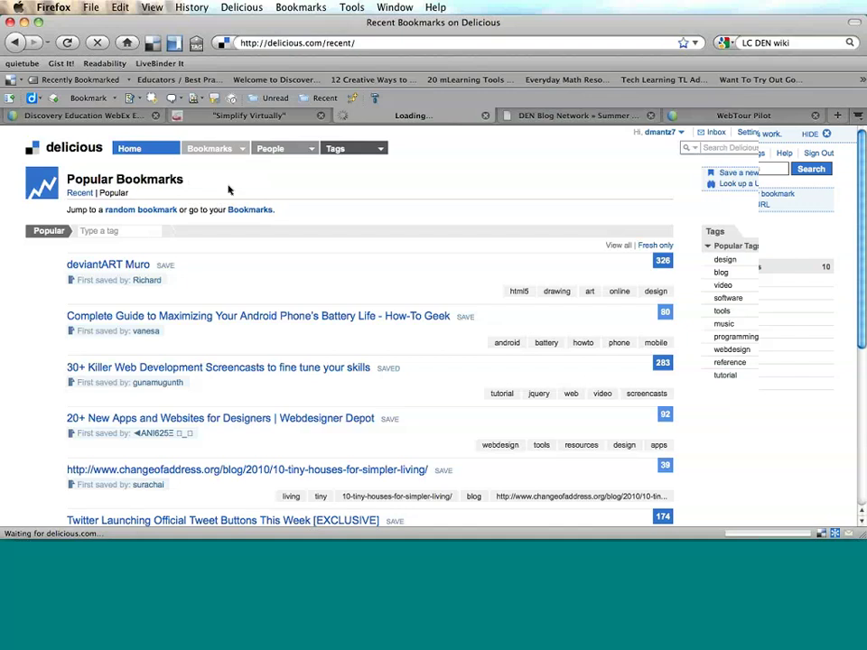
scroll(420, 256, "down", 3)
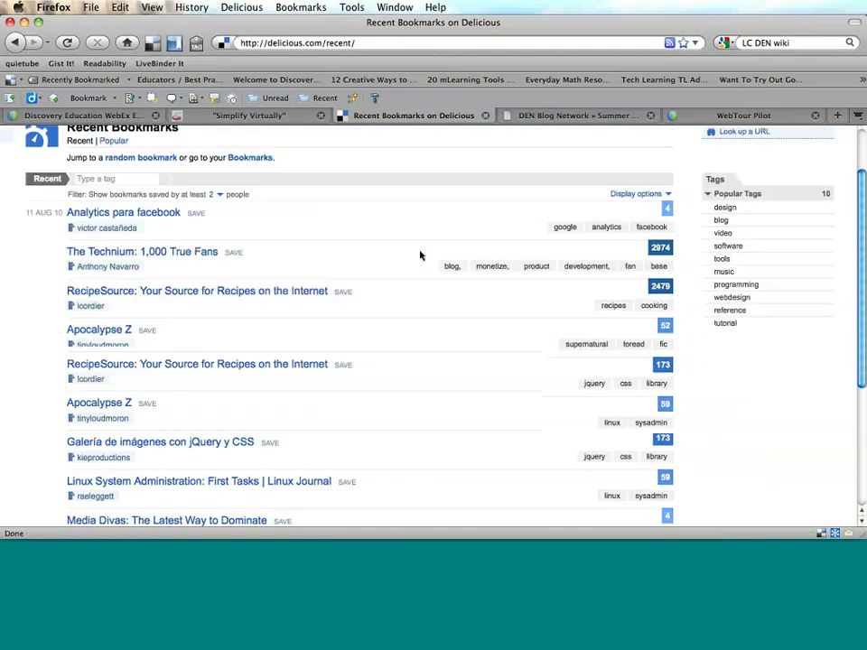
scroll(420, 255, "down", 1)
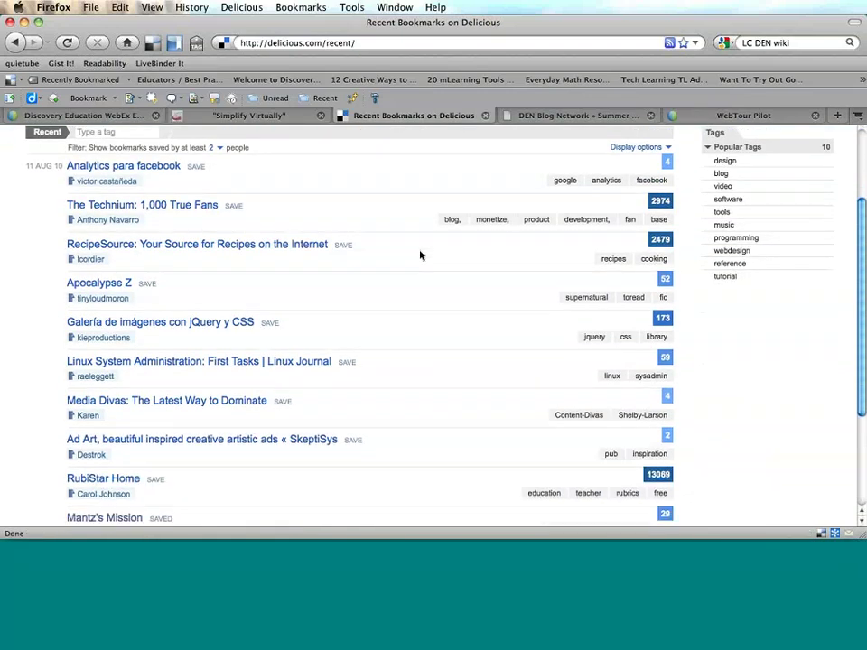
scroll(420, 255, "down", 4)
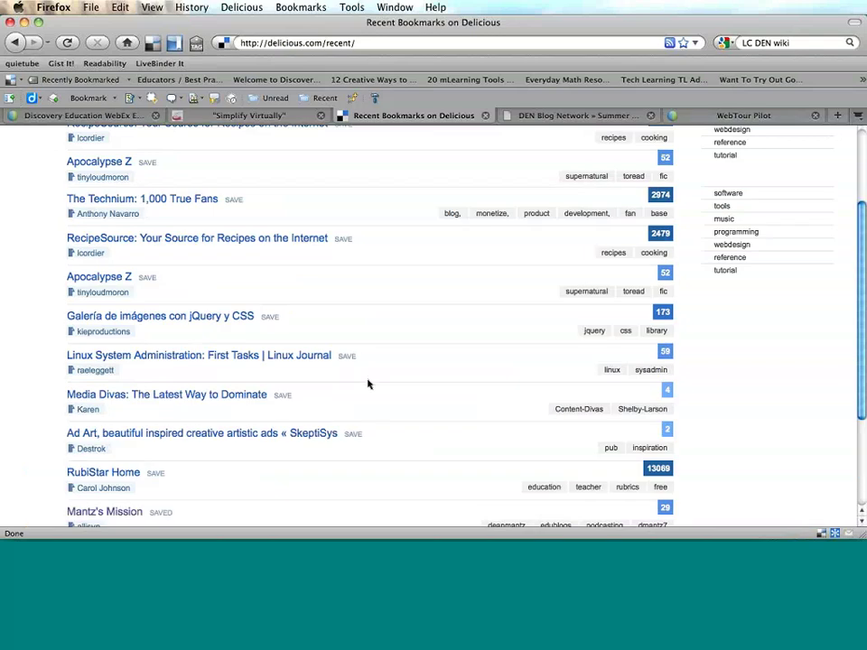
scroll(368, 384, "down", 2)
scroll(368, 384, "up", 6)
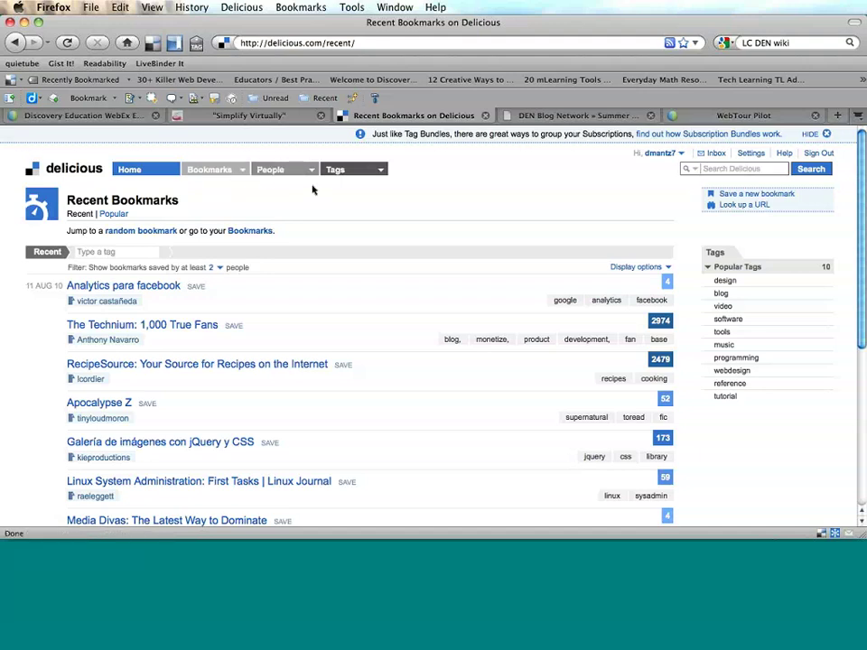
left_click(242, 170)
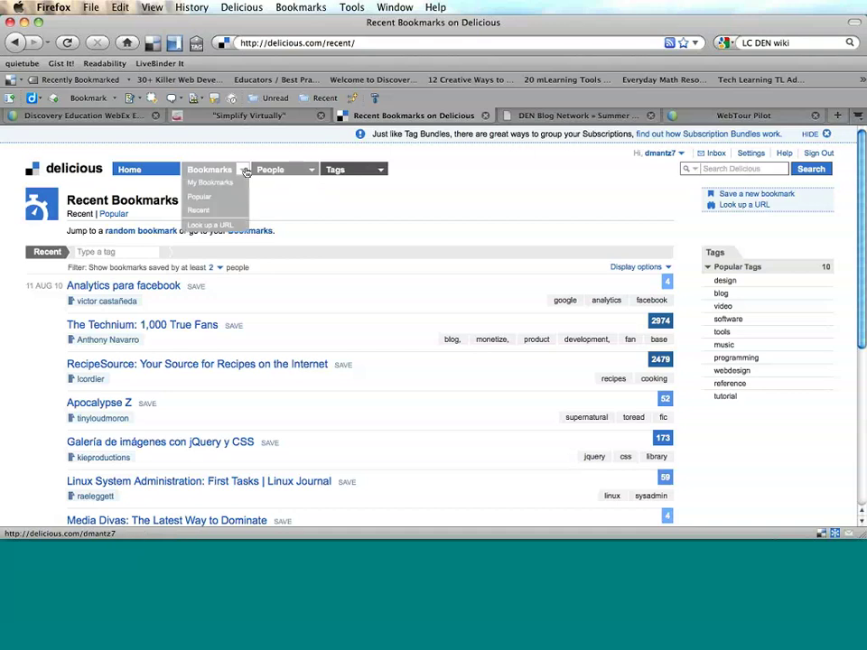
left_click(234, 222)
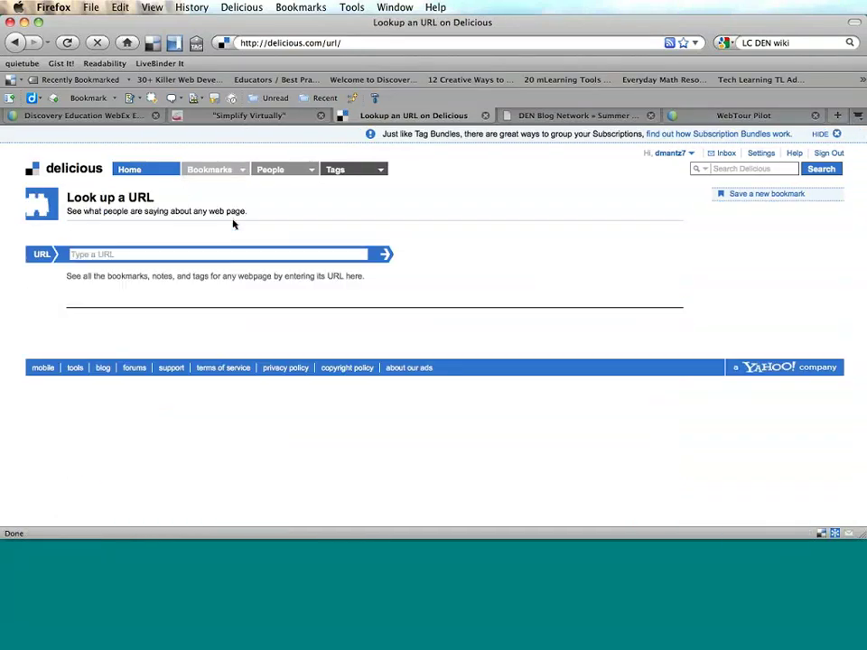
left_click(213, 253)
type("www.discoveryeducation")
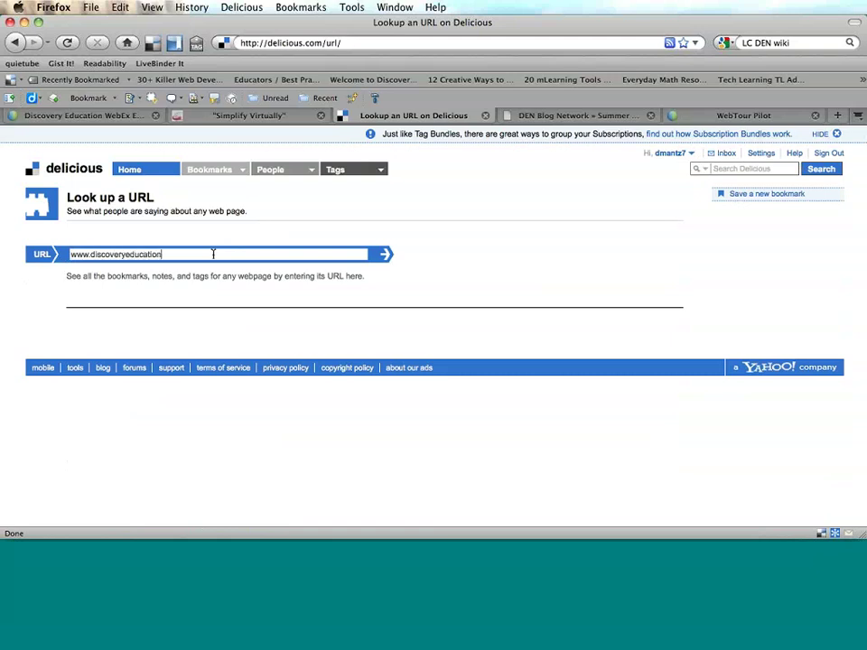
key("Return")
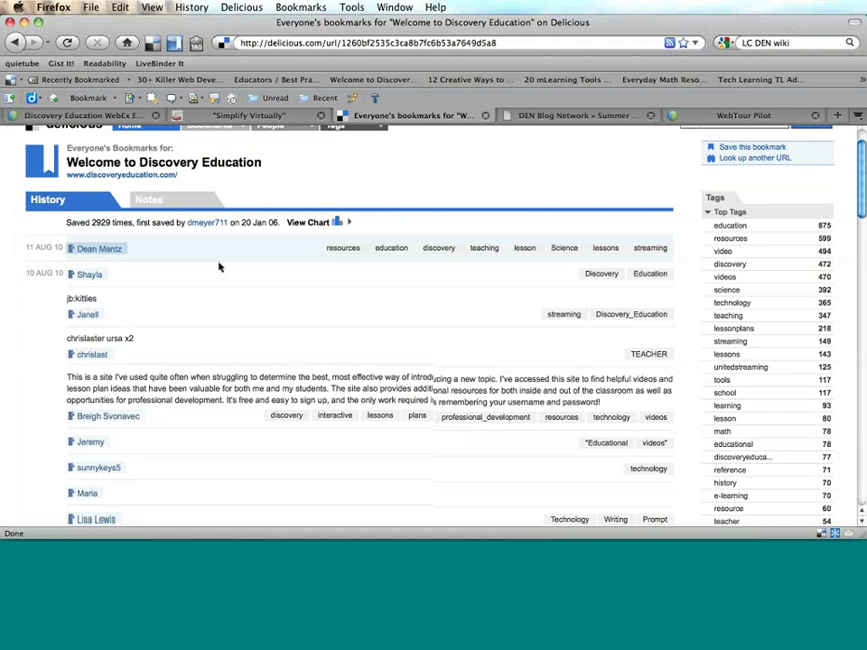
Look through everyone's bookmark history, notes and tags for Welcome to Discovery Education, and expand the chart of saves over time.
scroll(219, 268, "down", 4)
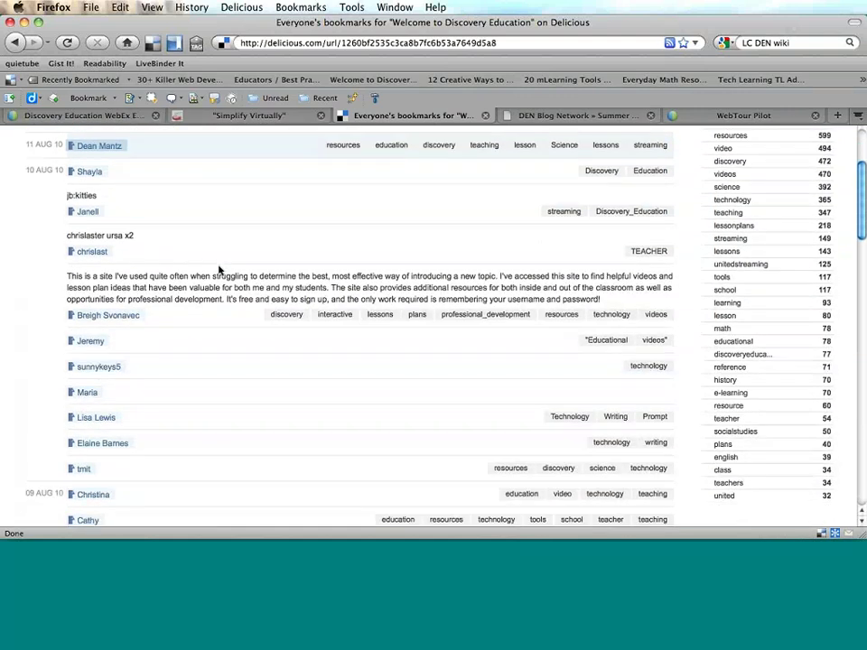
scroll(218, 269, "down", 2)
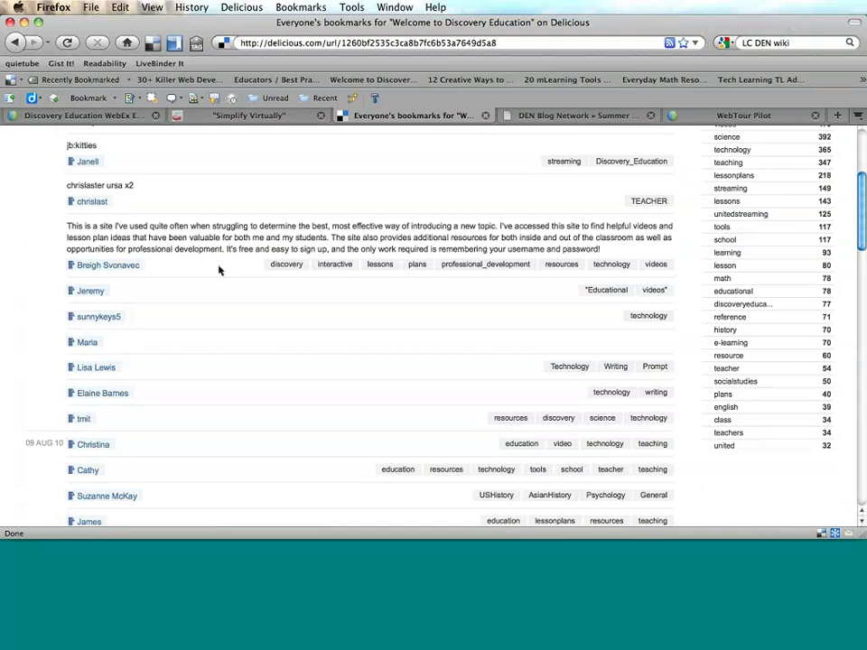
scroll(218, 269, "down", 2)
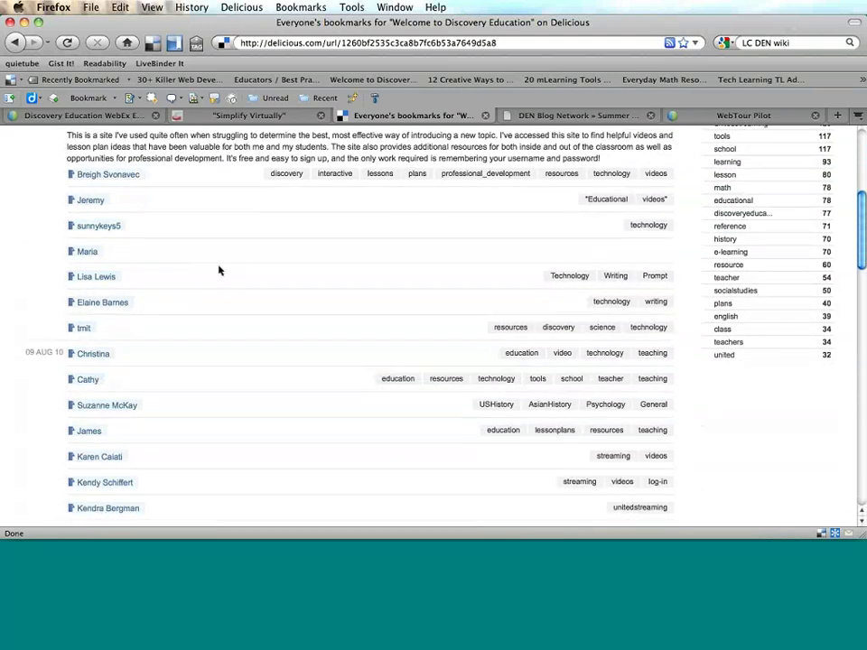
scroll(218, 269, "down", 3)
scroll(218, 269, "down", 2)
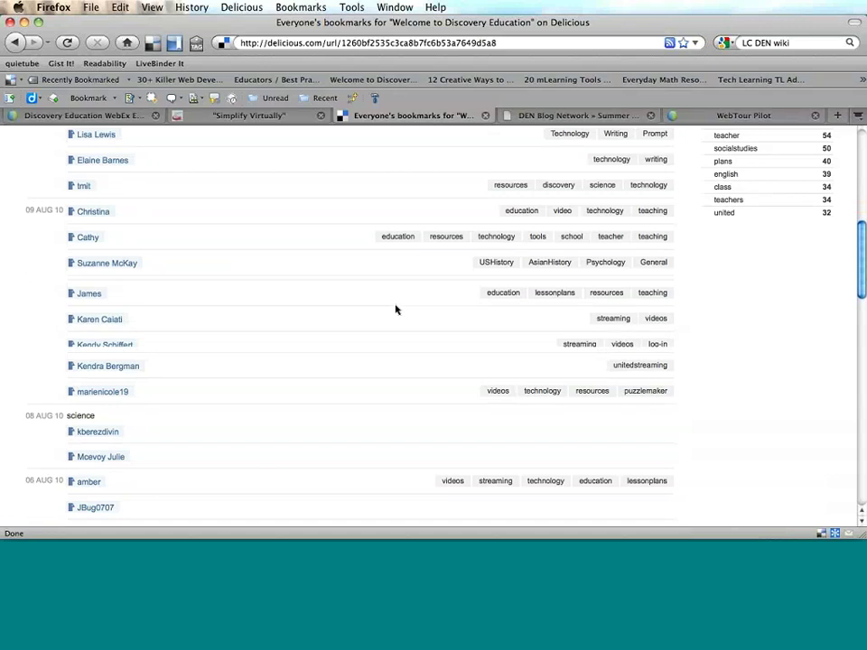
scroll(424, 323, "up", 1)
scroll(433, 328, "up", 5)
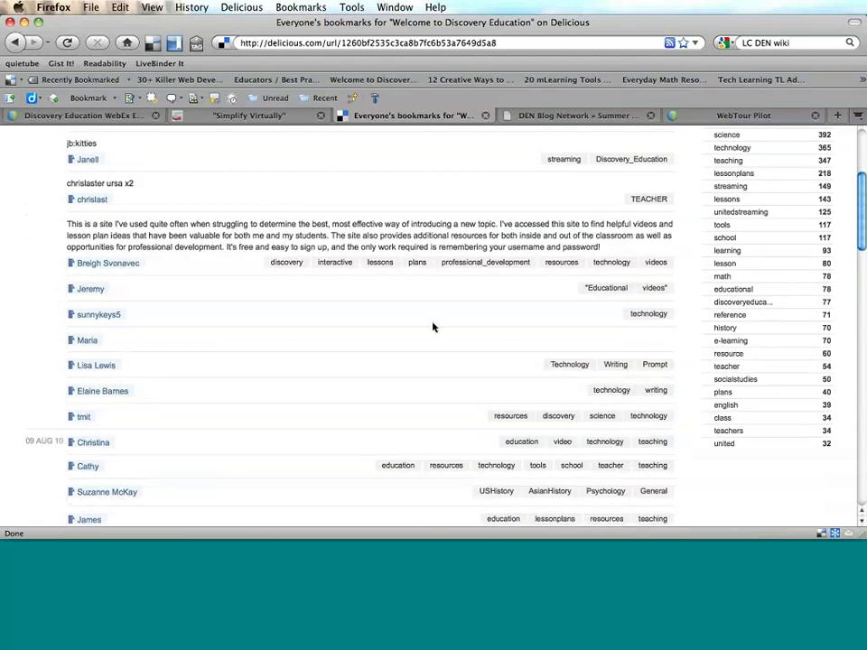
scroll(432, 325, "up", 5)
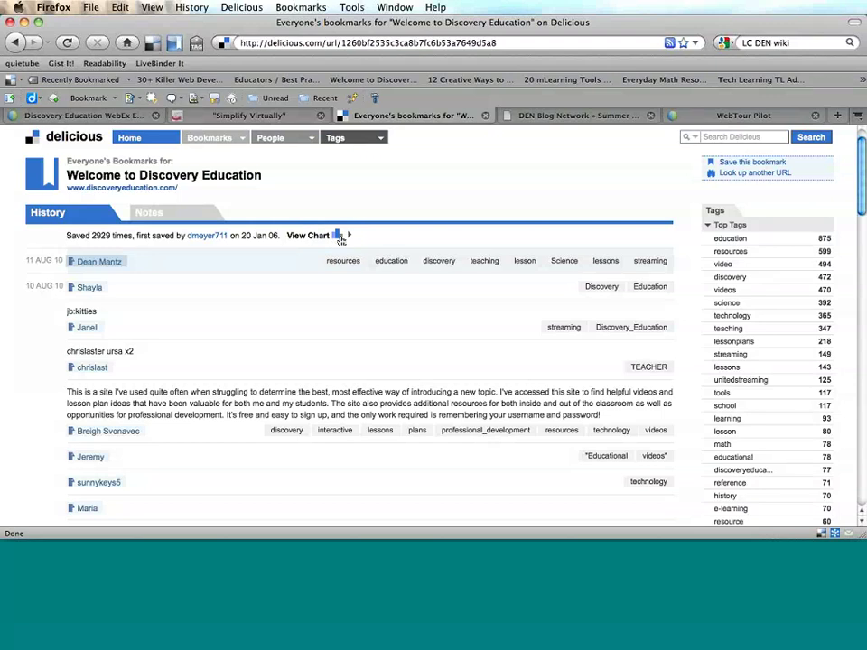
left_click(341, 236)
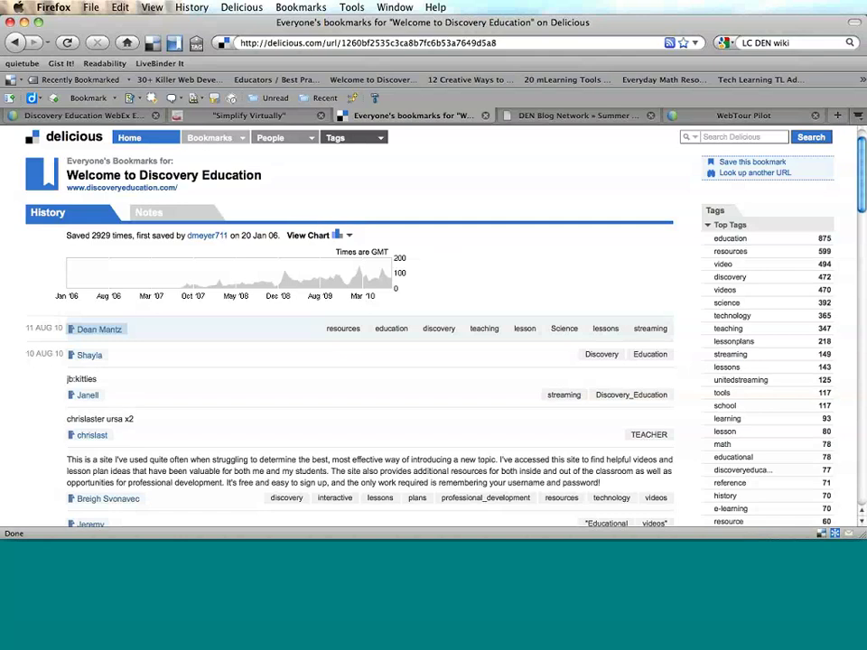
Open the account's own network on Delicious and look through its members' bookmarks, their tags, and the network and fan lists.
left_click(309, 140)
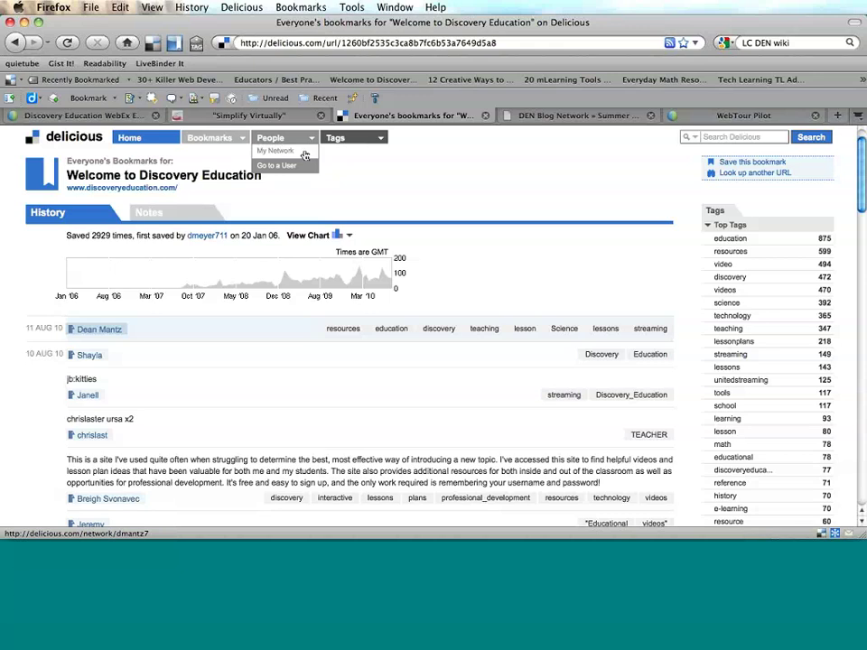
left_click(304, 154)
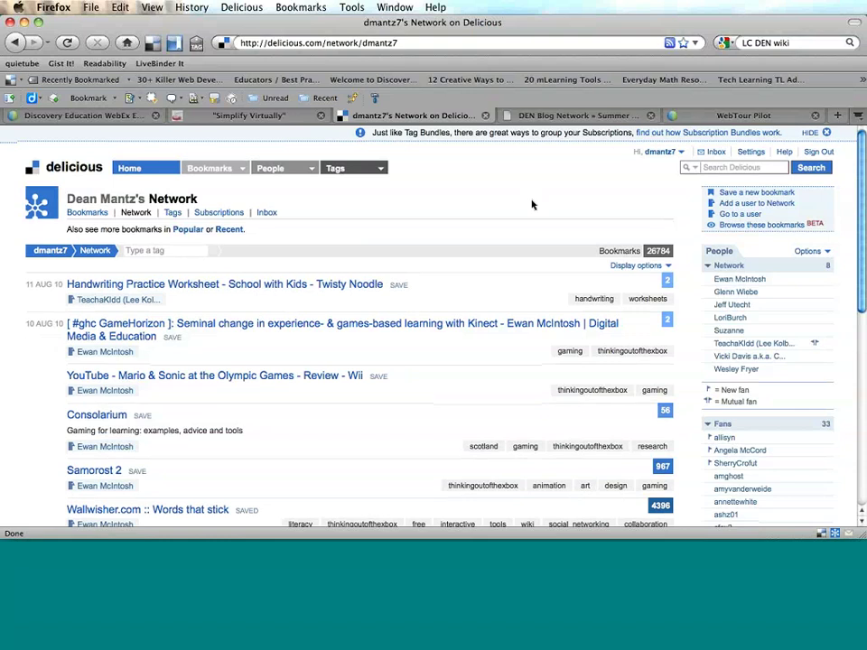
scroll(532, 205, "down", 2)
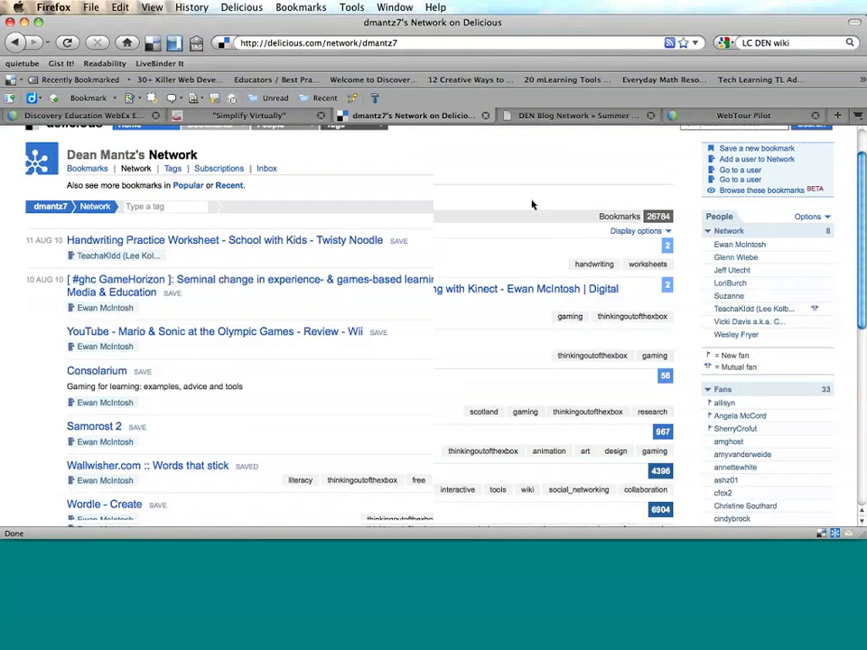
scroll(531, 205, "down", 1)
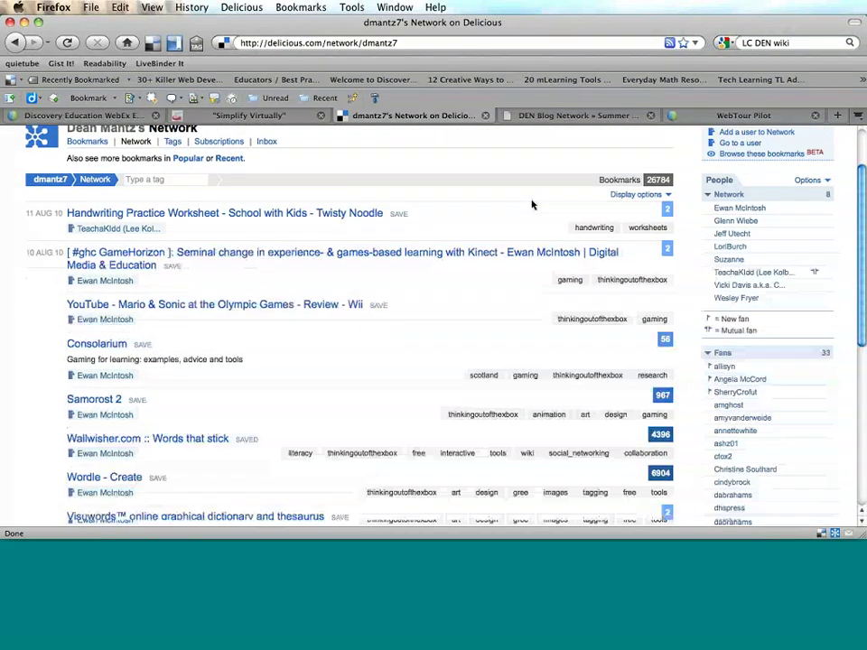
scroll(532, 205, "down", 4)
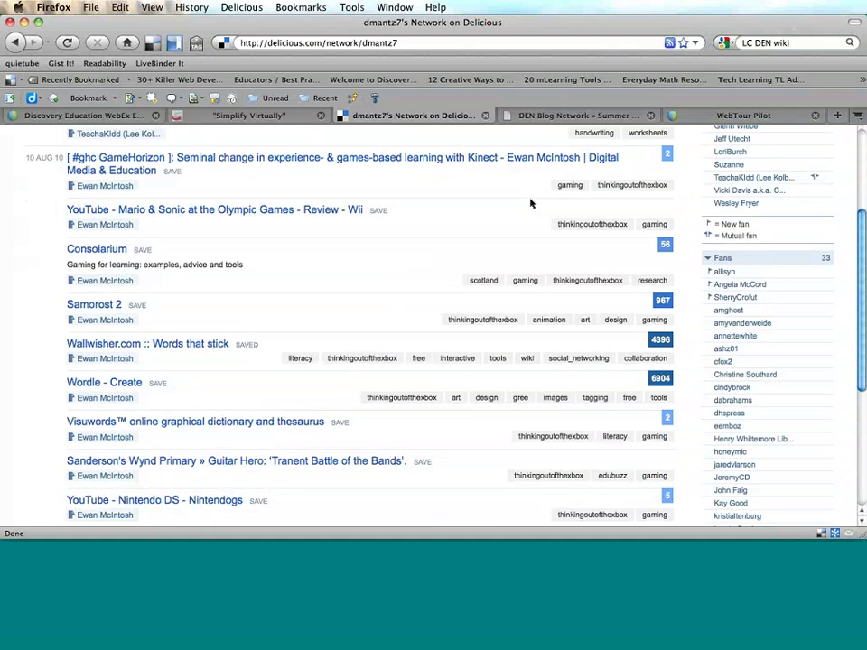
scroll(532, 204, "down", 7)
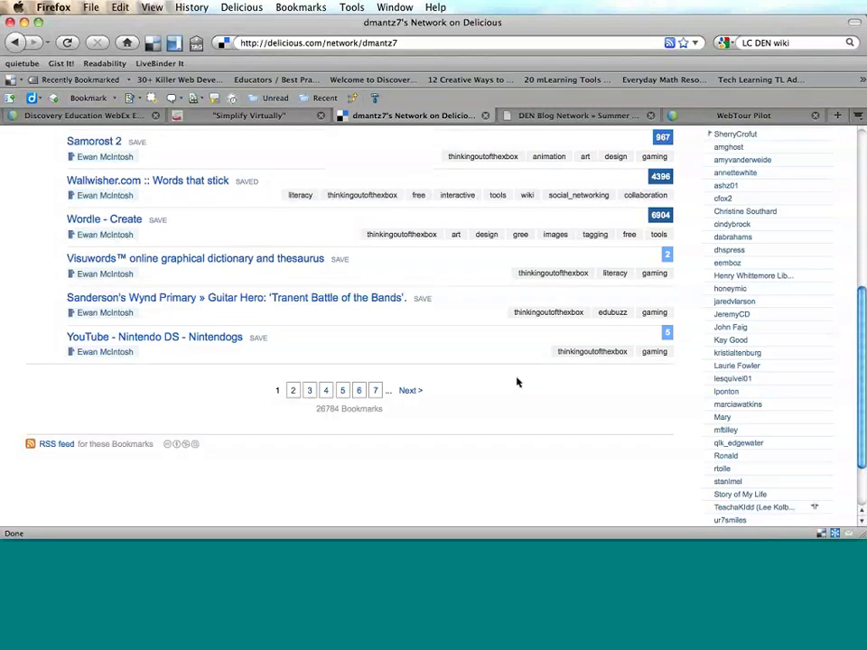
scroll(516, 382, "down", 2)
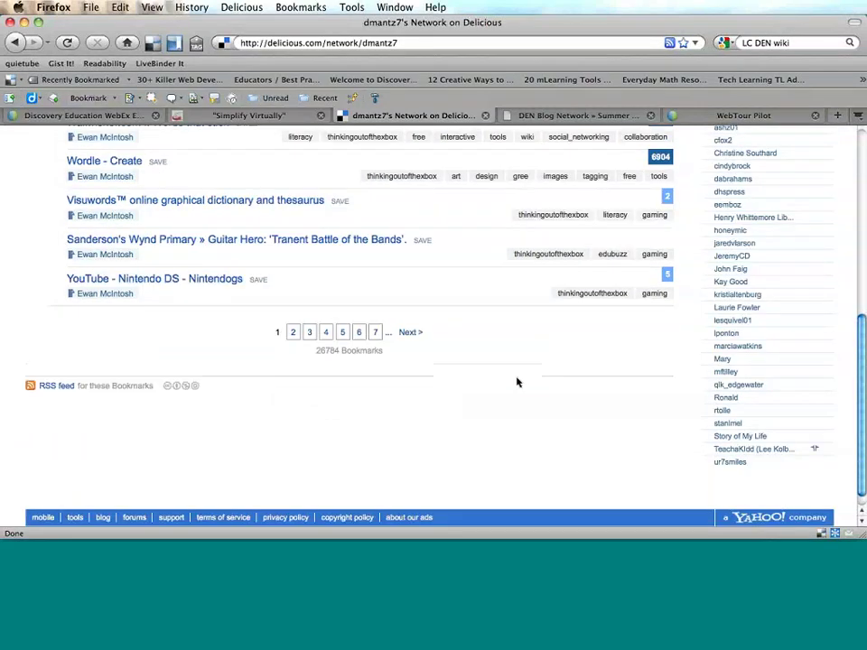
scroll(516, 382, "up", 3)
scroll(516, 382, "up", 4)
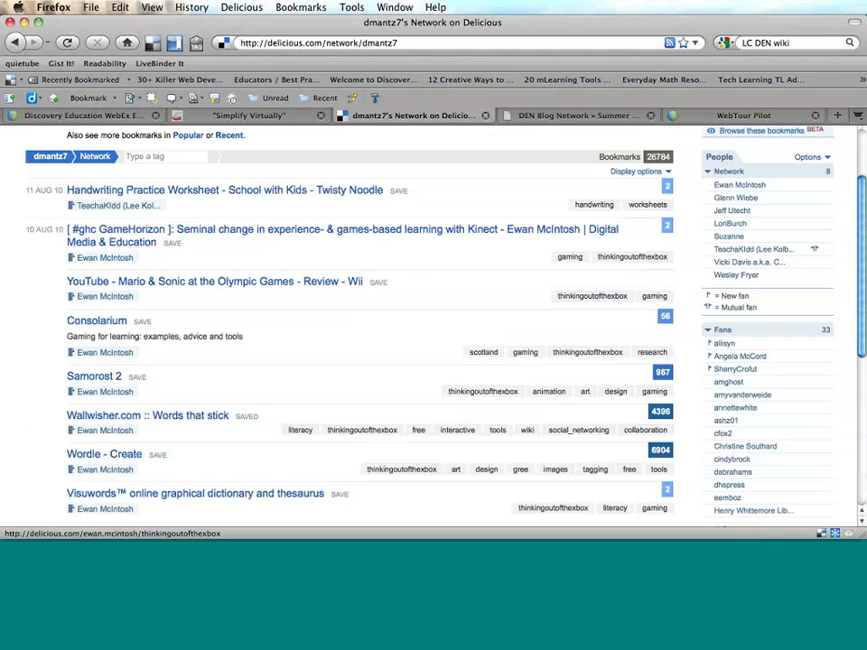
scroll(810, 277, "up", 1)
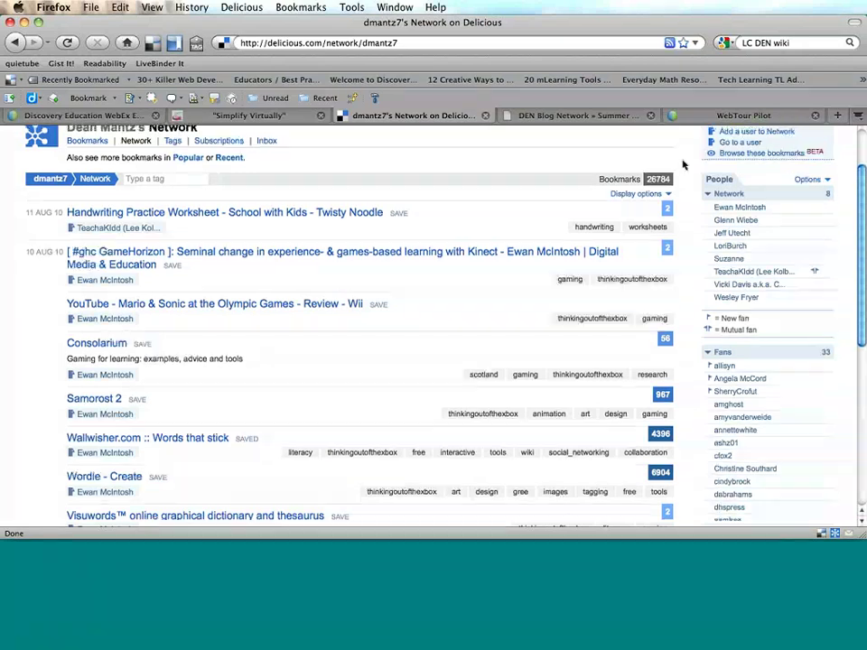
scroll(683, 165, "up", 1)
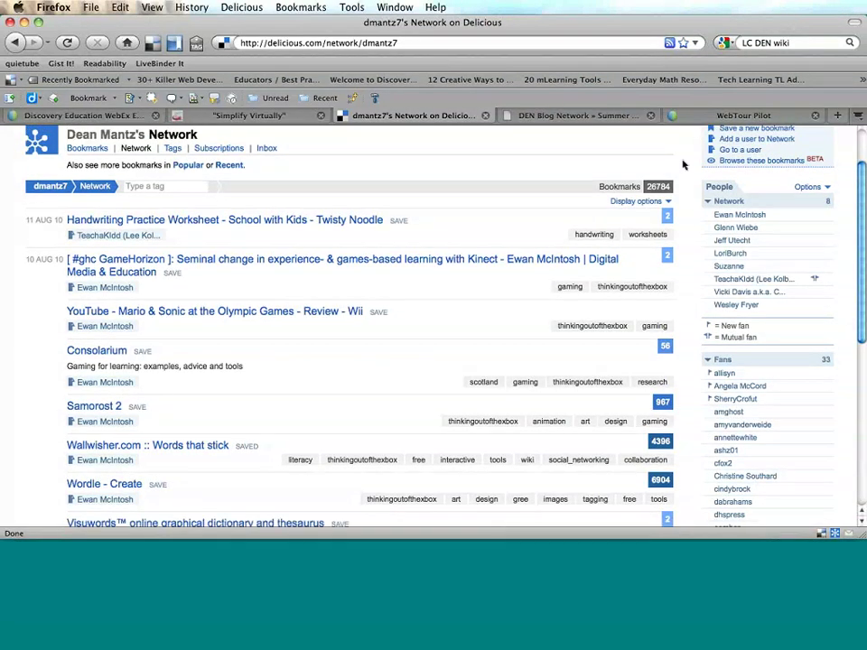
scroll(684, 164, "up", 2)
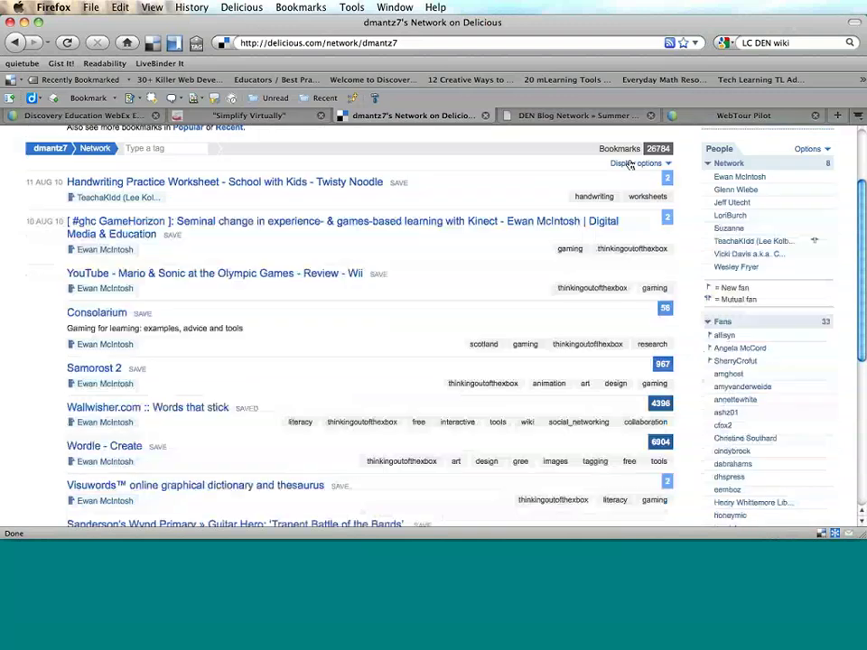
scroll(630, 163, "up", 4)
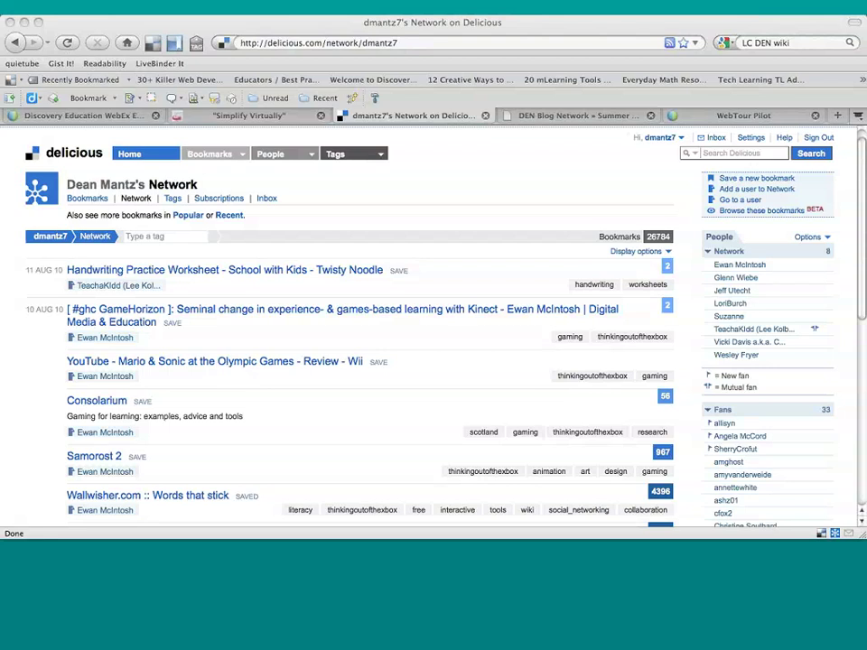
Filter the network's bookmarks by the tag "science".
left_click(430, 171)
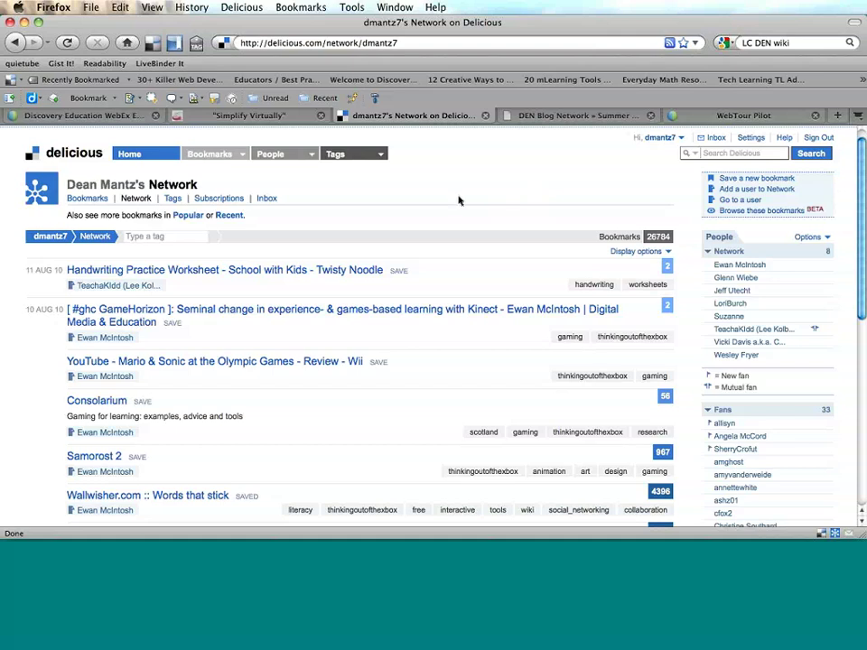
left_click(157, 237)
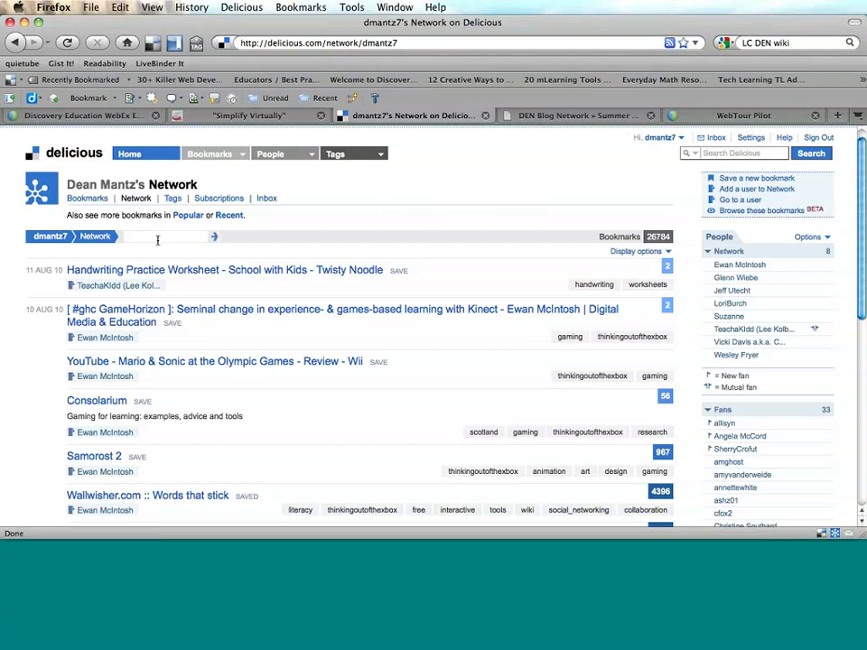
type("science")
key("Return")
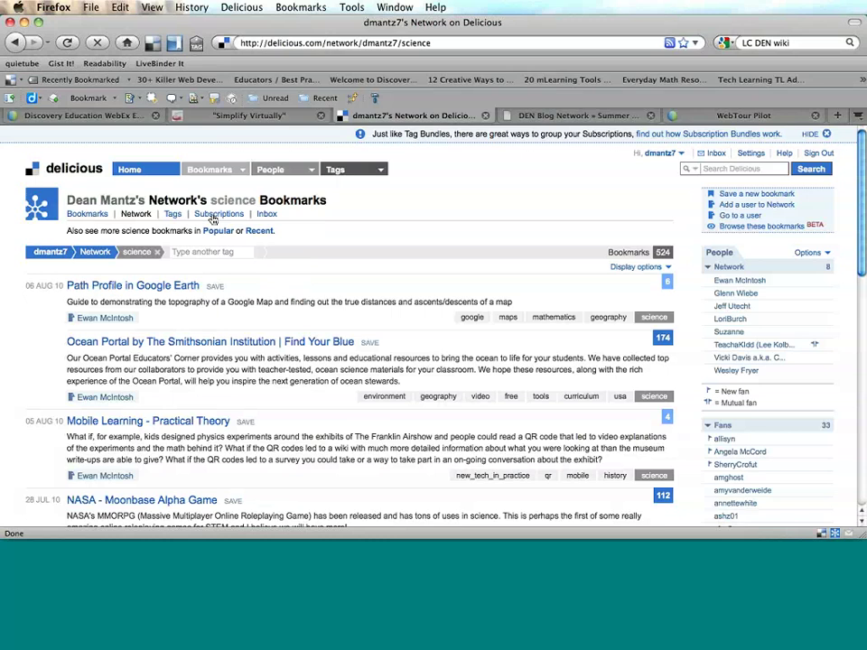
Open the account's subscriptions and look through the bookmarks collected for the subscribed tags education and technology.
left_click(213, 220)
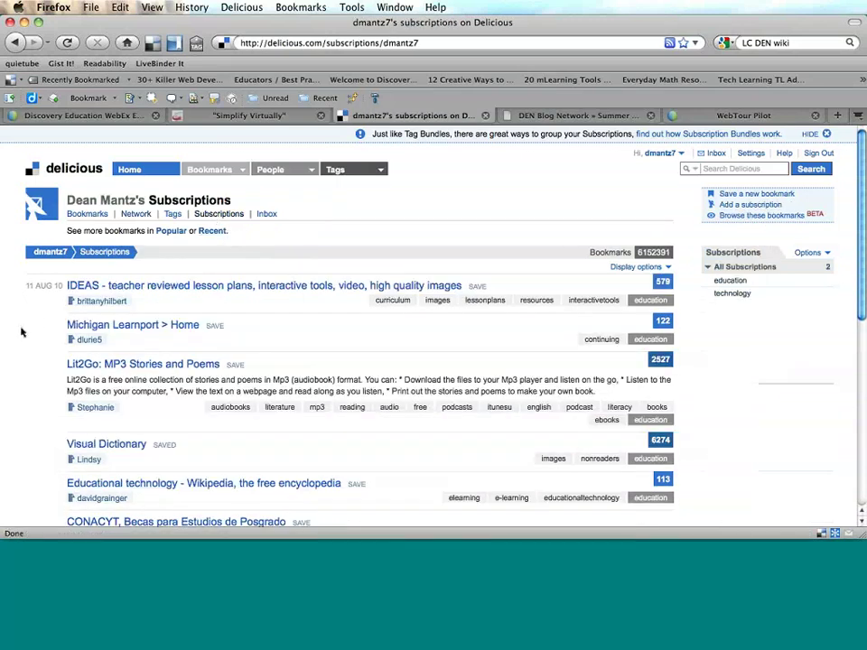
scroll(11, 340, "down", 1)
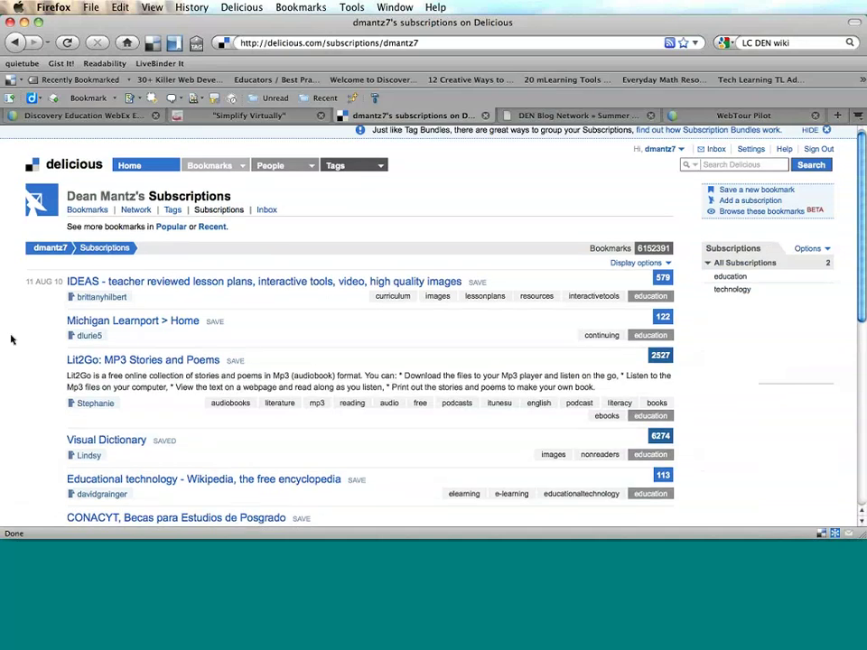
scroll(11, 340, "down", 3)
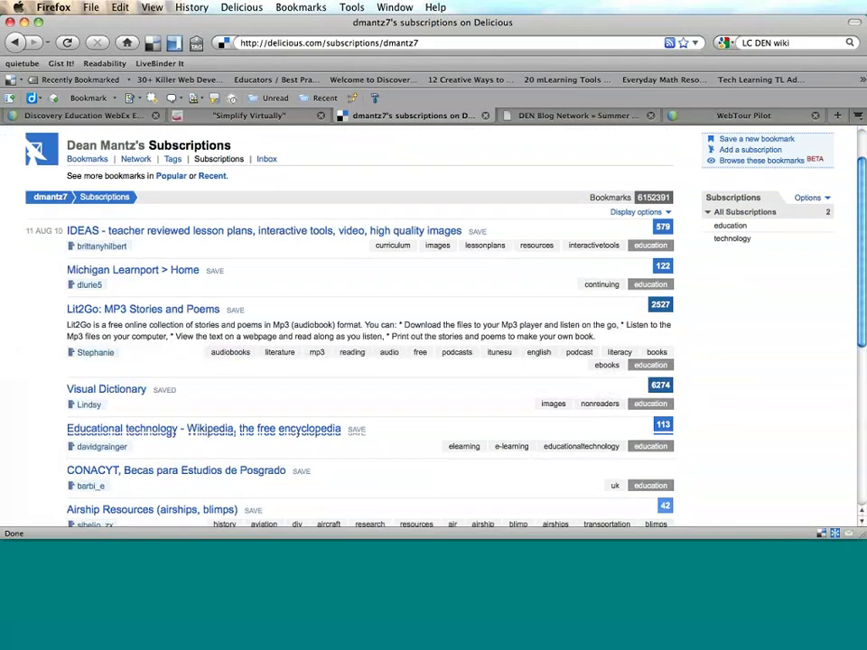
scroll(11, 339, "down", 3)
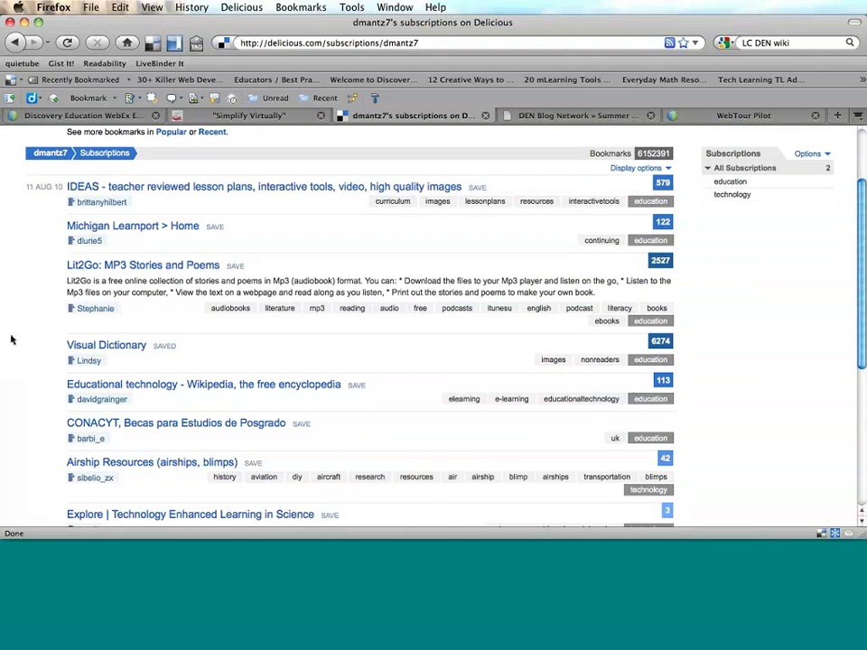
scroll(11, 339, "down", 5)
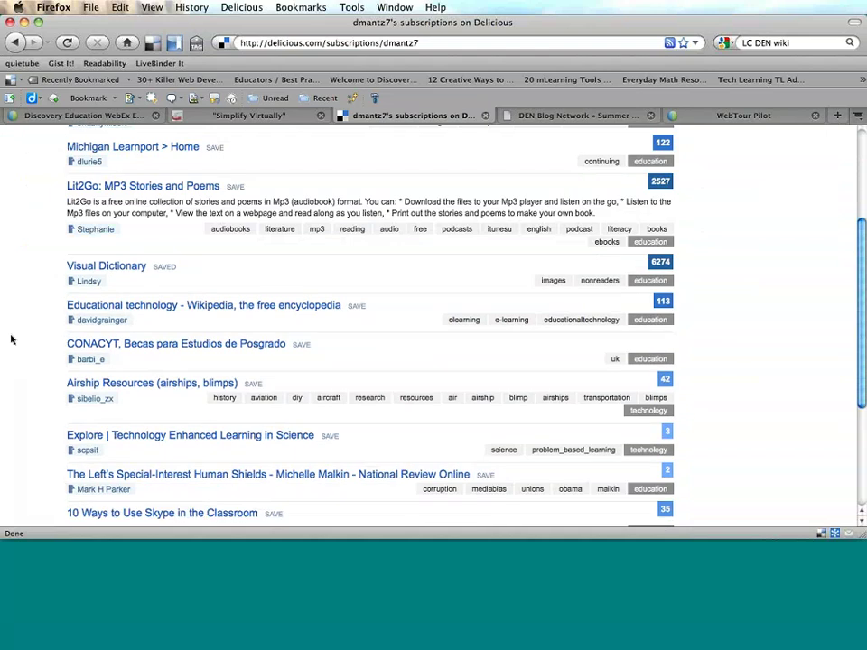
scroll(11, 339, "down", 3)
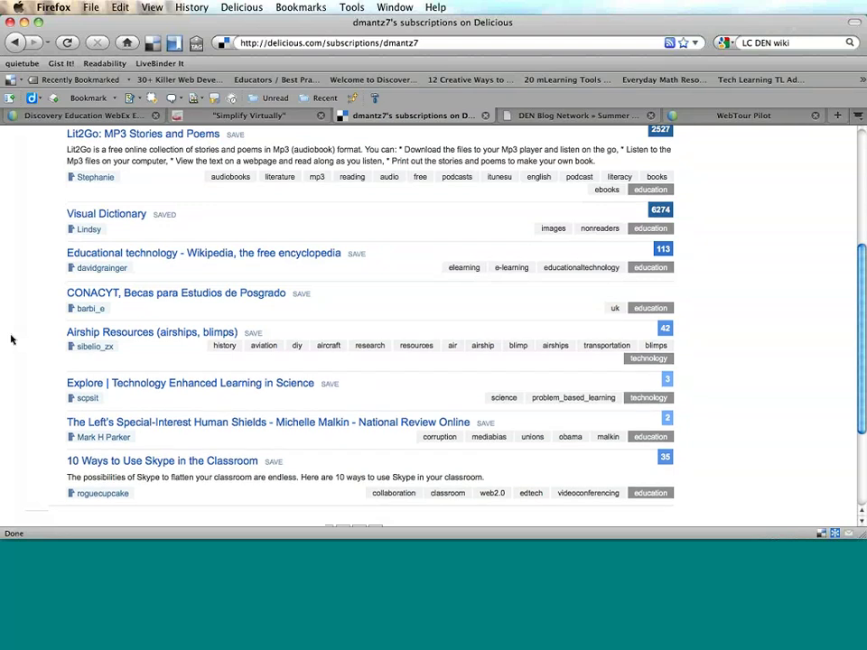
scroll(11, 340, "up", 10)
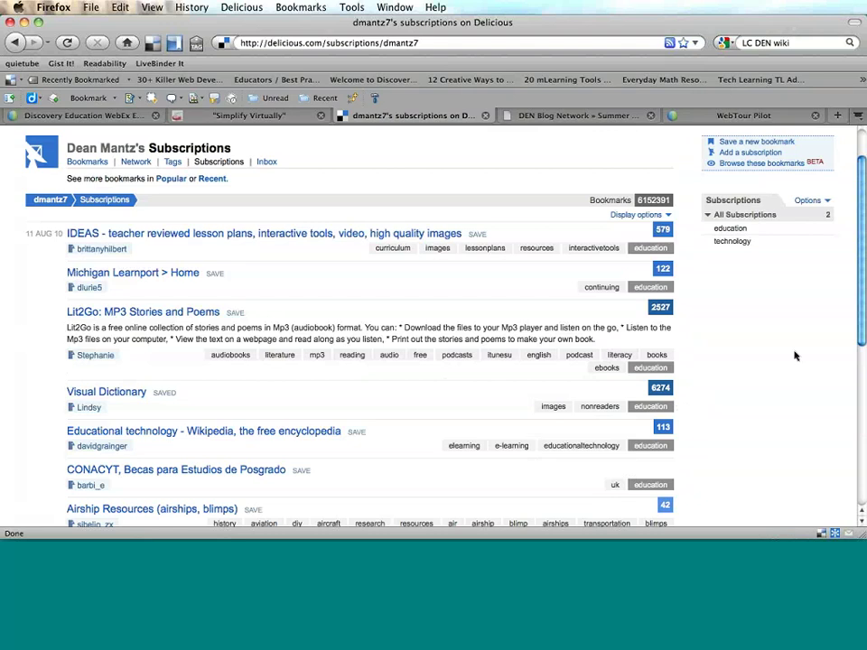
scroll(794, 355, "up", 2)
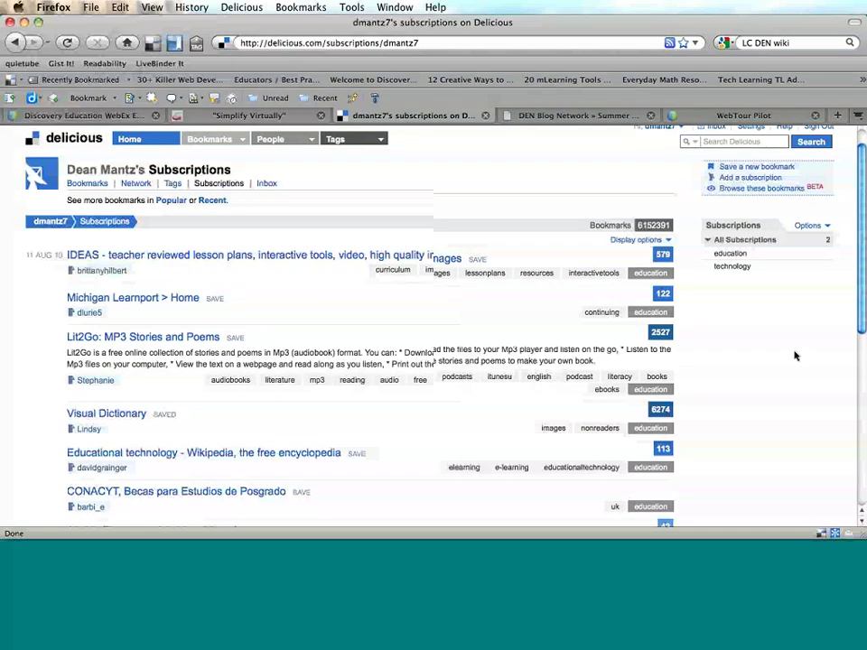
scroll(794, 356, "up", 1)
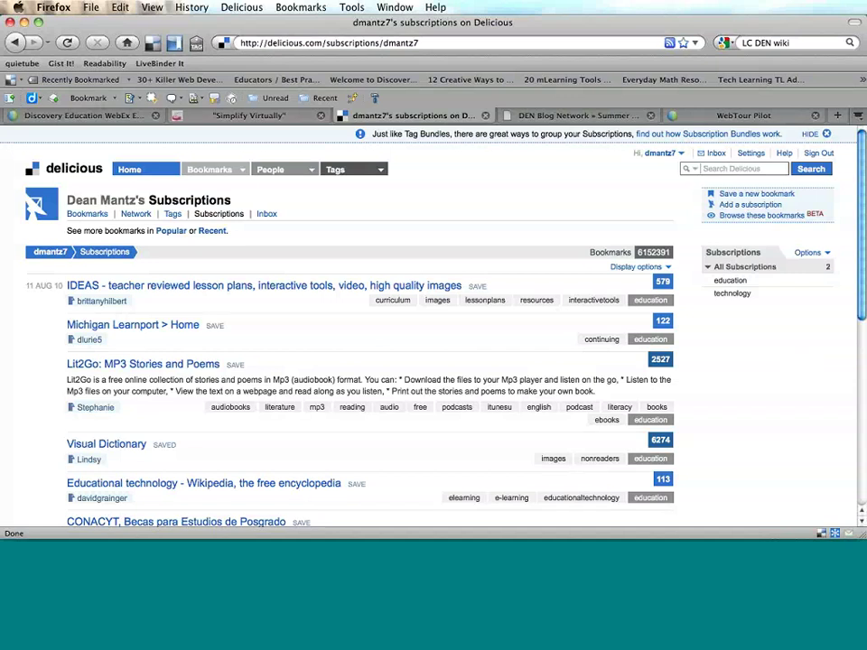
Open the account's Inbox to read how bookmarks are sent between users, and open the help on Subscription Bundles.
left_click(266, 215)
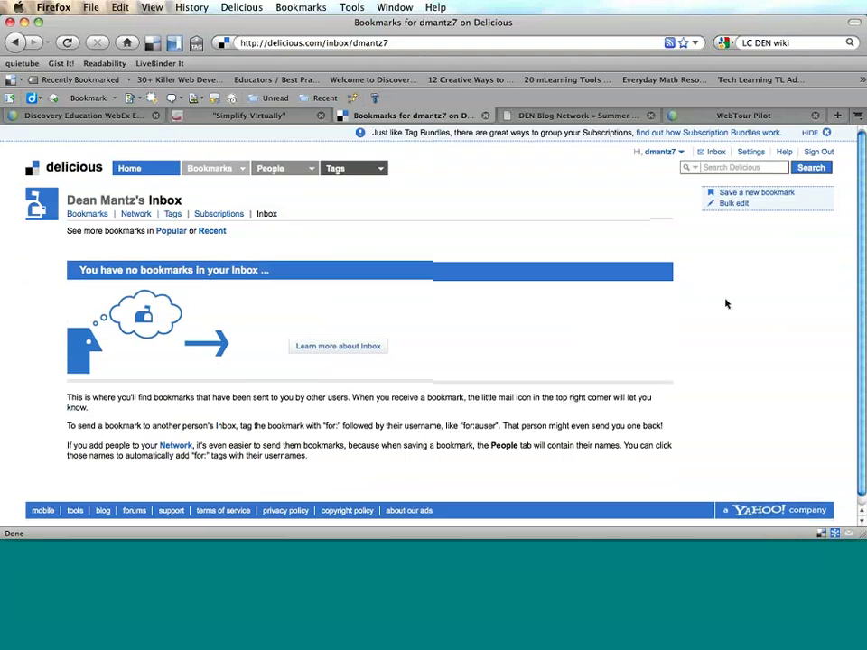
scroll(726, 304, "down", 1)
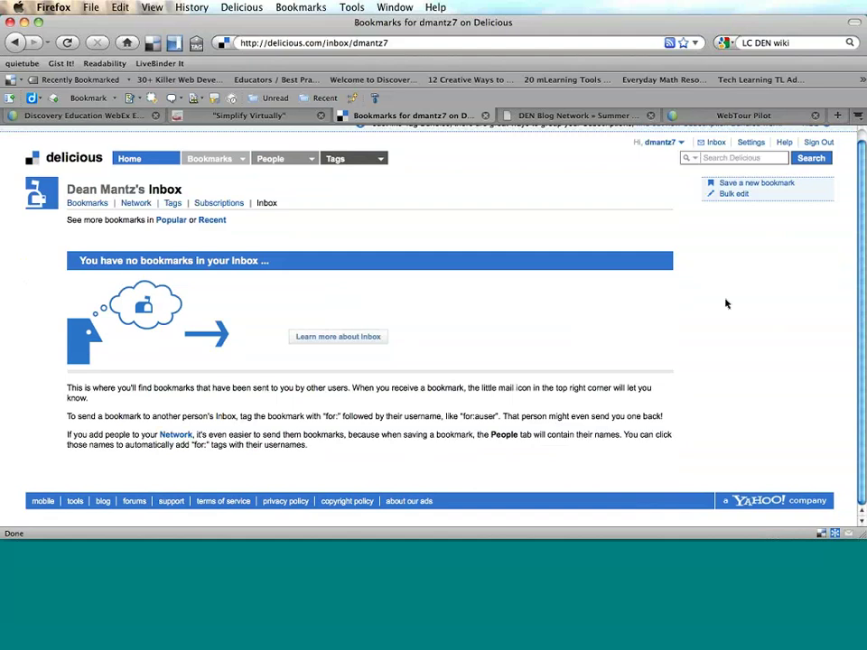
scroll(760, 290, "up", 1)
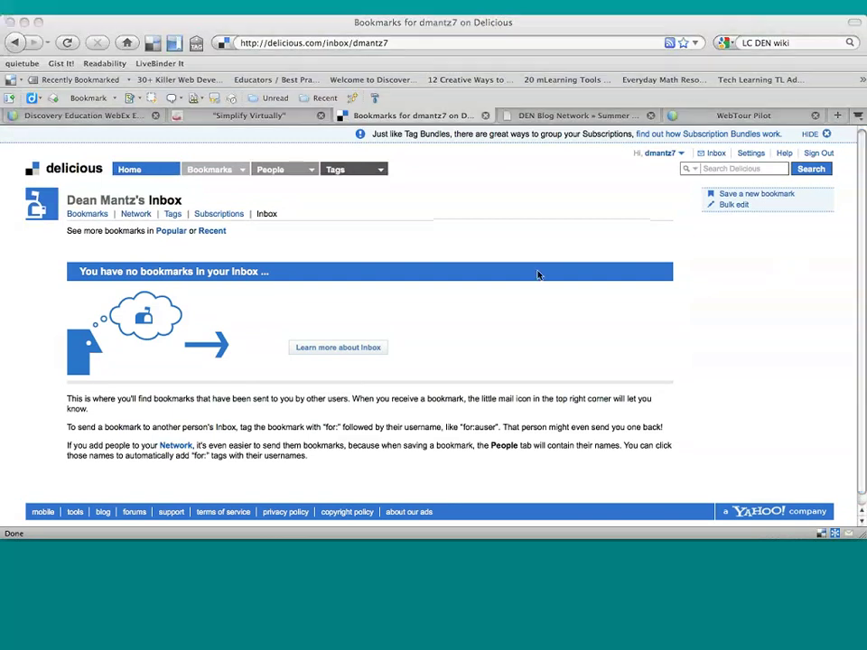
left_click(713, 133)
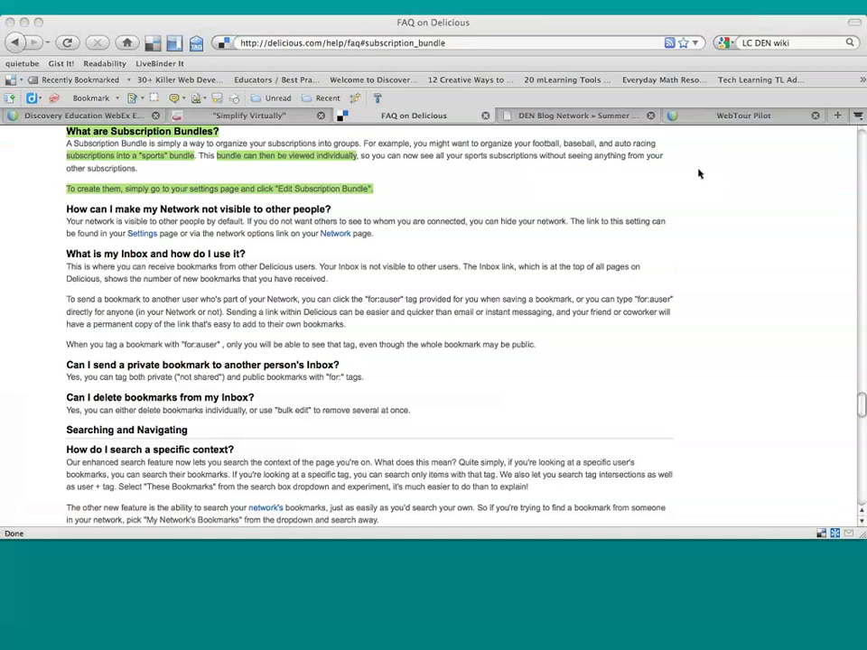
Read the Delicious FAQ entries on tag subscriptions, Network Bundles and Subscription Bundles, including how the bundles are created.
left_click(835, 214)
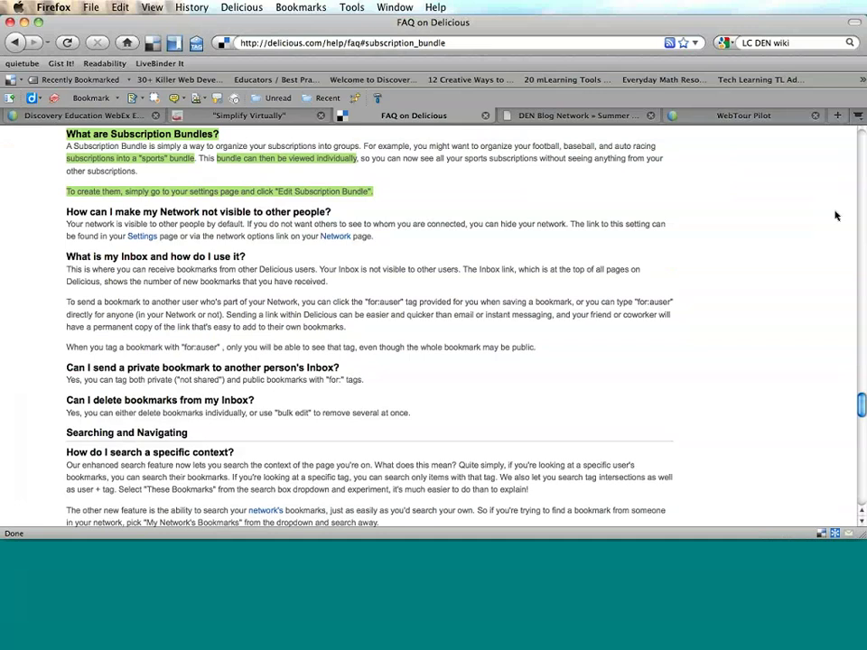
scroll(835, 215, "up", 3)
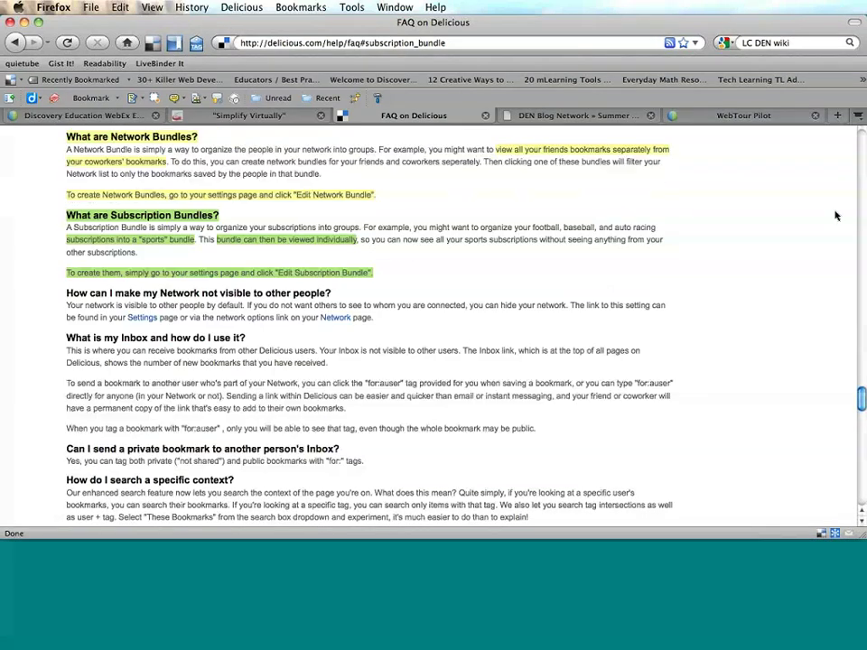
scroll(835, 215, "up", 1)
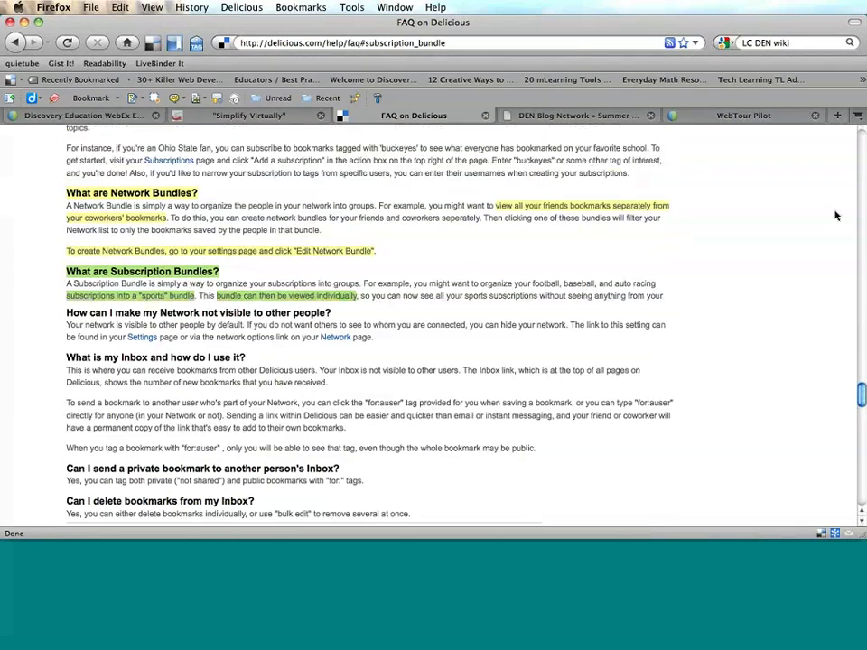
scroll(835, 215, "up", 1)
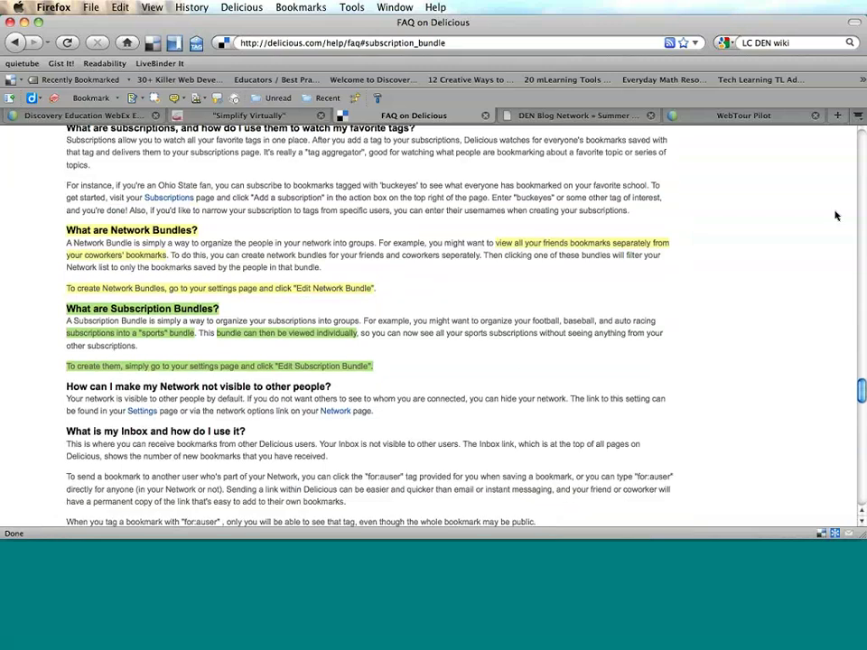
scroll(836, 215, "up", 1)
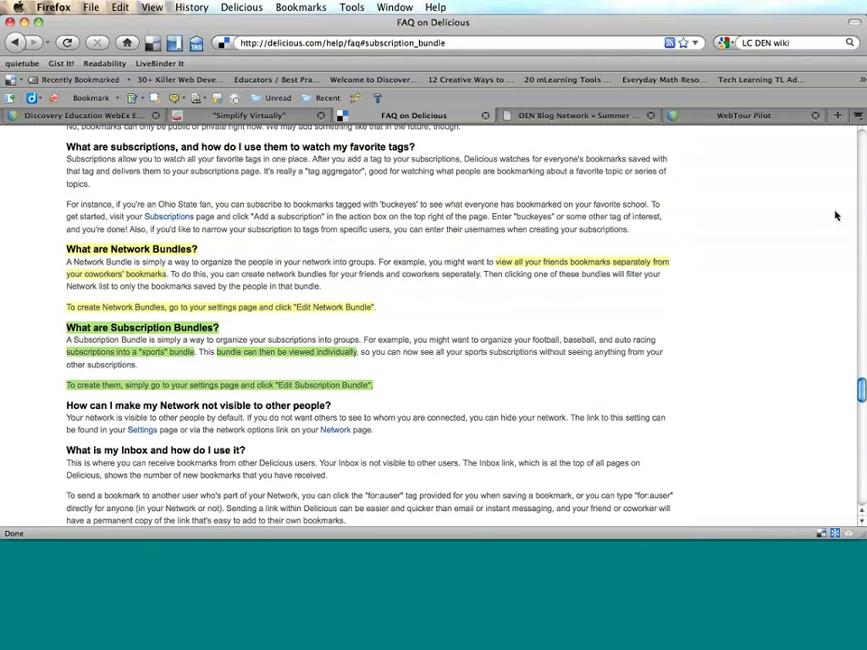
scroll(835, 215, "up", 1)
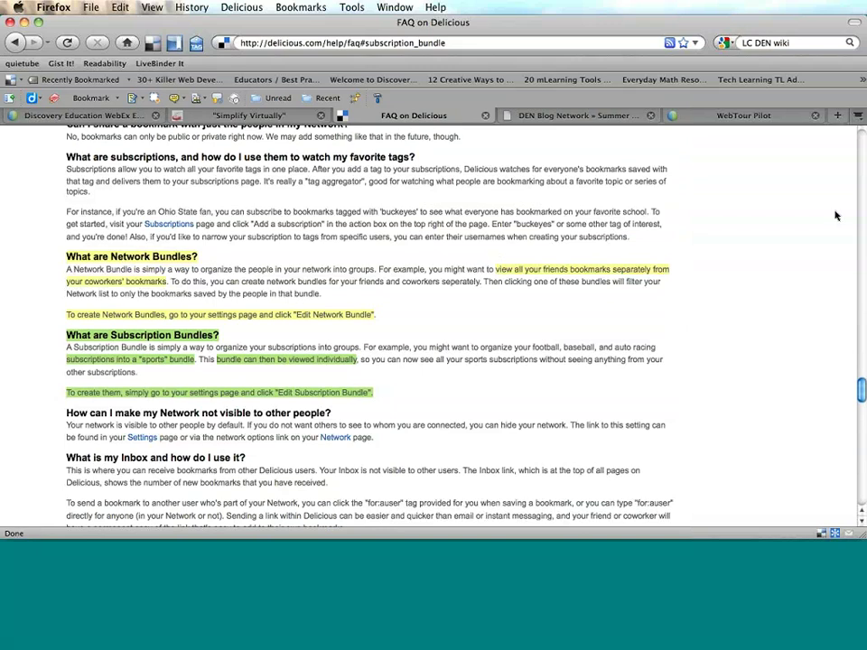
scroll(835, 215, "up", 2)
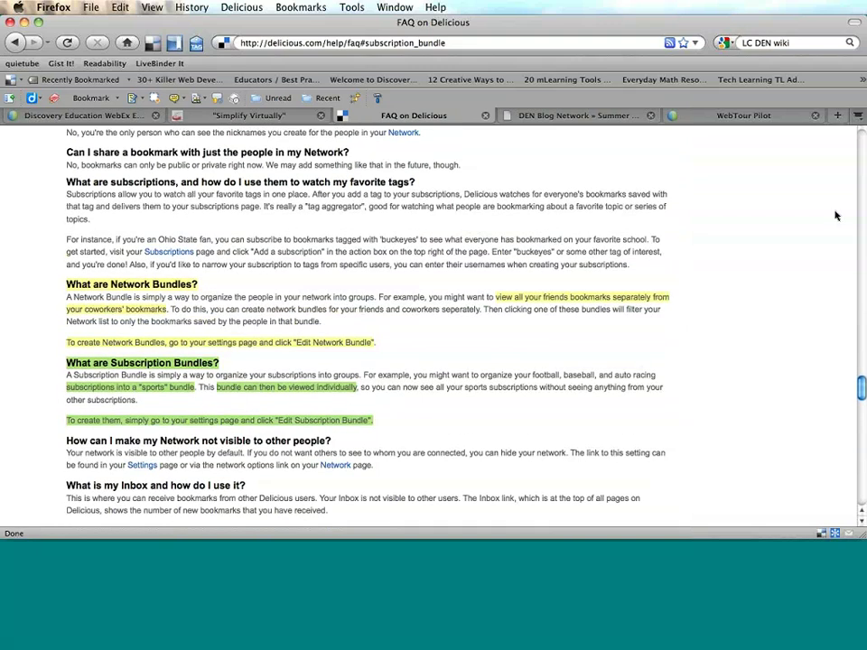
scroll(835, 215, "up", 1)
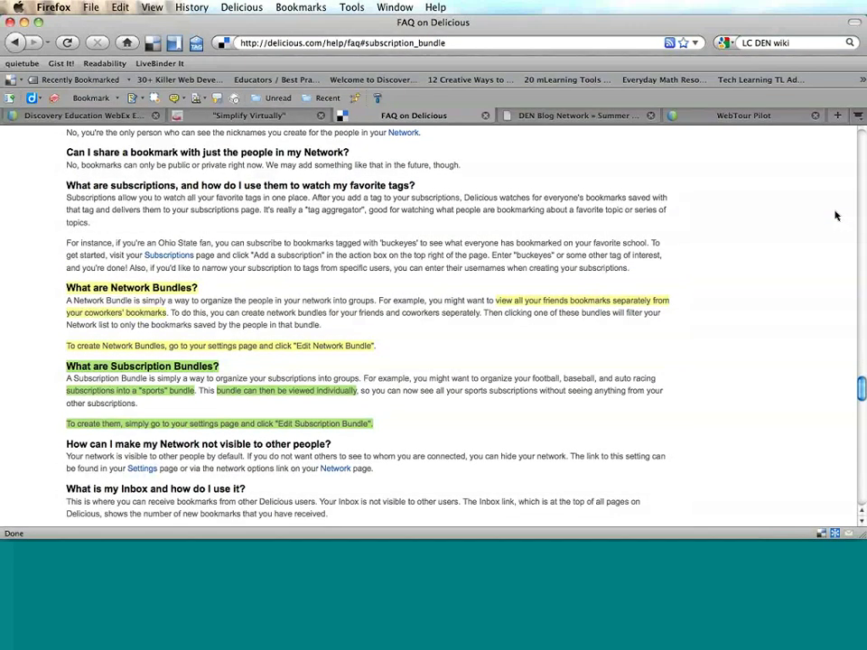
scroll(835, 215, "down", 1)
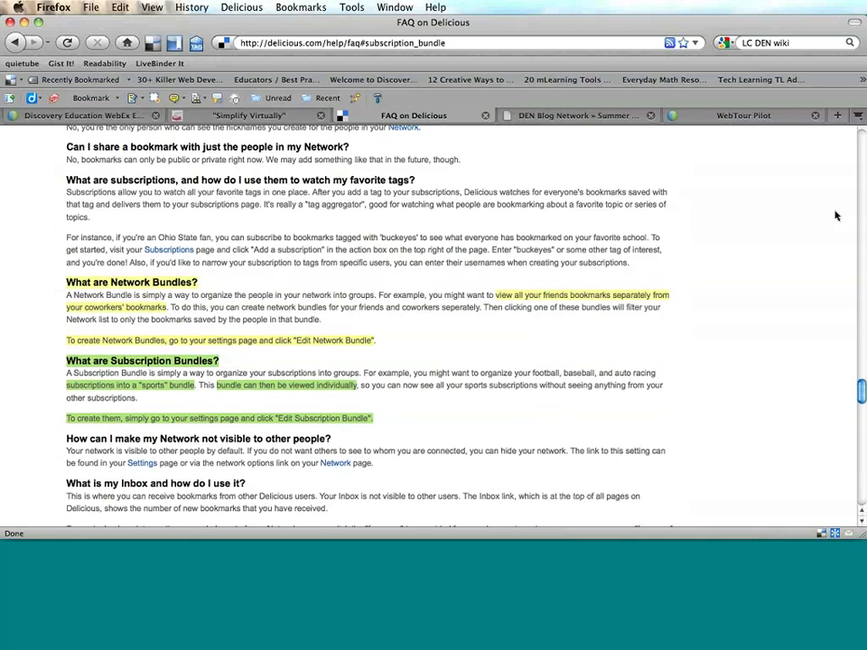
scroll(835, 215, "down", 6)
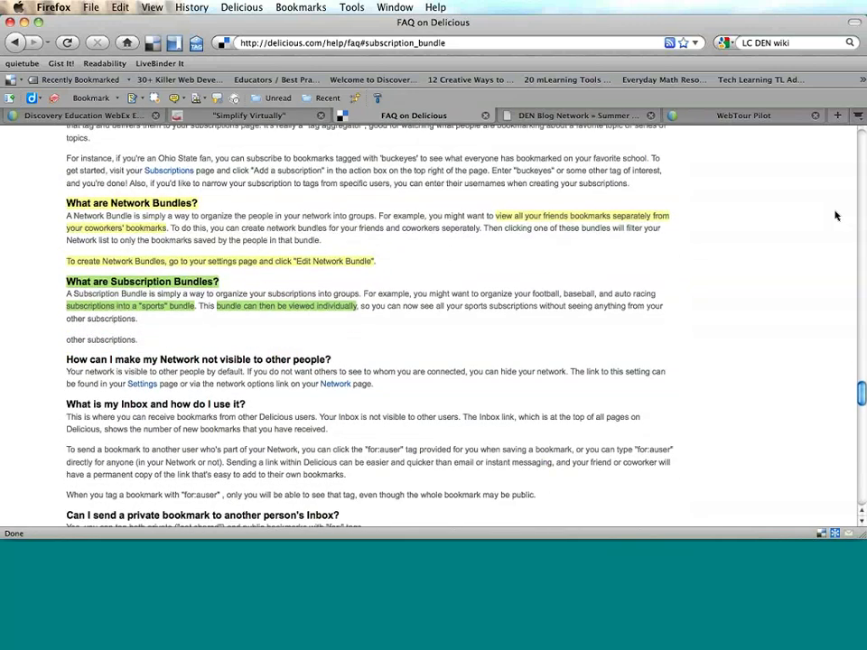
scroll(835, 215, "up", 4)
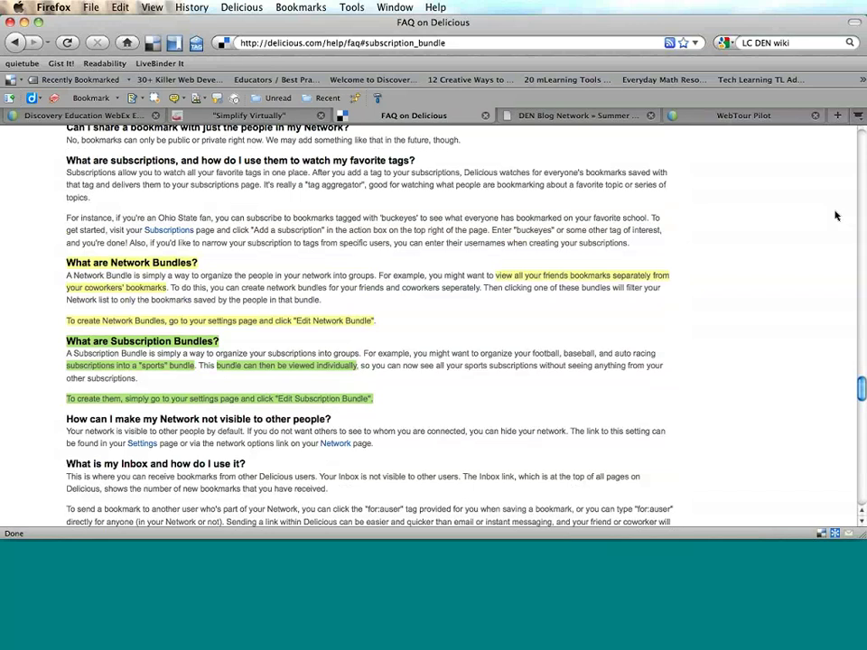
scroll(835, 215, "up", 2)
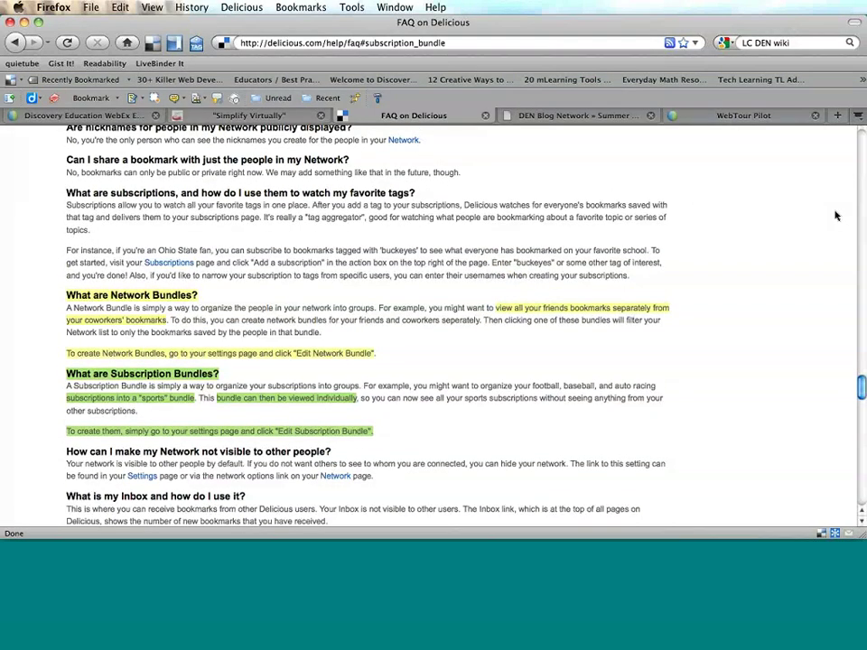
scroll(835, 214, "up", 1)
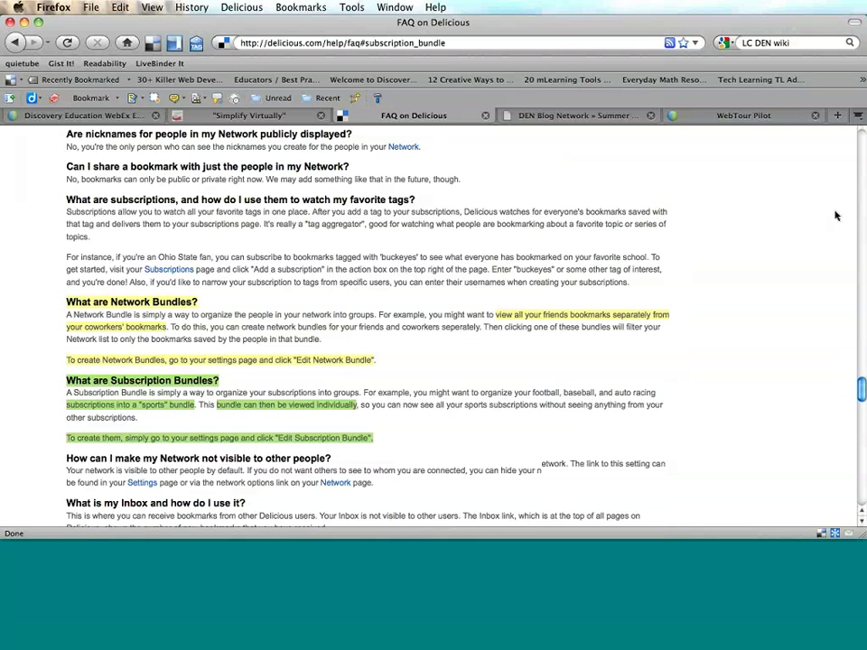
scroll(835, 215, "down", 4)
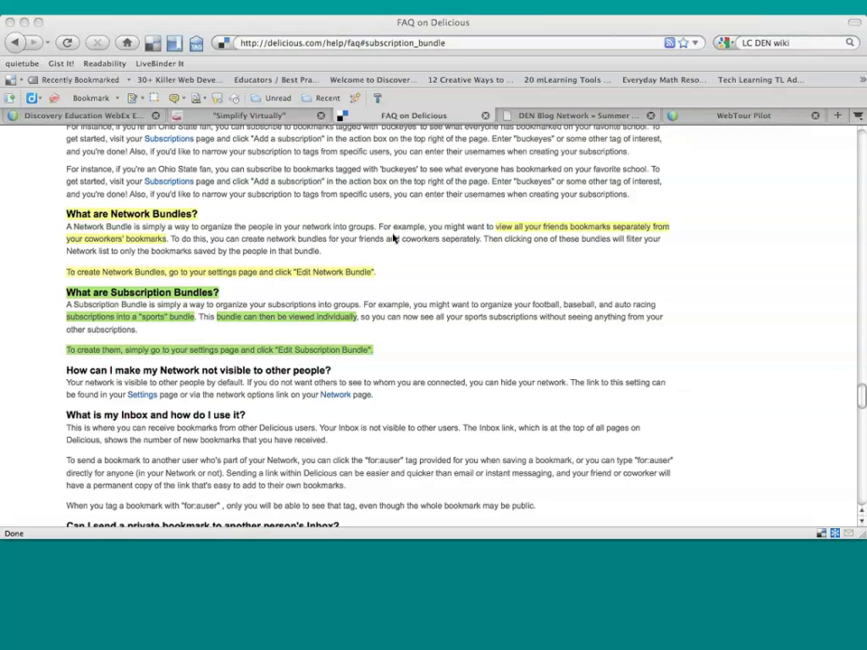
scroll(392, 236, "down", 3)
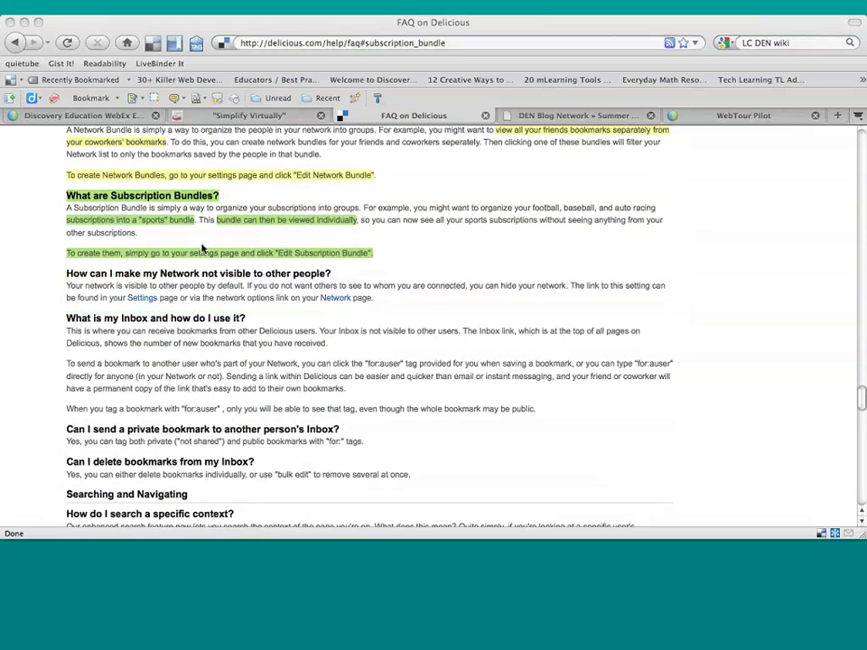
scroll(203, 248, "up", 1)
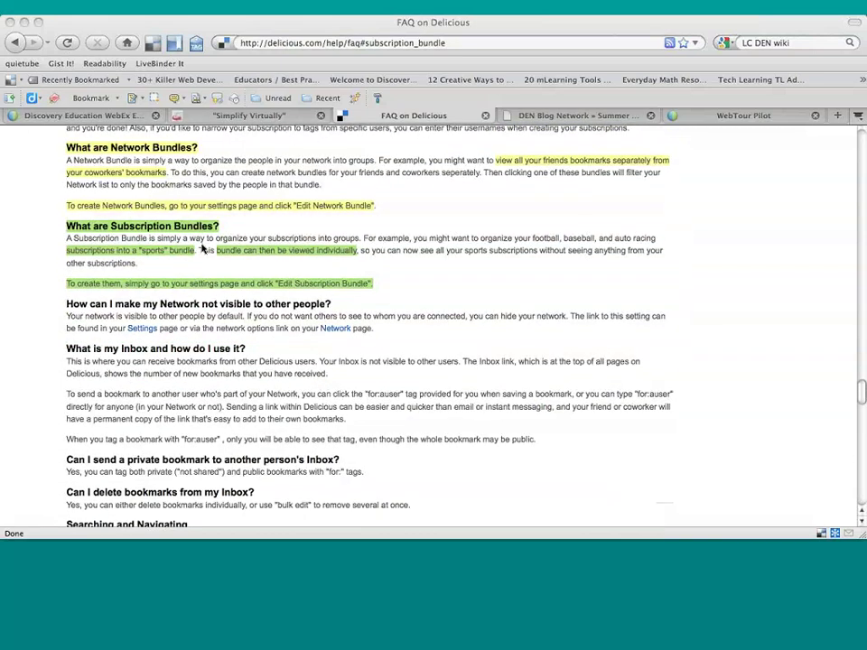
scroll(202, 247, "up", 3)
scroll(202, 248, "up", 2)
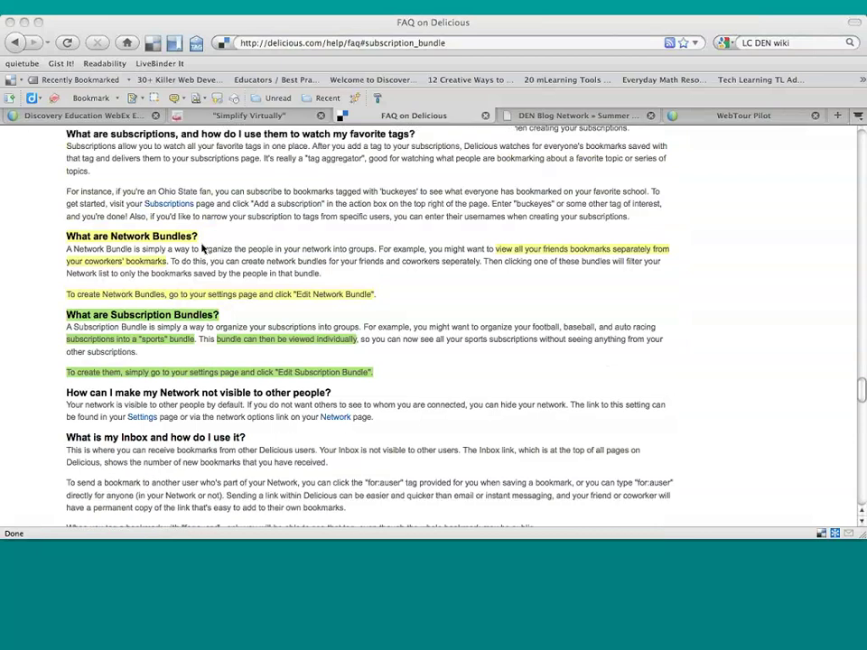
scroll(202, 249, "up", 1)
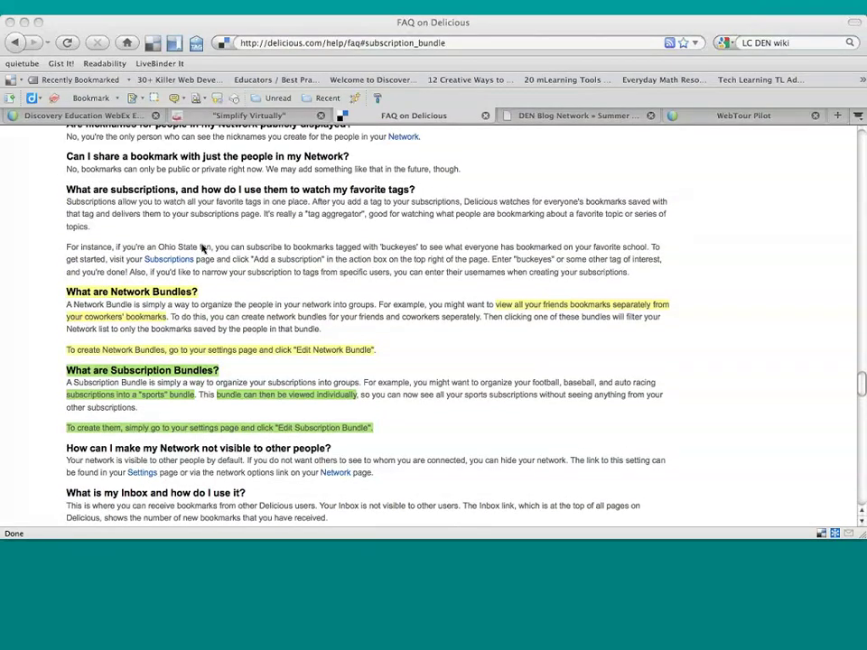
Look back through the FAQ entries on the Network, display options, import and export, bookmark privacy, and sharing a bookmark.
scroll(202, 248, "up", 15)
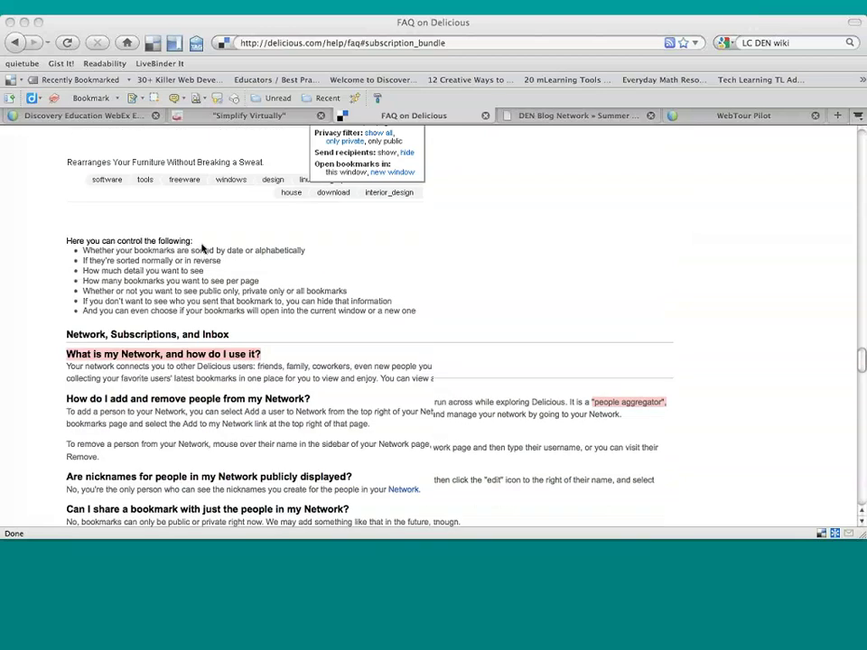
scroll(202, 248, "up", 2)
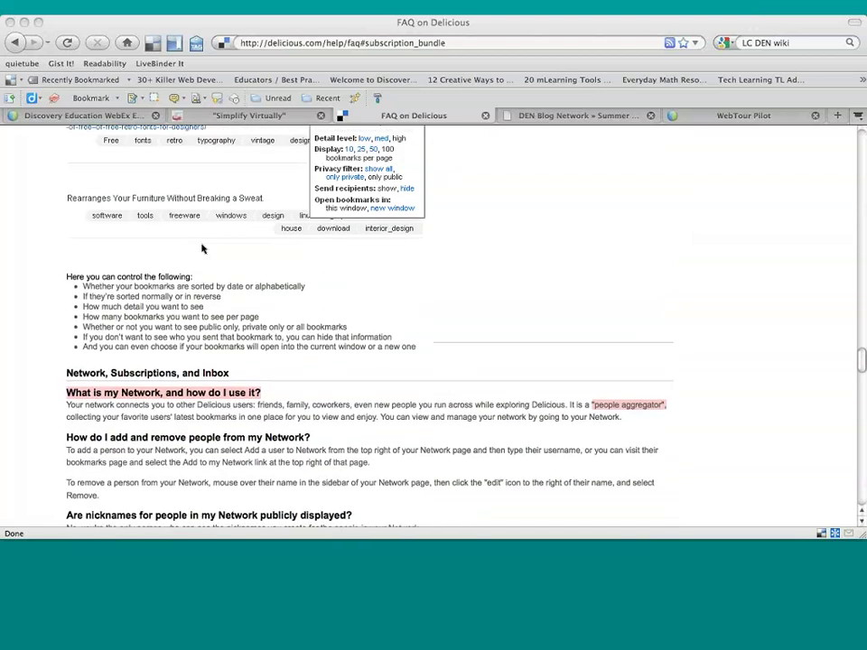
scroll(202, 249, "up", 10)
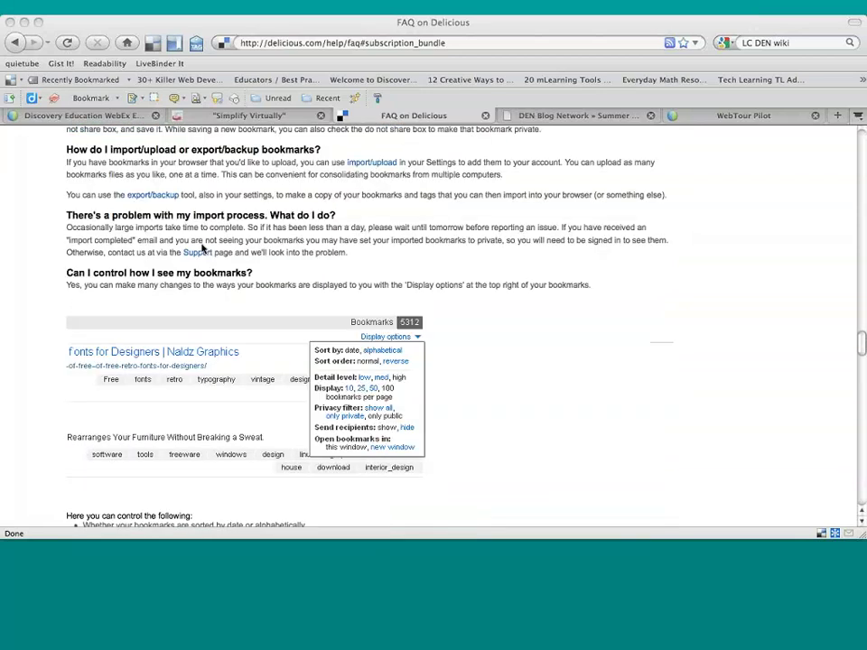
scroll(202, 249, "up", 3)
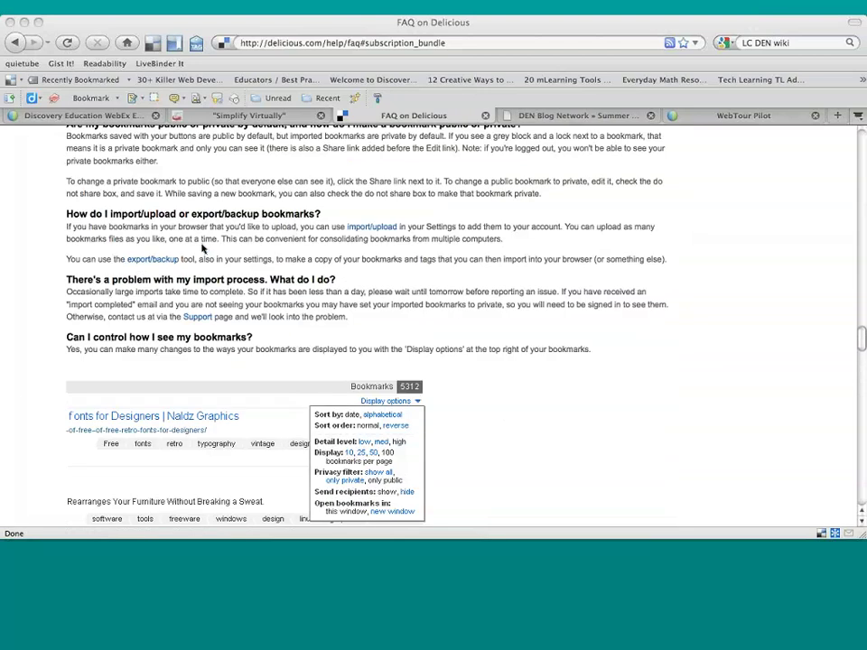
scroll(202, 248, "up", 4)
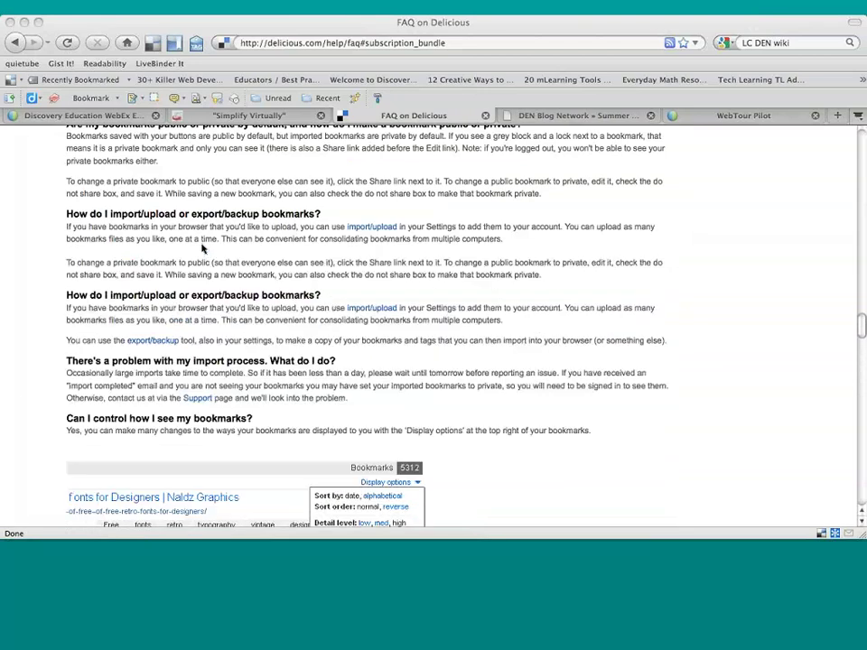
scroll(202, 249, "up", 10)
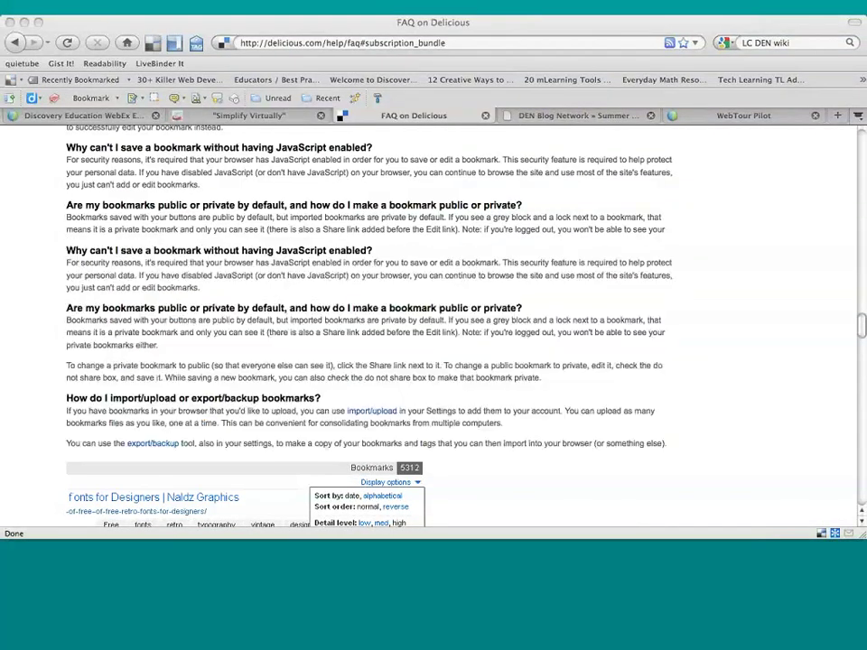
scroll(202, 248, "up", 5)
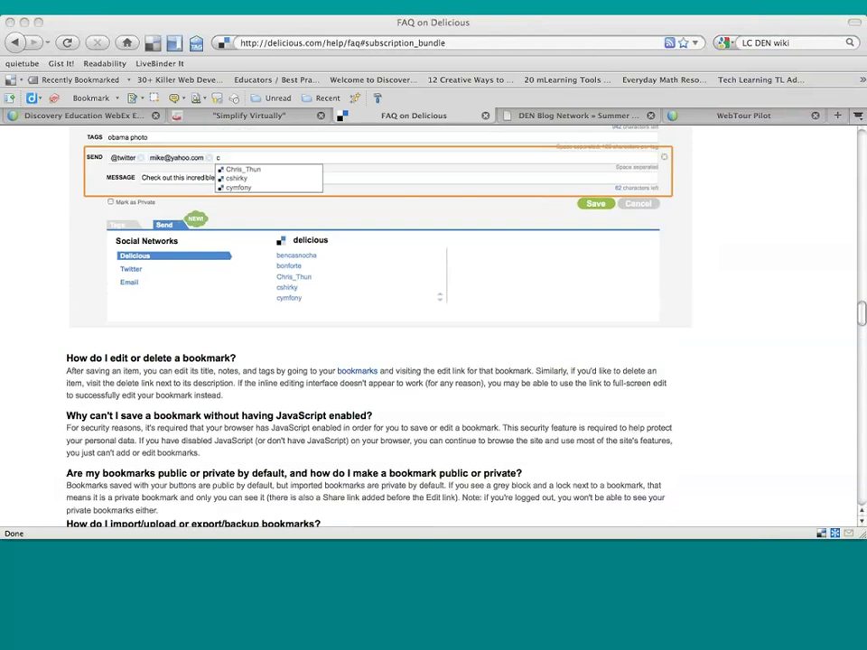
scroll(202, 248, "up", 10)
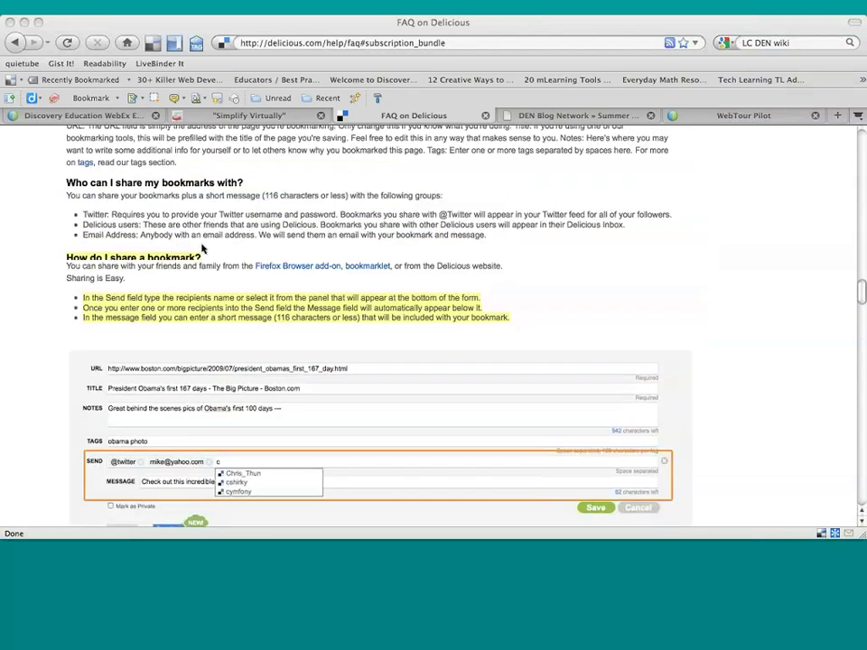
scroll(203, 248, "up", 1)
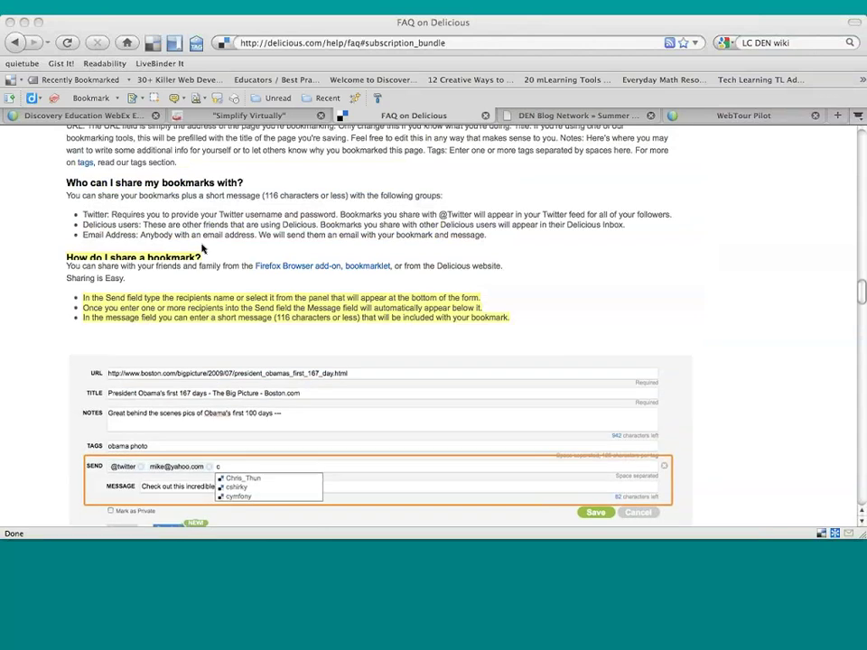
scroll(202, 248, "up", 8)
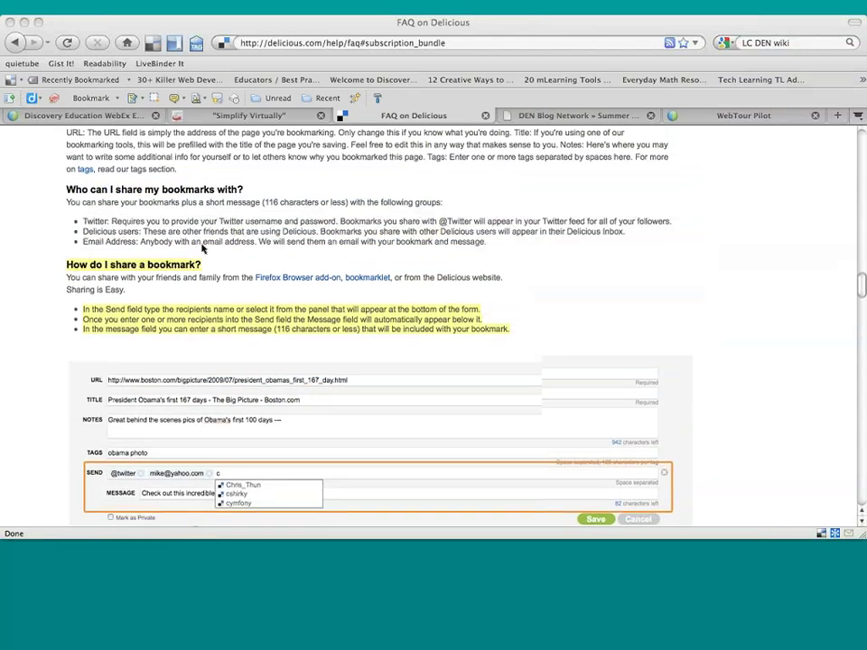
Read the FAQ's Bookmarks section on what social bookmarking is, how to save a bookmark, and who bookmarks can be shared with.
scroll(202, 248, "up", 5)
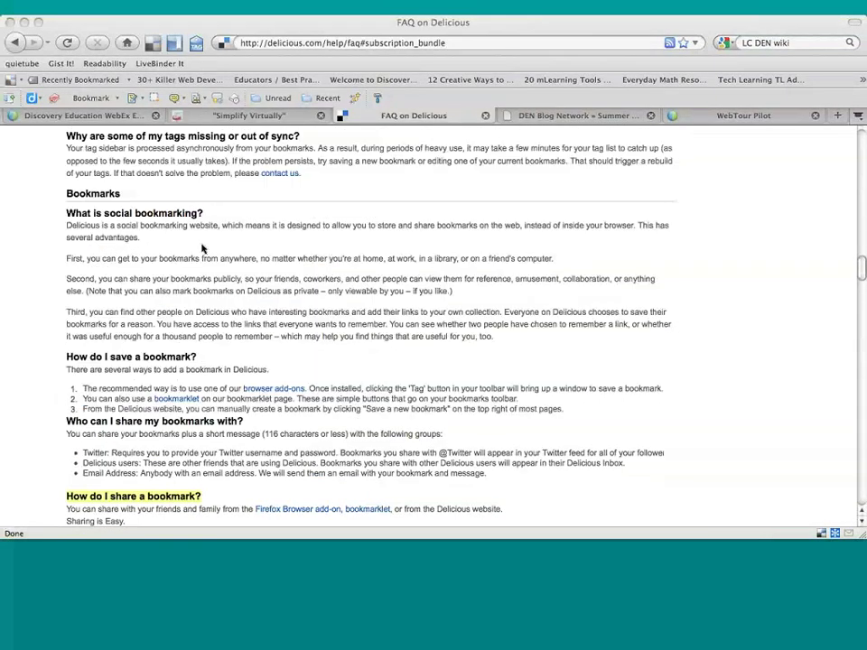
scroll(202, 248, "up", 3)
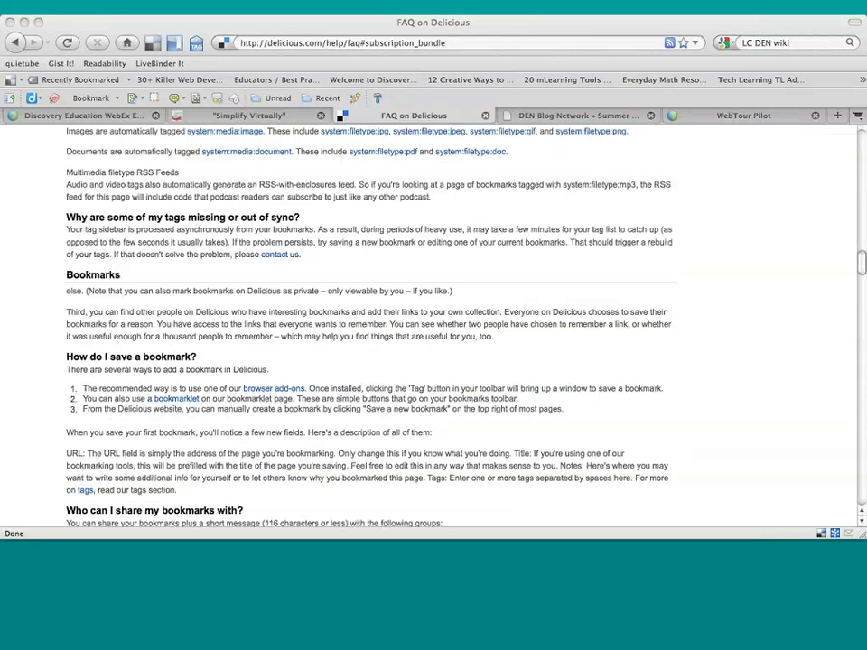
scroll(202, 248, "up", 3)
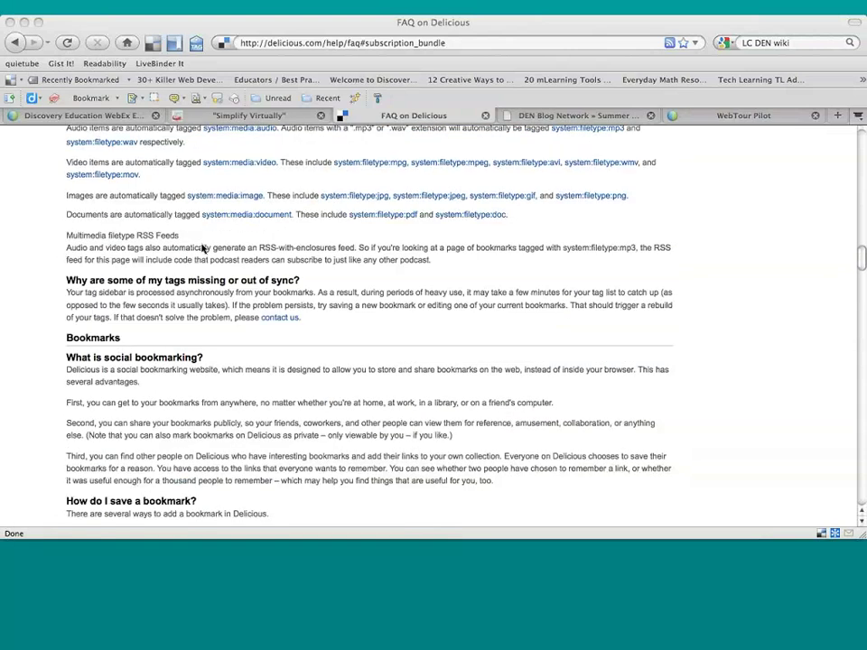
scroll(202, 249, "down", 2)
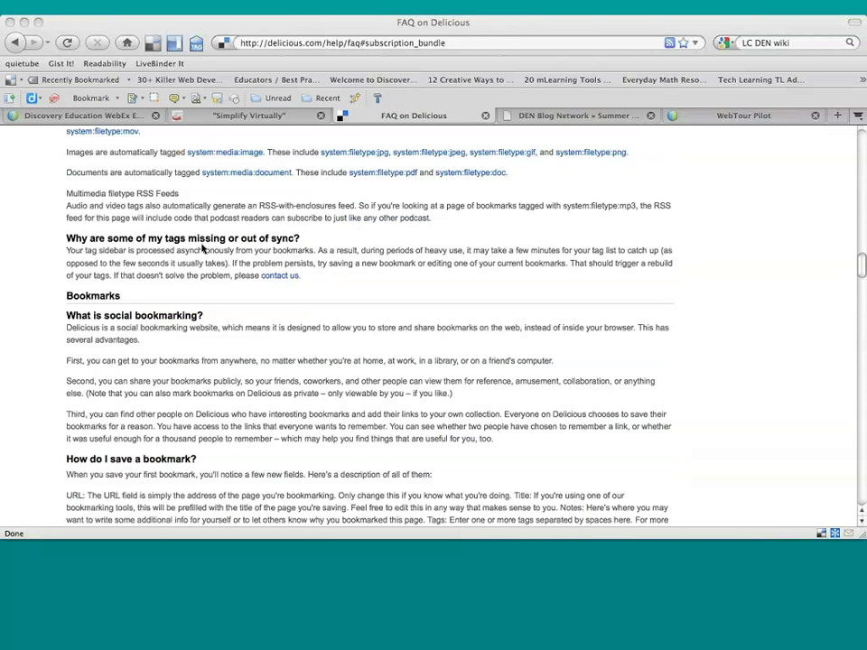
scroll(202, 248, "down", 3)
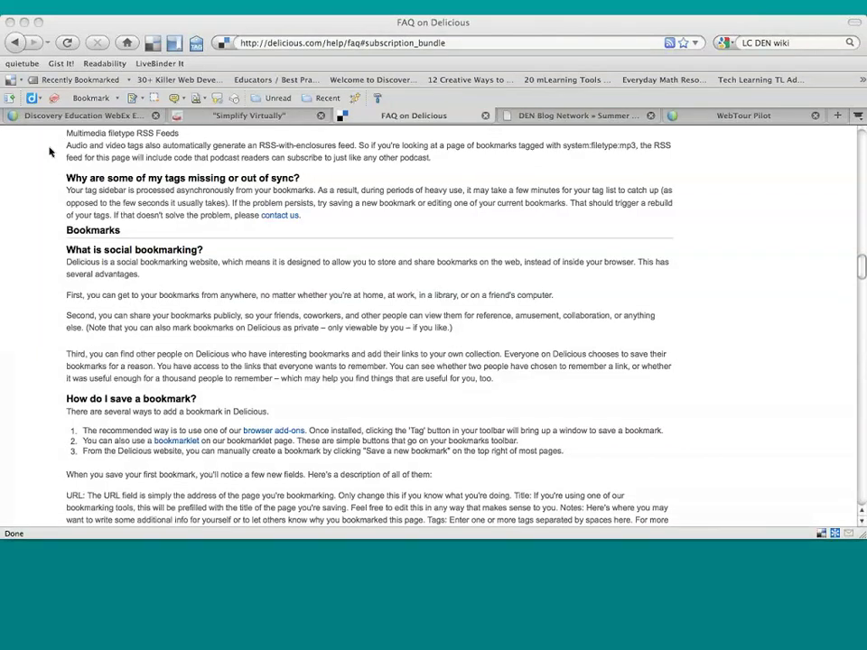
scroll(50, 151, "down", 1)
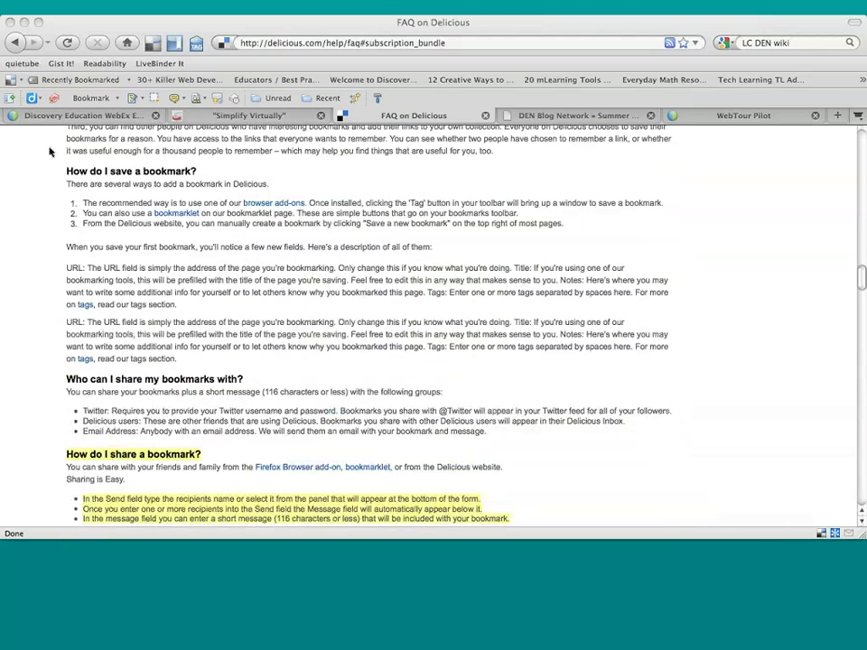
scroll(54, 152, "up", 3)
scroll(81, 152, "up", 1)
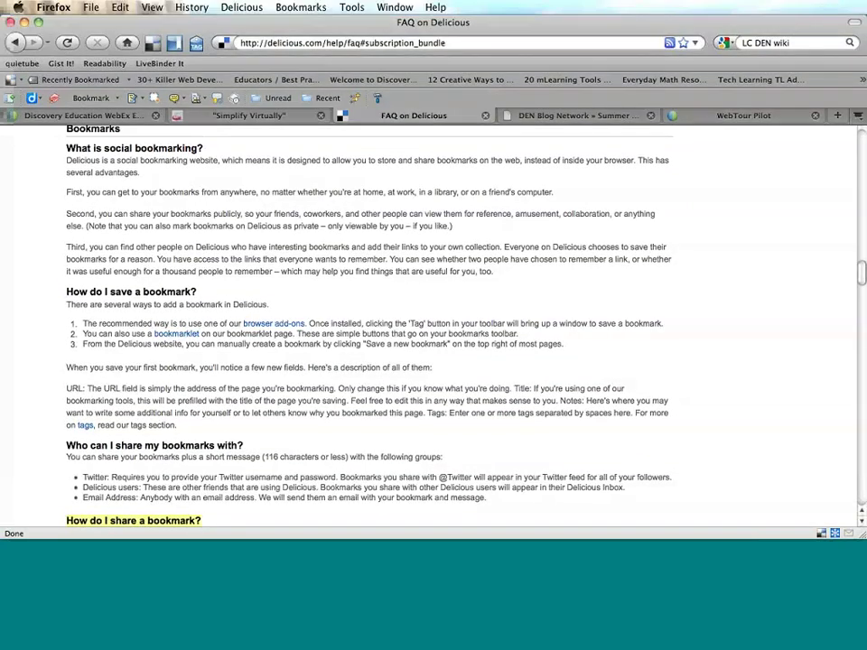
Highlight the FAQ heading "What is social bookmarking?" in green with the Diigo highlighter.
triple_click(83, 150)
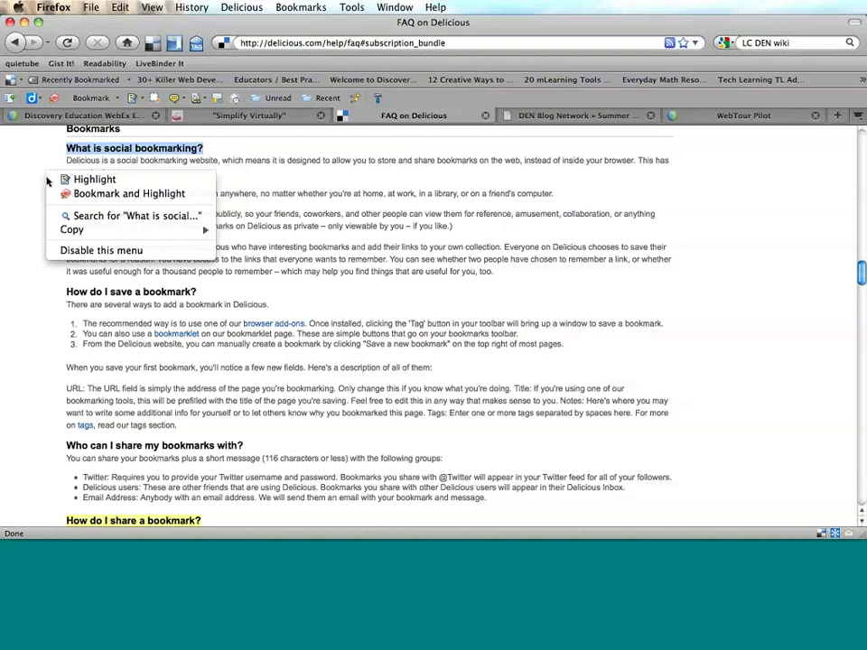
left_click(145, 102)
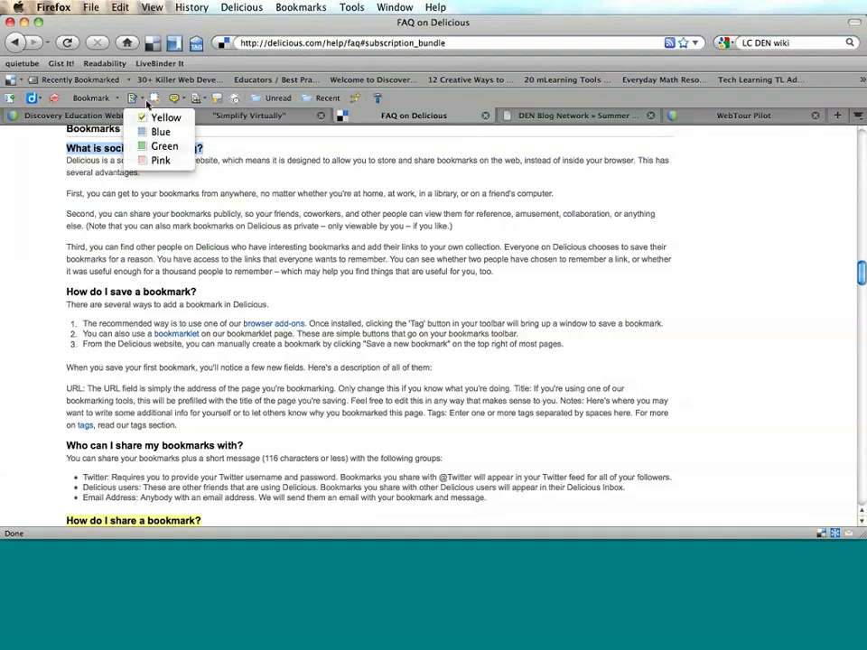
left_click(151, 149)
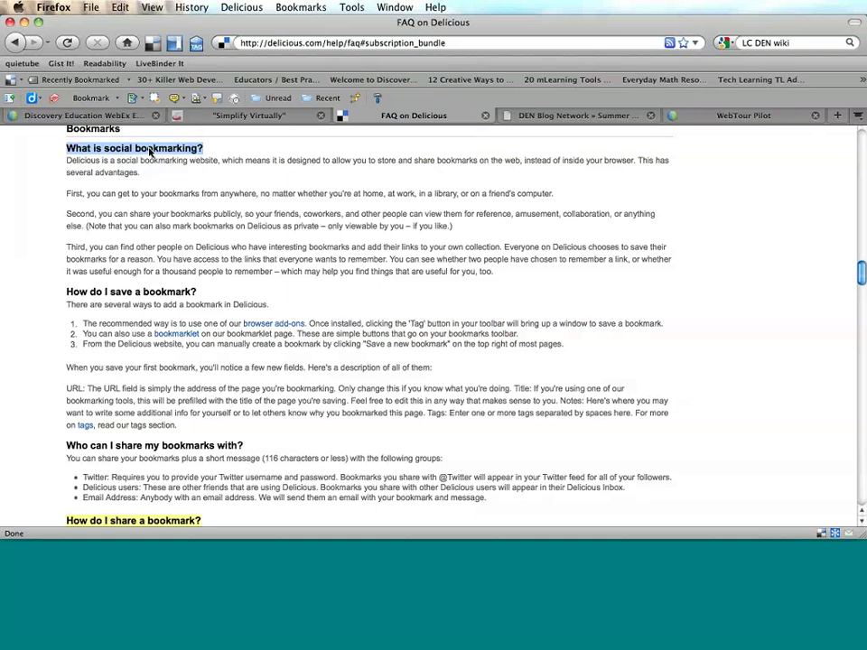
left_click_drag(204, 149, 70, 150)
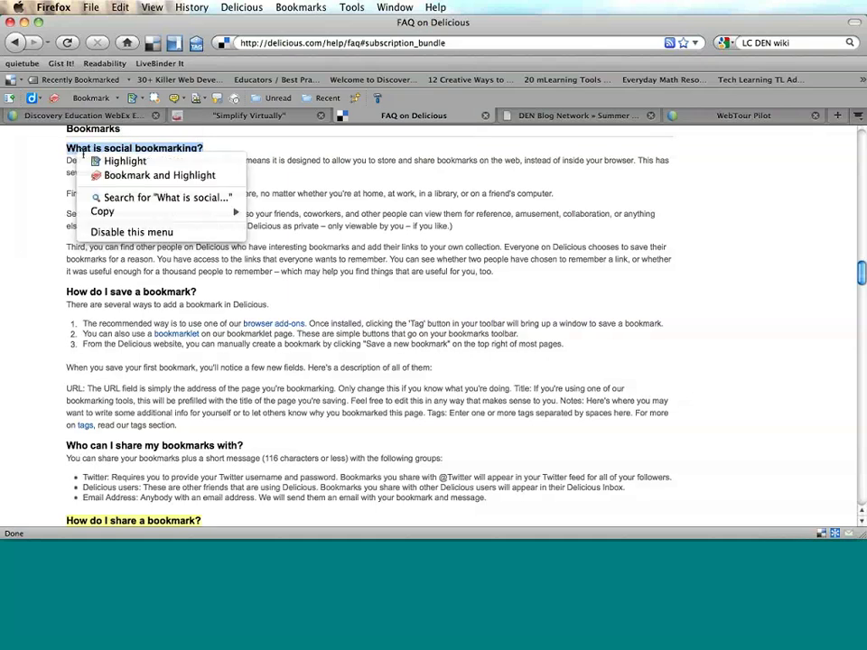
left_click(96, 166)
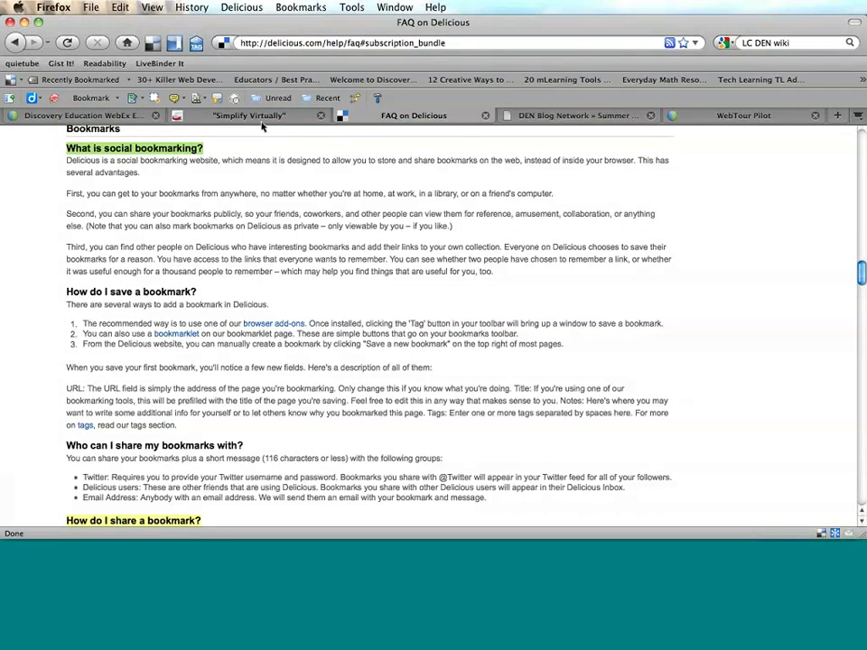
Look through the Summer School 2010 page on the DEN Blog Network, including its weekly session listings.
left_click(584, 122)
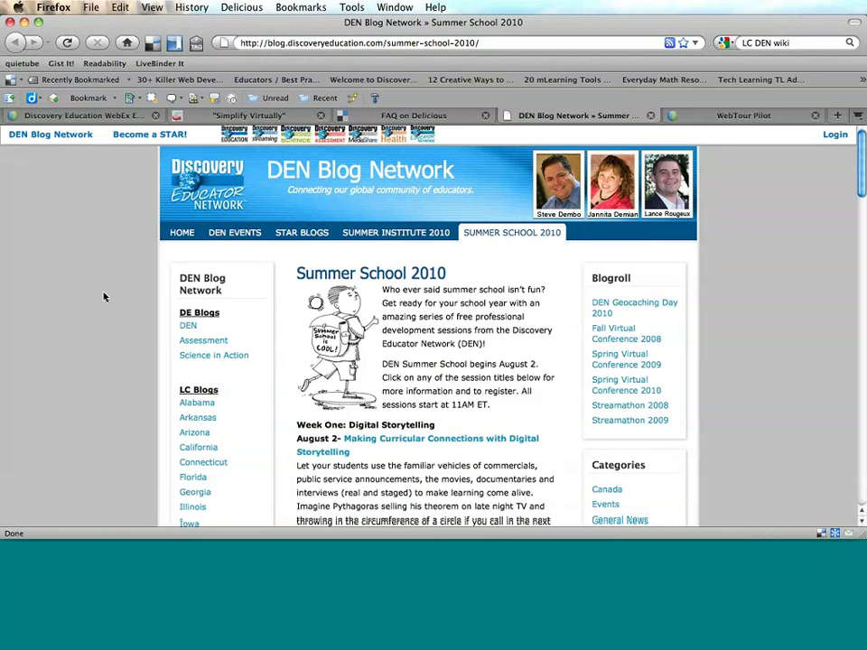
scroll(104, 296, "down", 3)
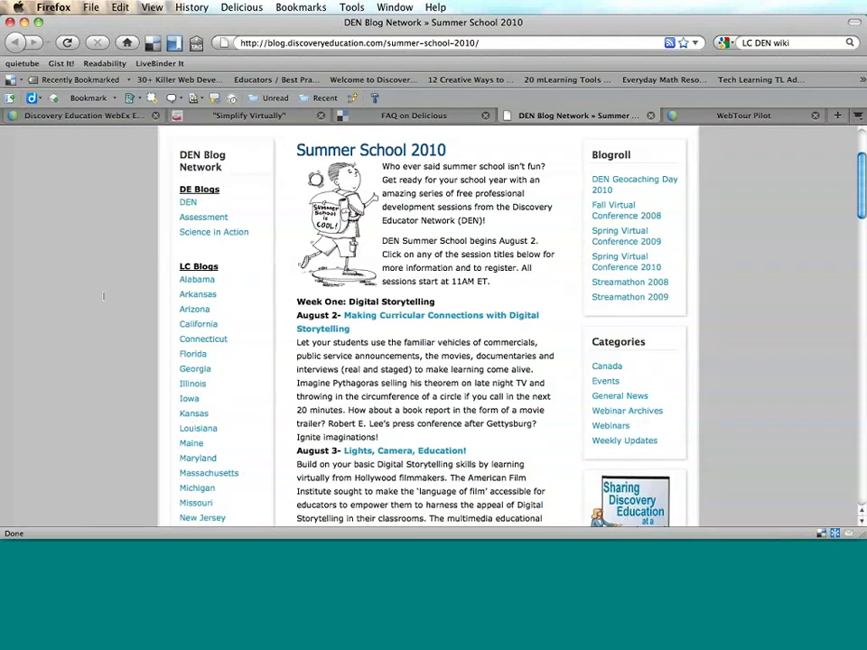
scroll(104, 296, "down", 5)
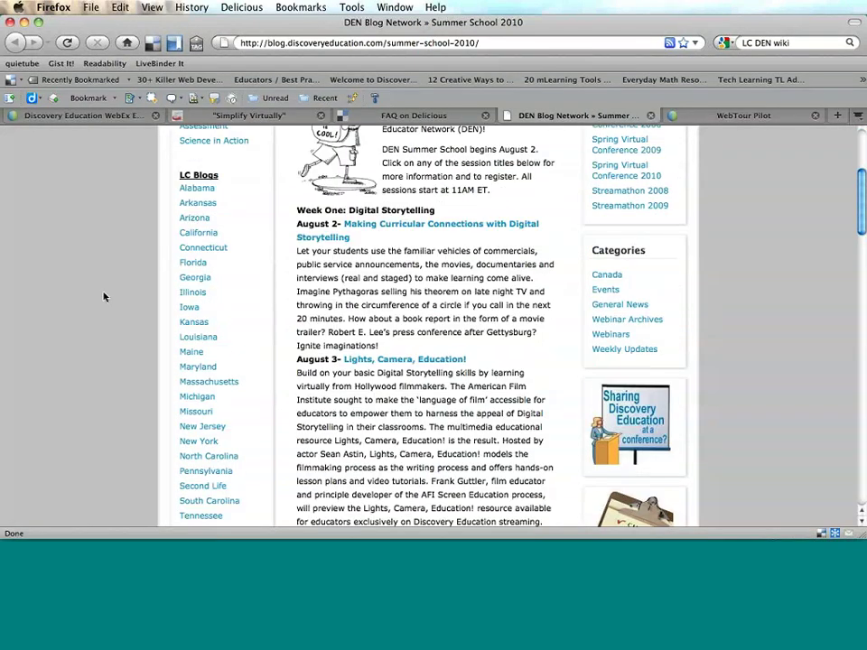
scroll(104, 296, "down", 1)
scroll(104, 296, "down", 3)
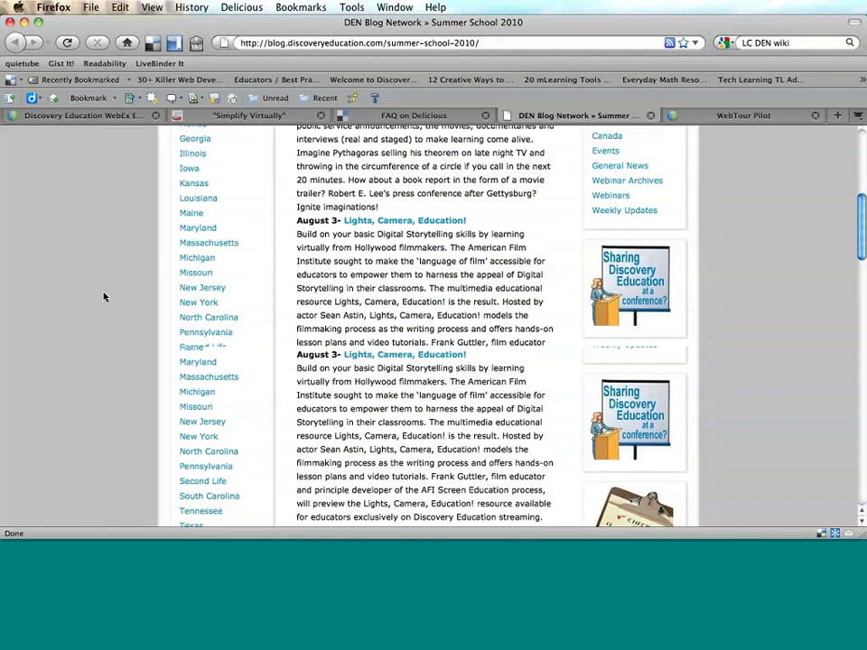
scroll(104, 296, "down", 15)
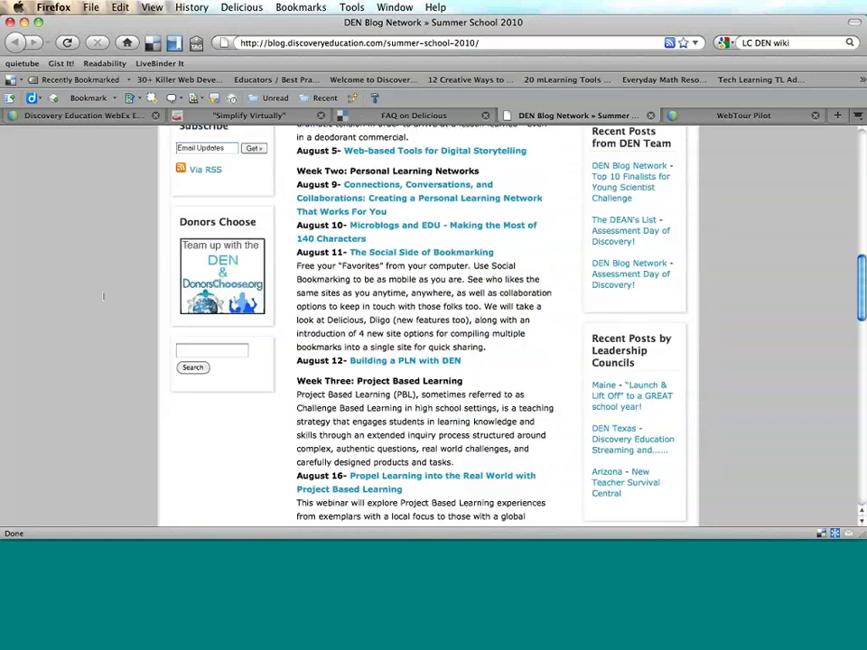
scroll(104, 296, "down", 9)
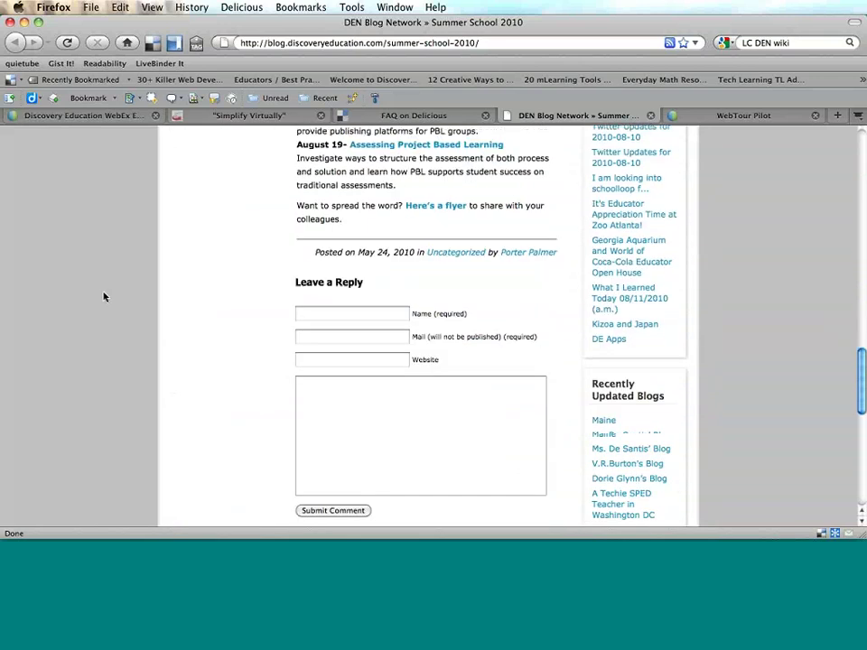
scroll(104, 296, "up", 1)
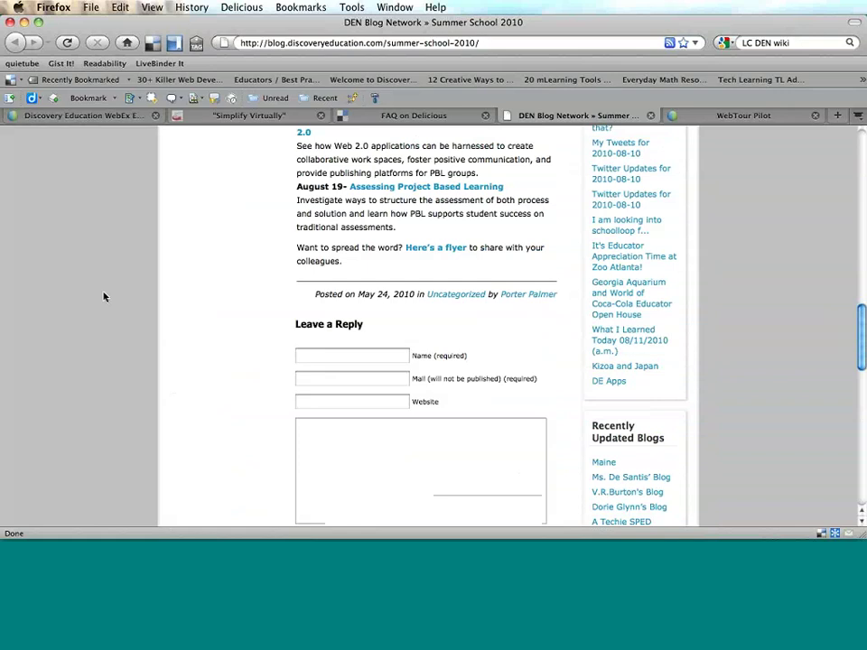
scroll(104, 296, "up", 5)
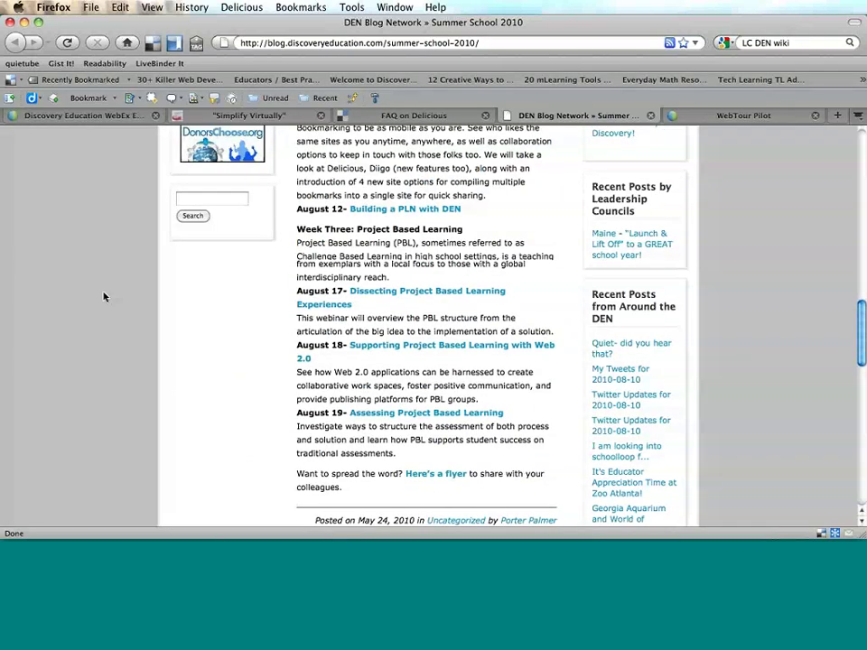
scroll(104, 296, "up", 7)
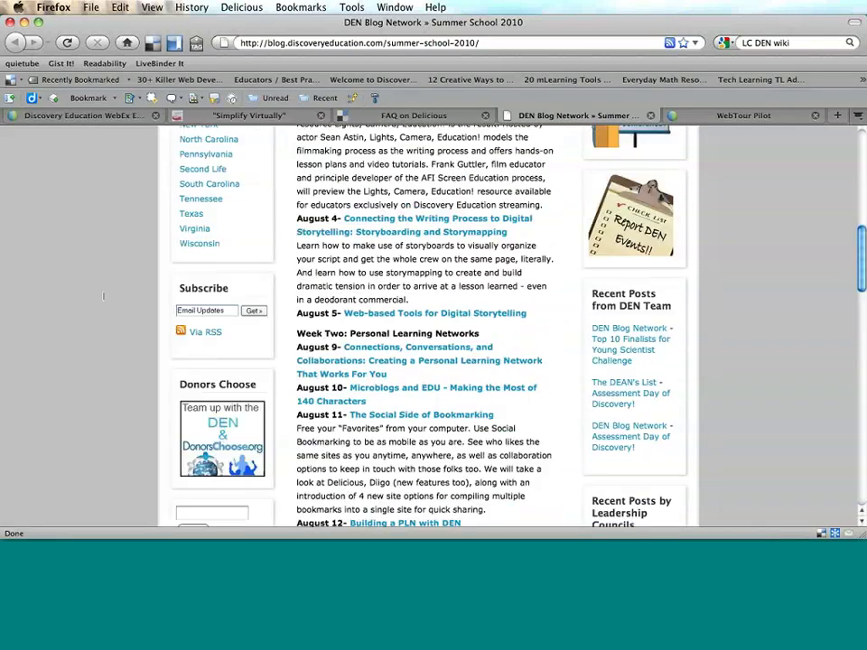
scroll(104, 296, "up", 2)
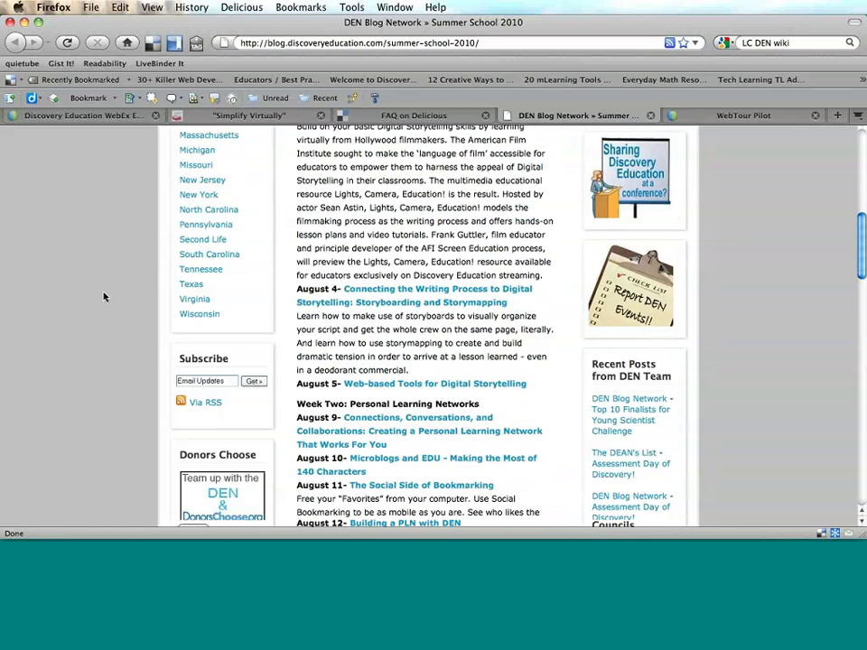
scroll(104, 297, "up", 2)
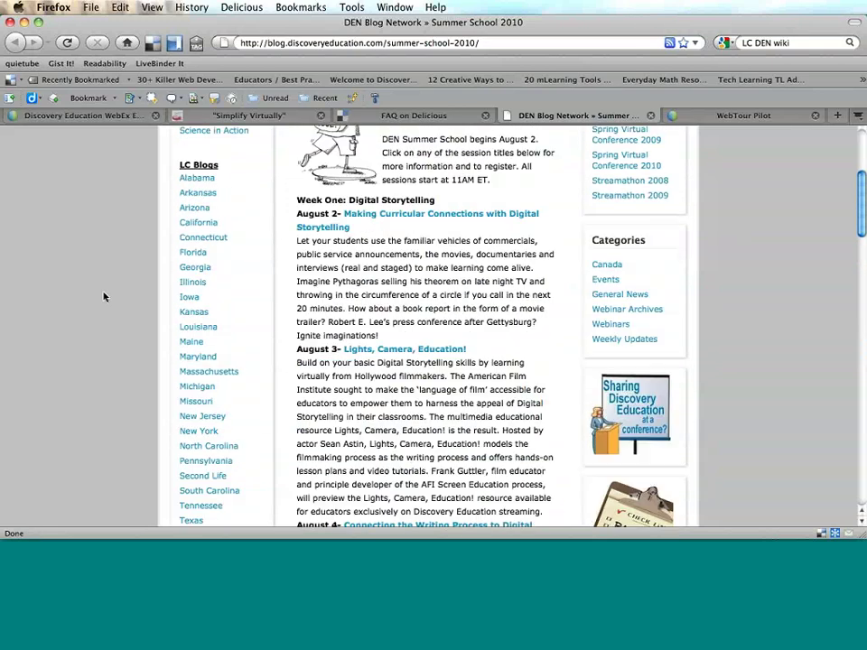
scroll(103, 296, "up", 5)
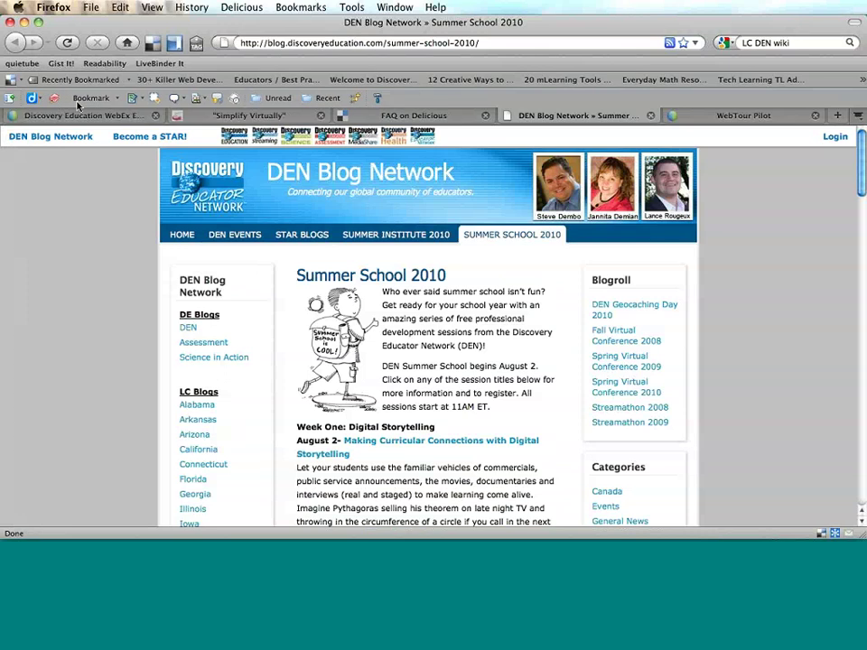
Start a Diigo bookmark for the Summer School 2010 page with the recommended tags blog, den, network and education.
left_click(81, 99)
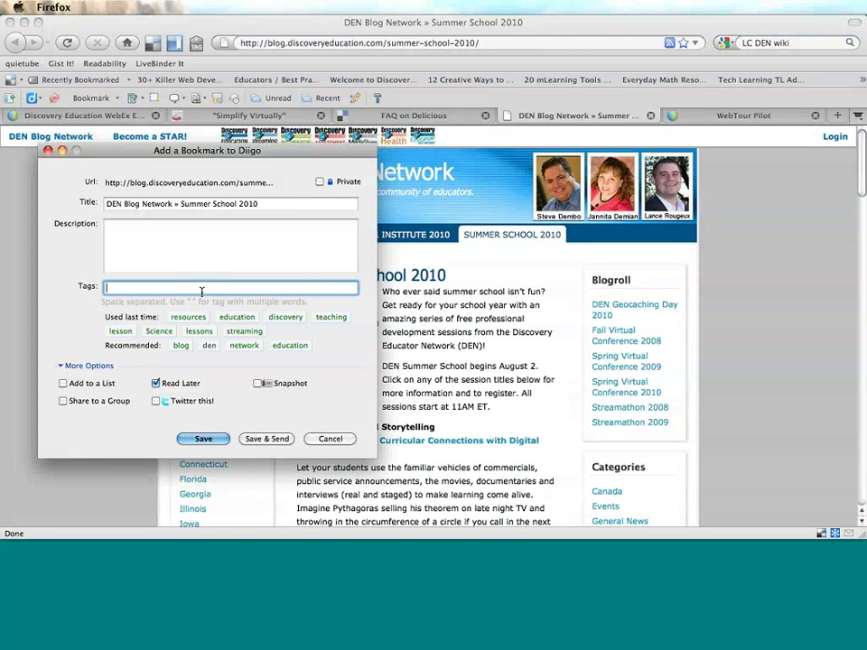
left_click(182, 346)
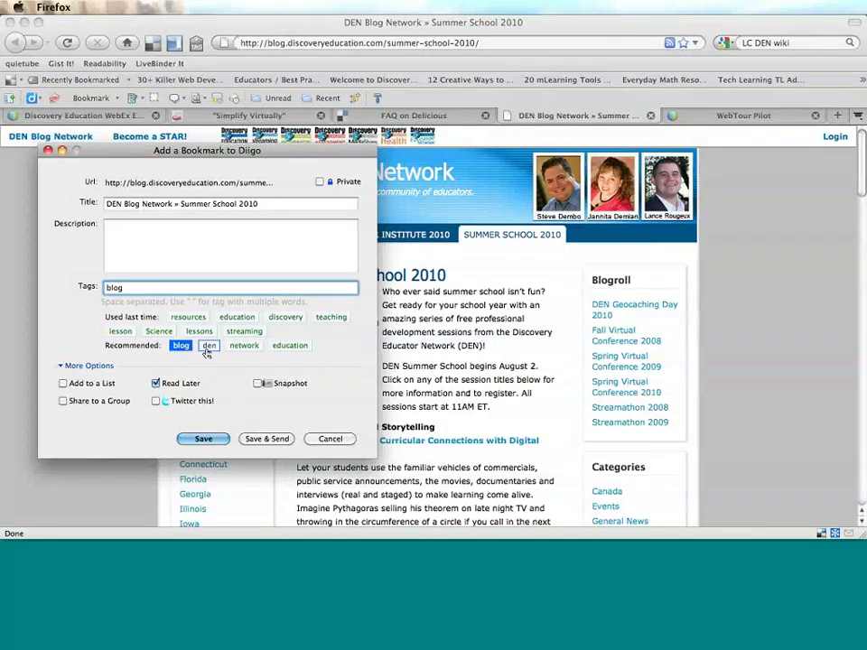
left_click(206, 348)
left_click(238, 347)
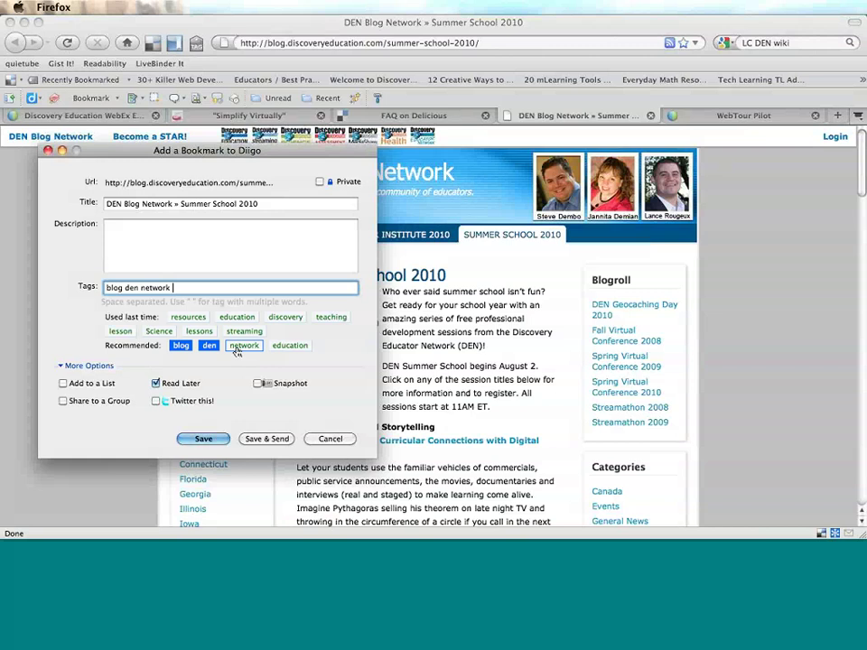
left_click(288, 347)
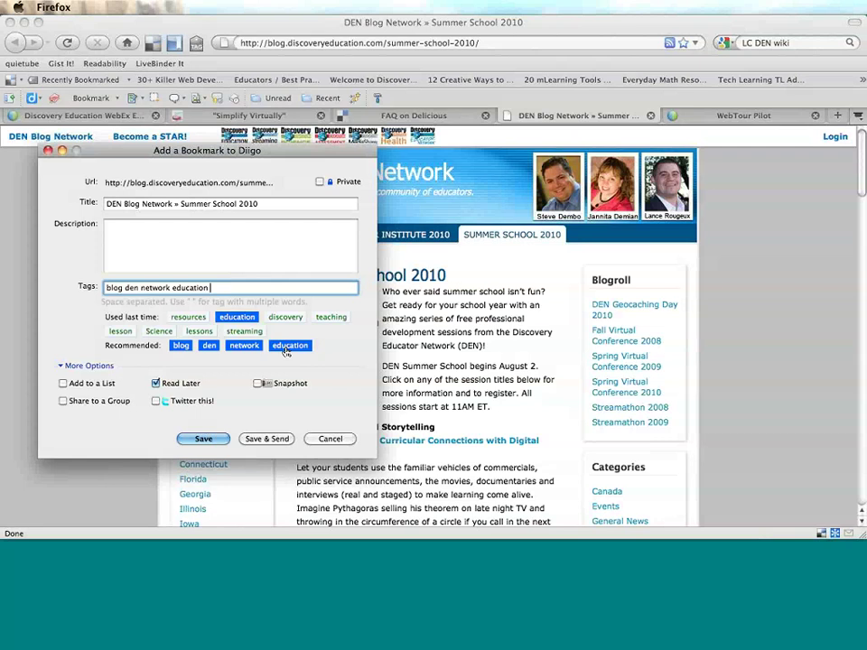
type("social")
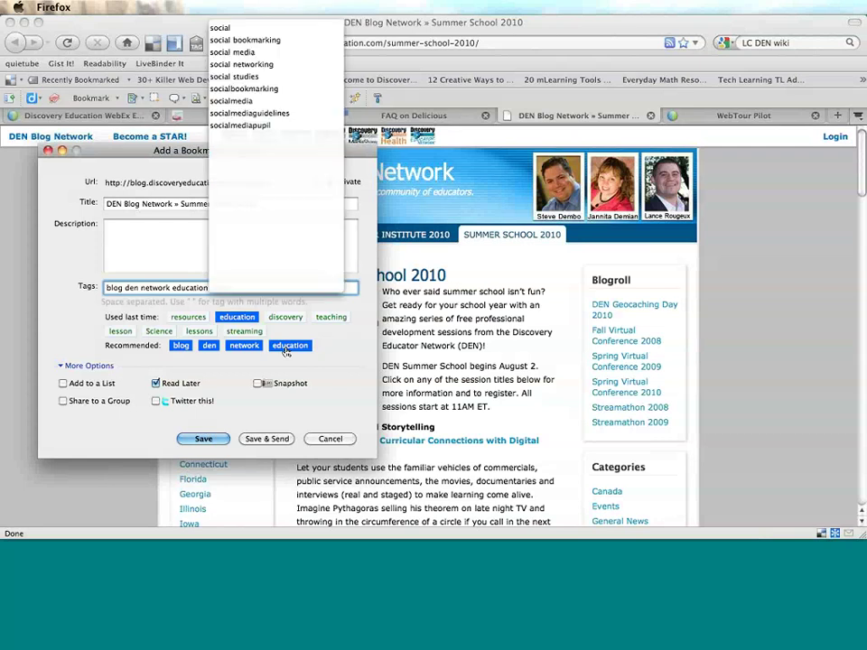
left_click(285, 350)
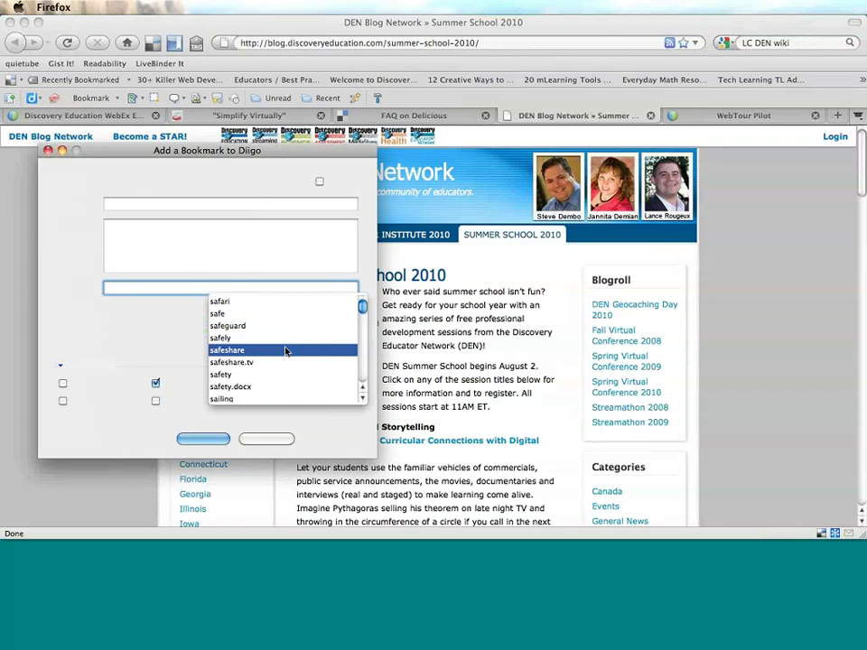
key("BackSpace")
key("BackSpace")
Add the multi-word tag "Back to School Week" in quotation marks and the tag archieve to the bookmark.
type("\"Back to SCho")
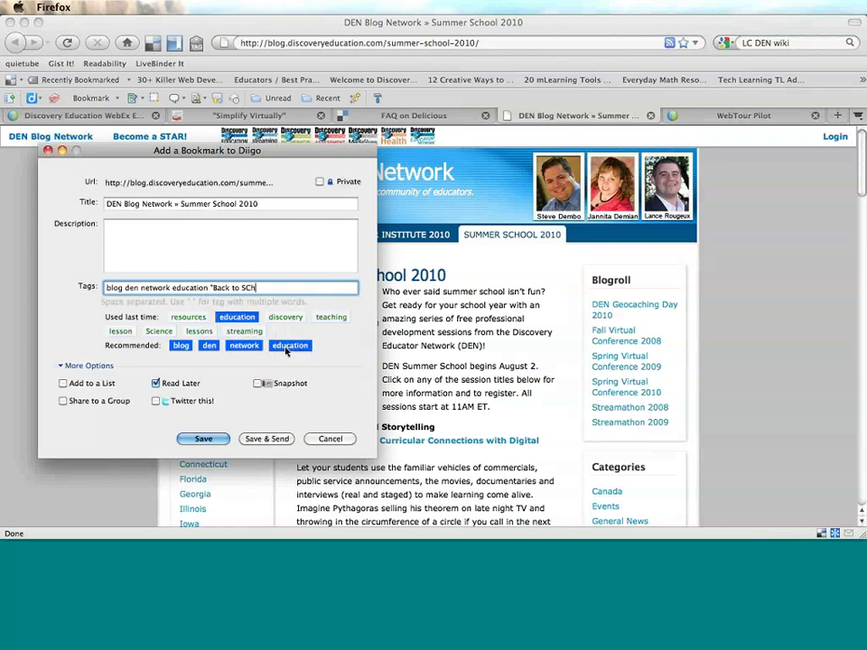
key("BackSpace")
key("BackSpace")
key("BackSpace")
type("chool")
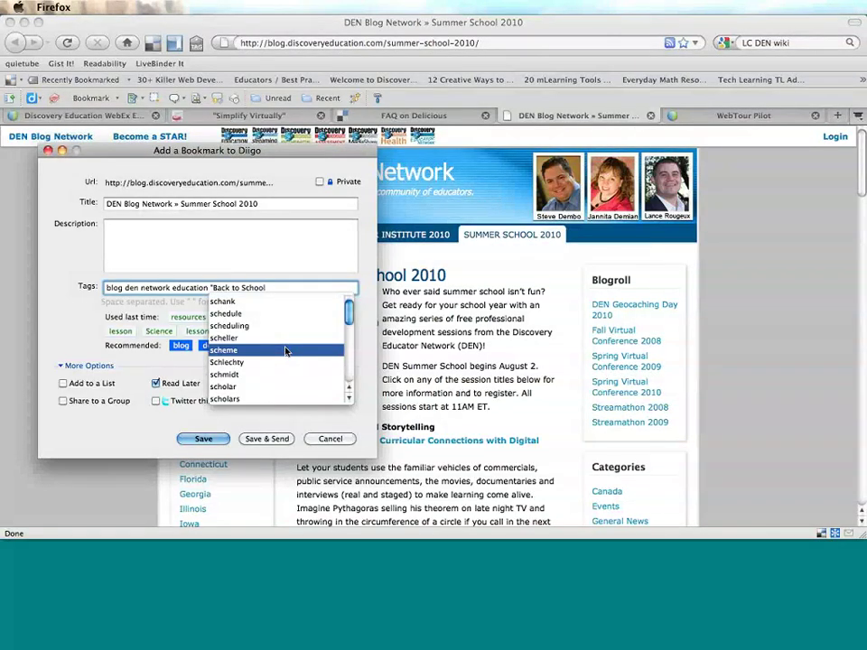
type(" Week\"")
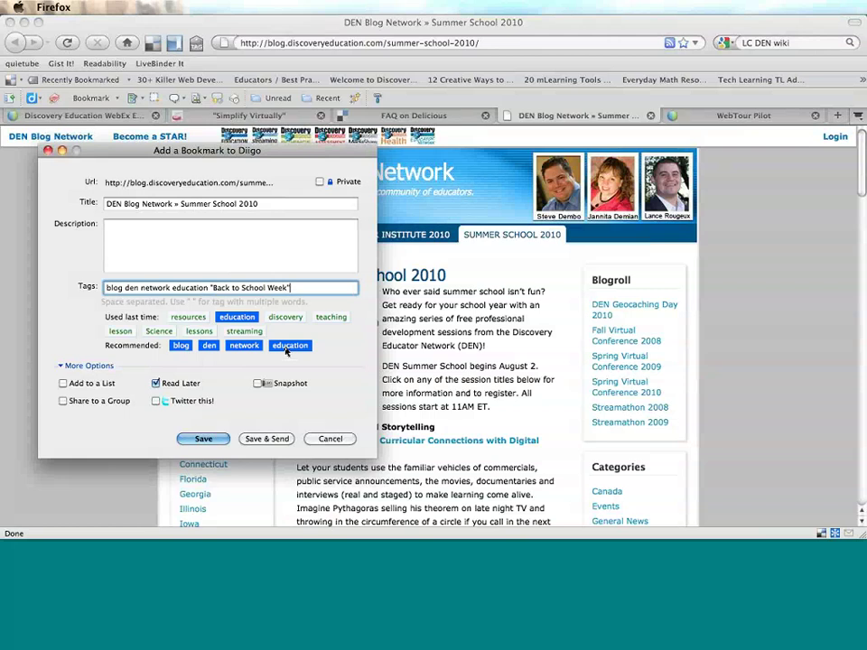
type(" archieve")
Set the bookmark to be added to a list, review the available lists and keep Tech Imple mentation selected.
left_click(88, 387)
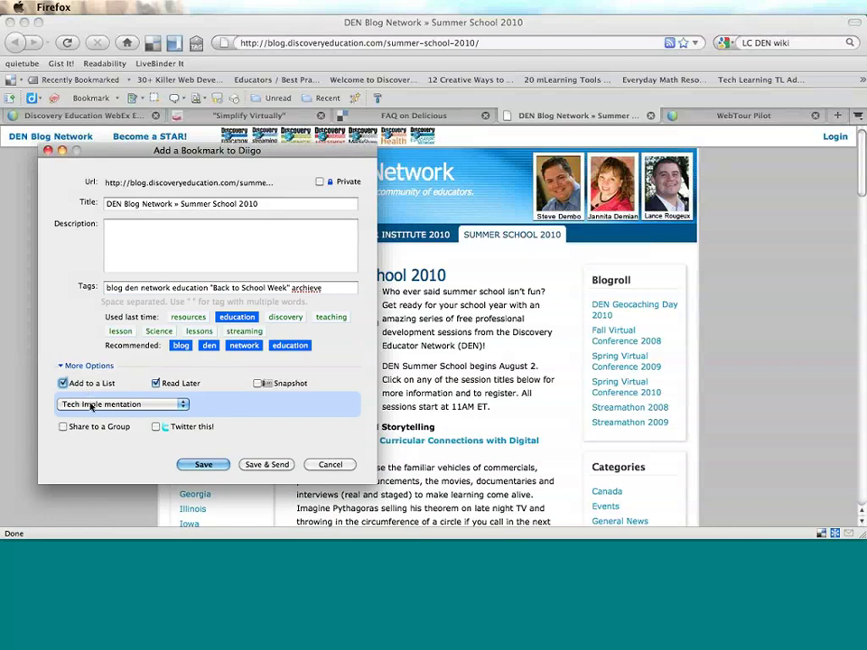
left_click(91, 405)
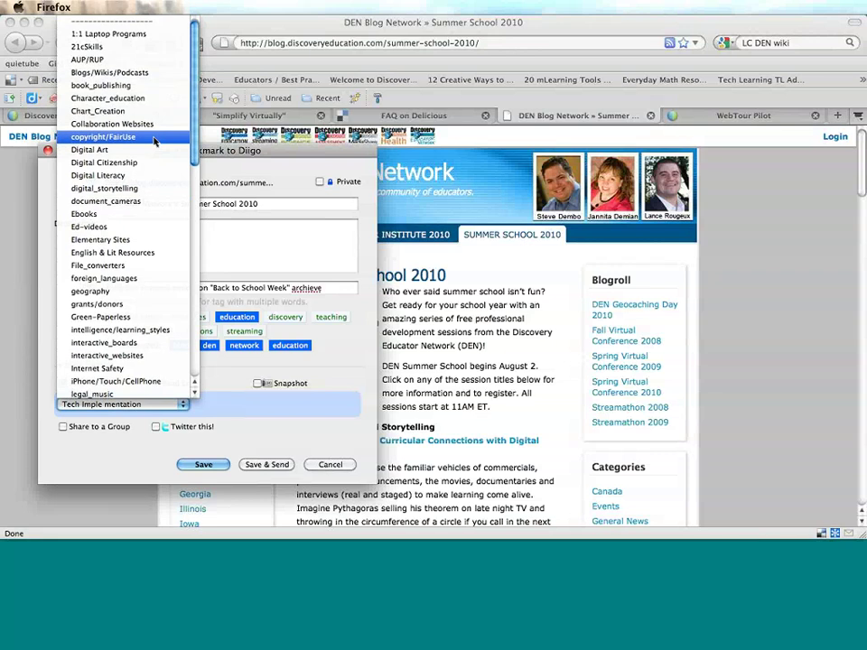
scroll(154, 142, "down", 2)
scroll(155, 142, "down", 5)
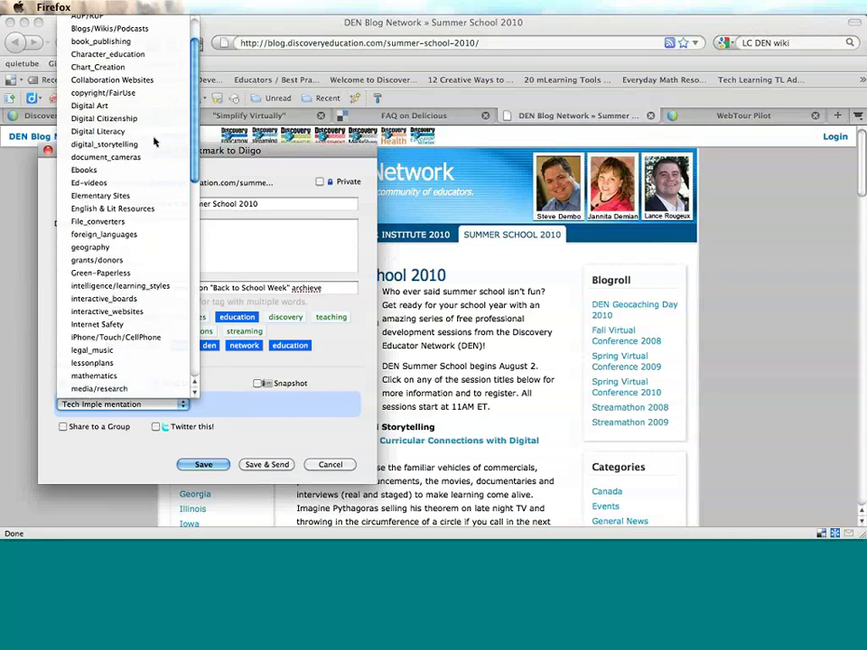
scroll(152, 156, "down", 5)
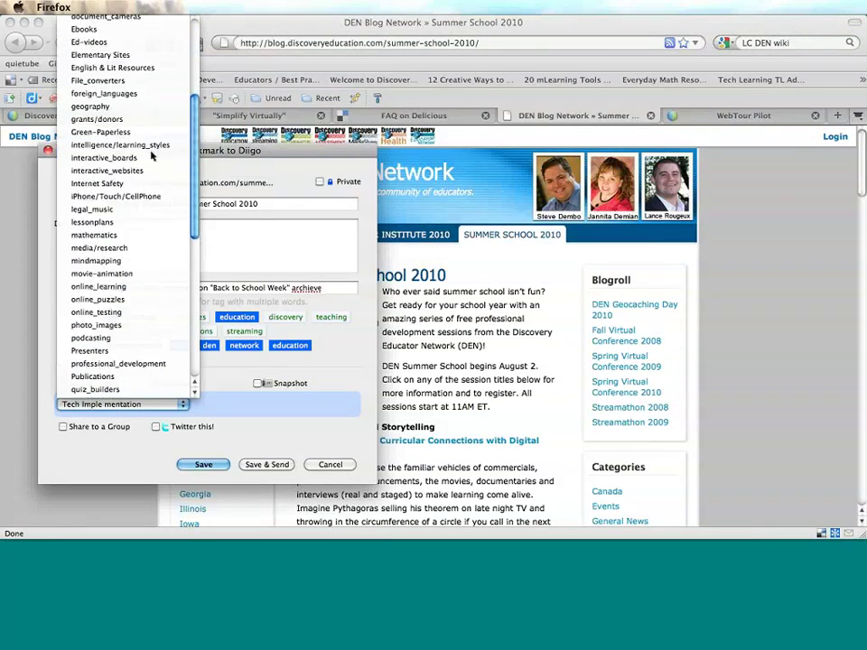
scroll(152, 156, "down", 15)
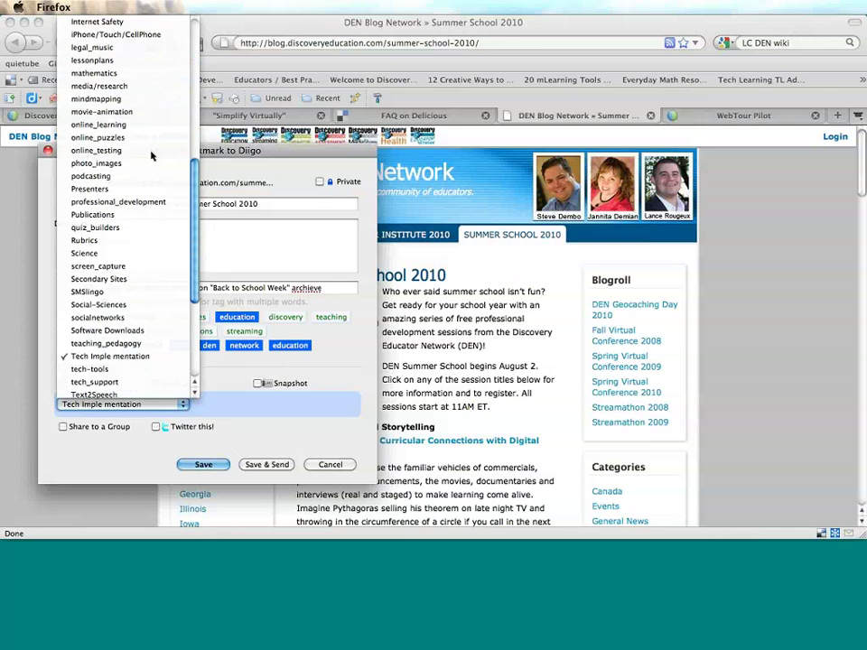
left_click(138, 279)
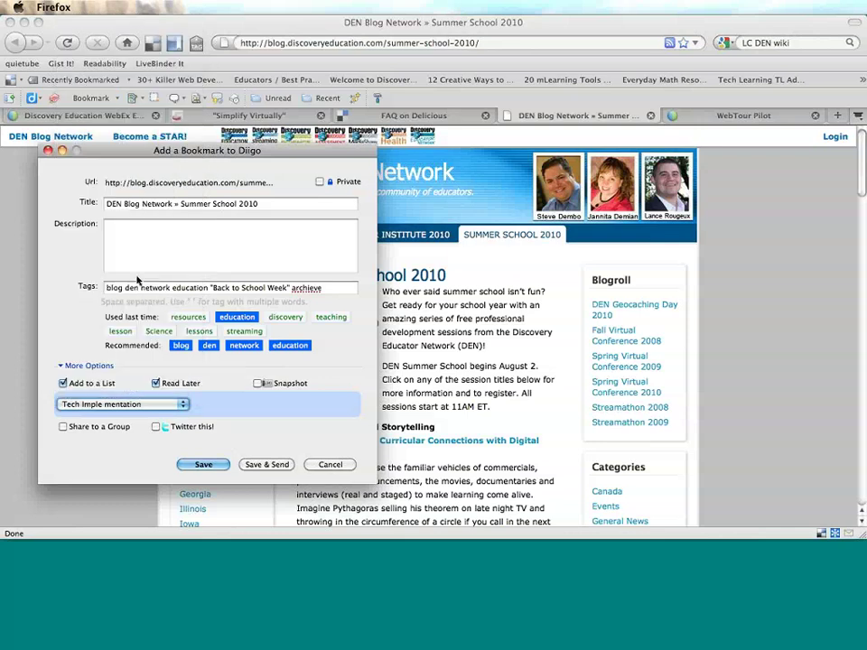
Set the bookmark to be shared to a group and choose Discovery Educator Network as the group.
left_click(104, 430)
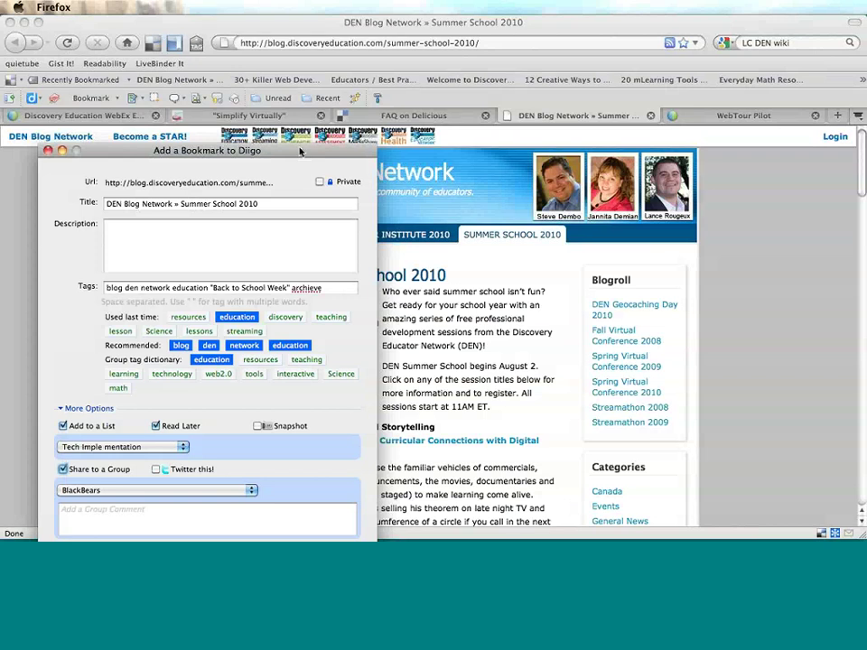
left_click_drag(299, 151, 299, 22)
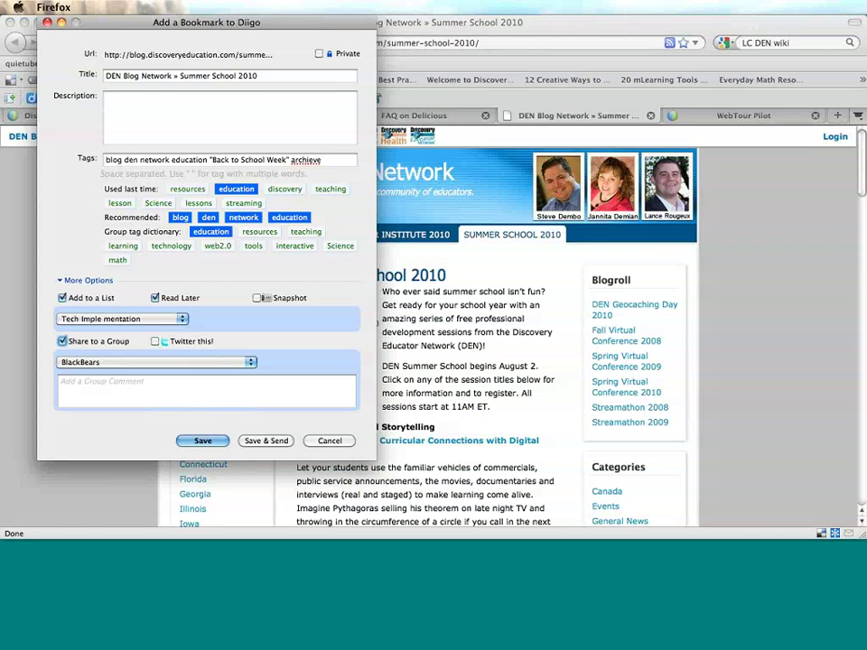
left_click(122, 364)
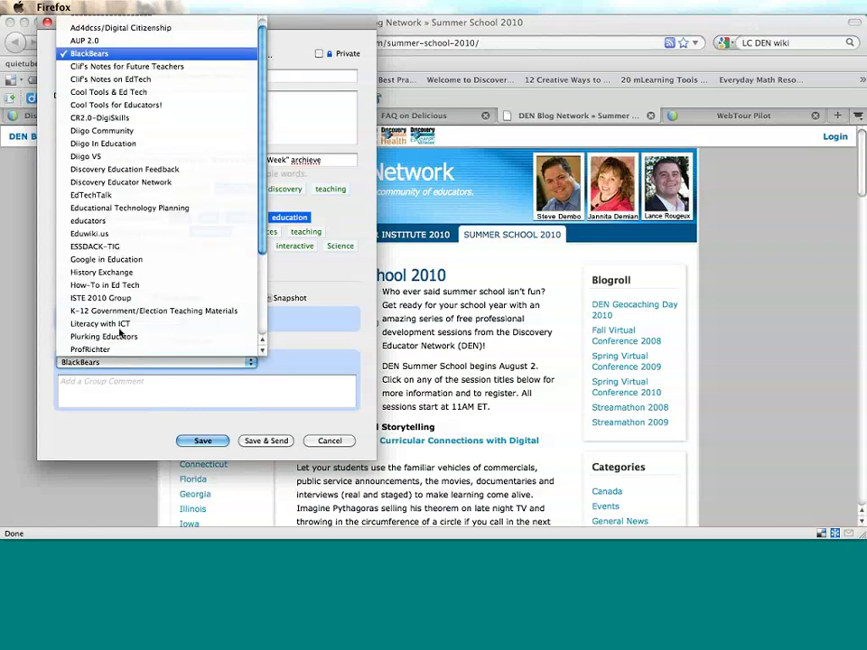
left_click(135, 182)
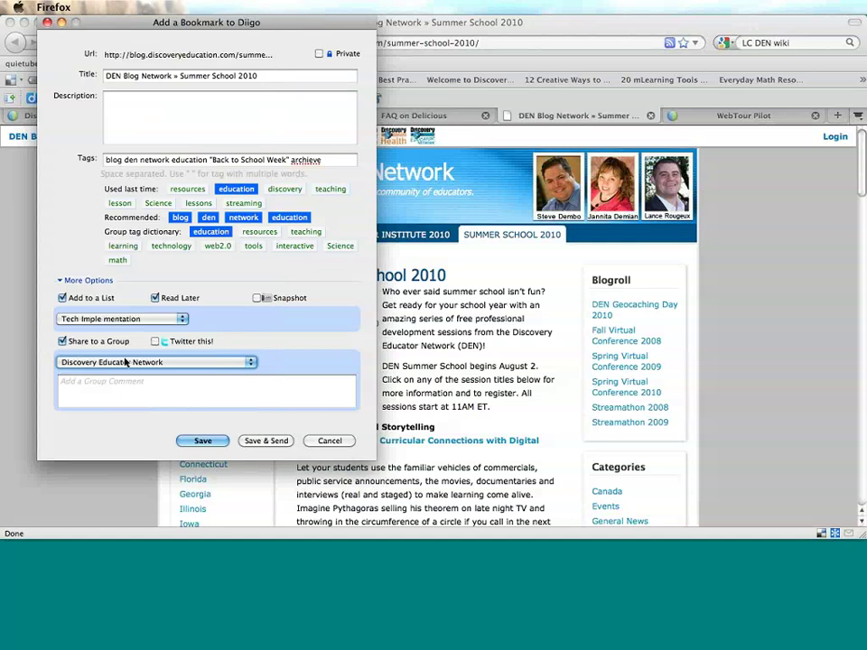
Add the group comment "Please be sure to participate in a Back to School week webinar or catch those missed via the archives." and save the bookmark.
left_click(130, 393)
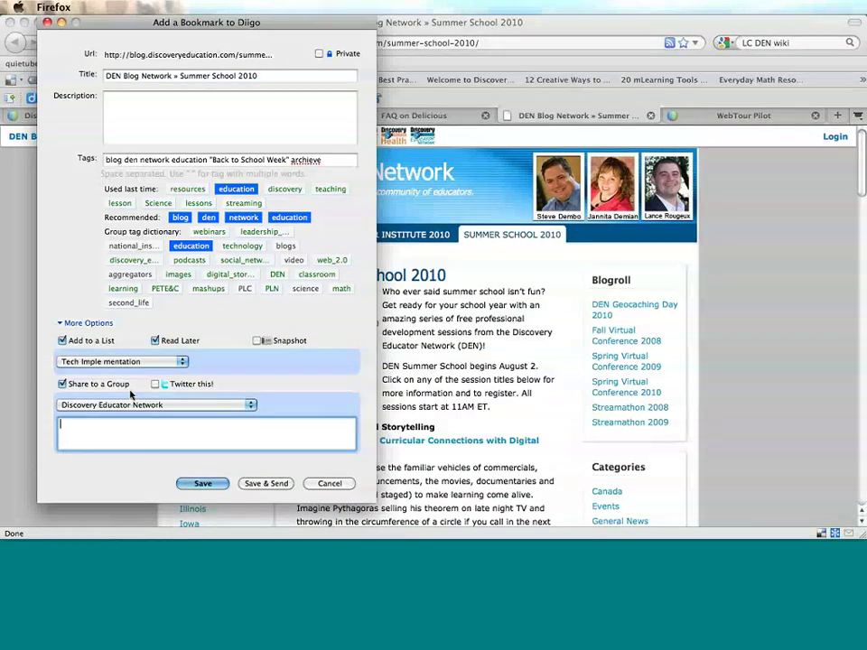
type("Please be sure to participate ")
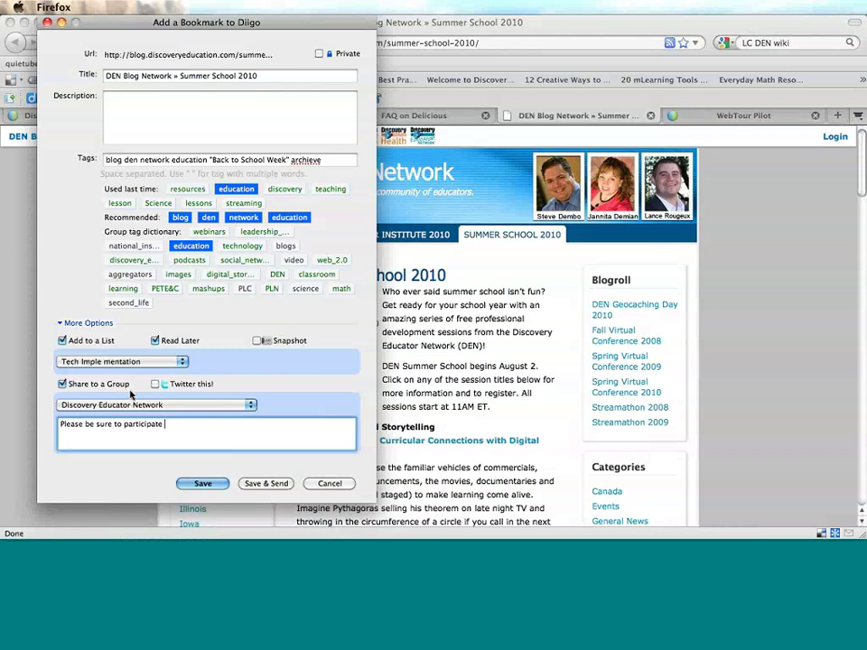
type("in a Back to School week webinar ")
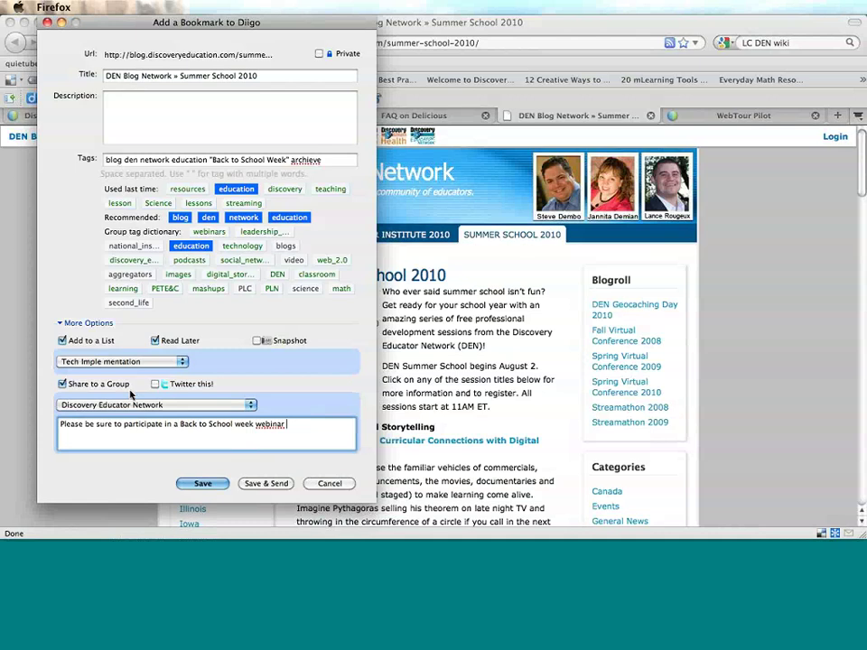
type("or catch those missed via t")
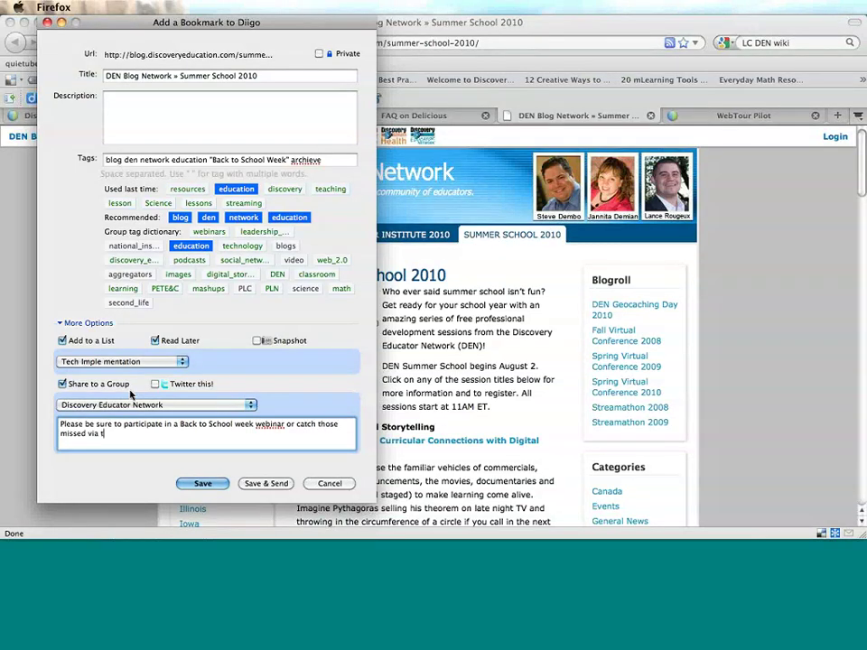
type("he archieves.")
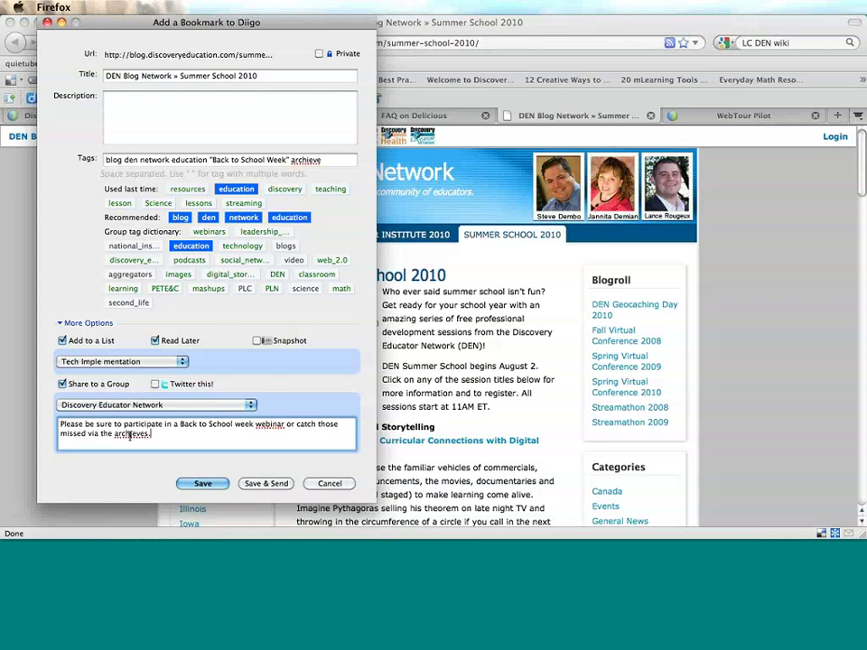
right_click(131, 434)
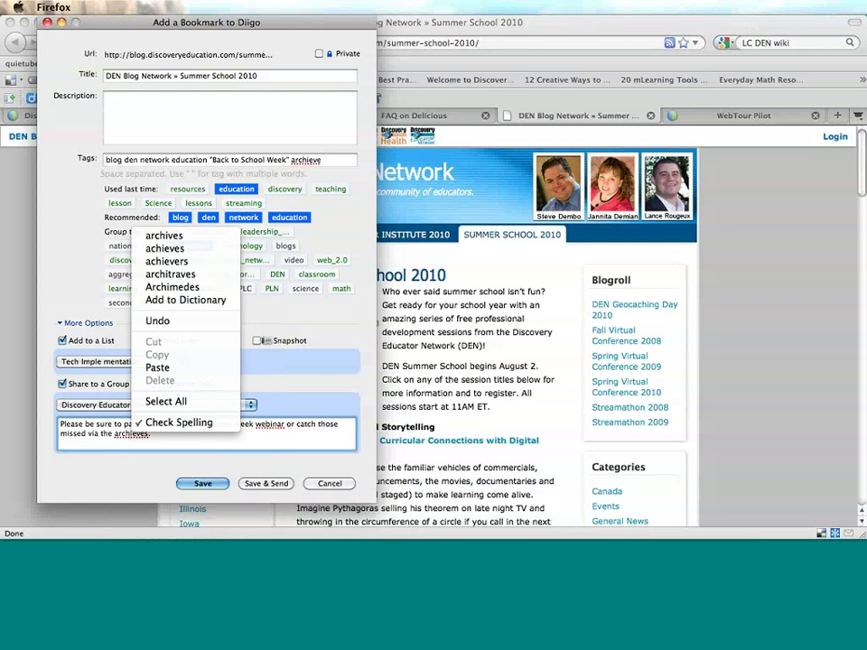
left_click(158, 177)
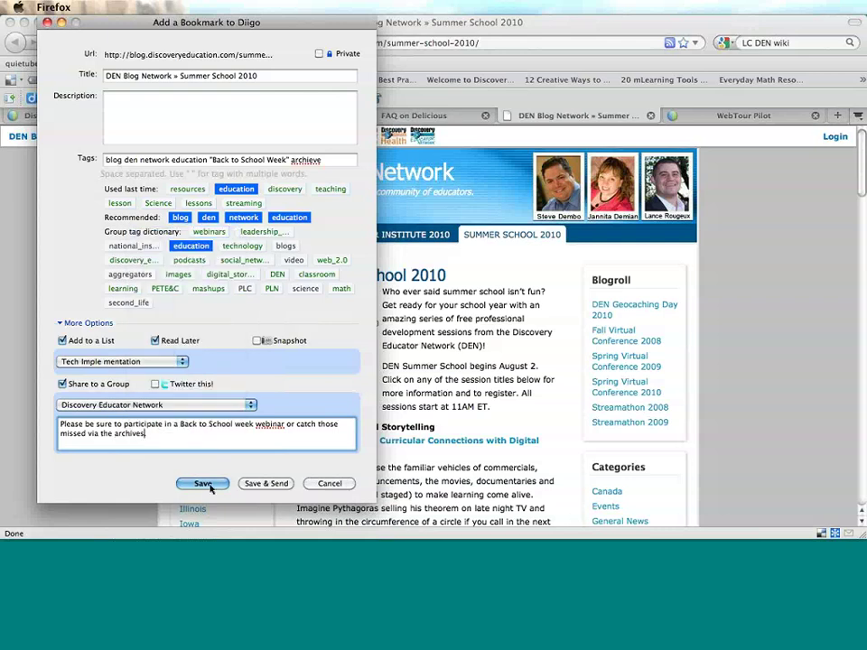
left_click(208, 486)
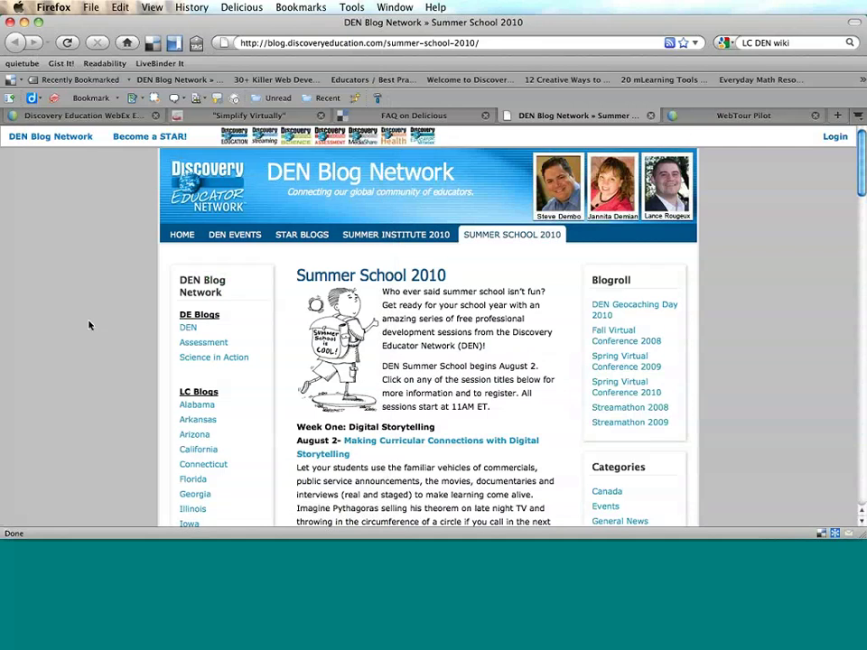
Reopen the Summer School 2010 page's Diigo bookmark, share it to the SterlingCollege group as well and save it.
left_click(91, 99)
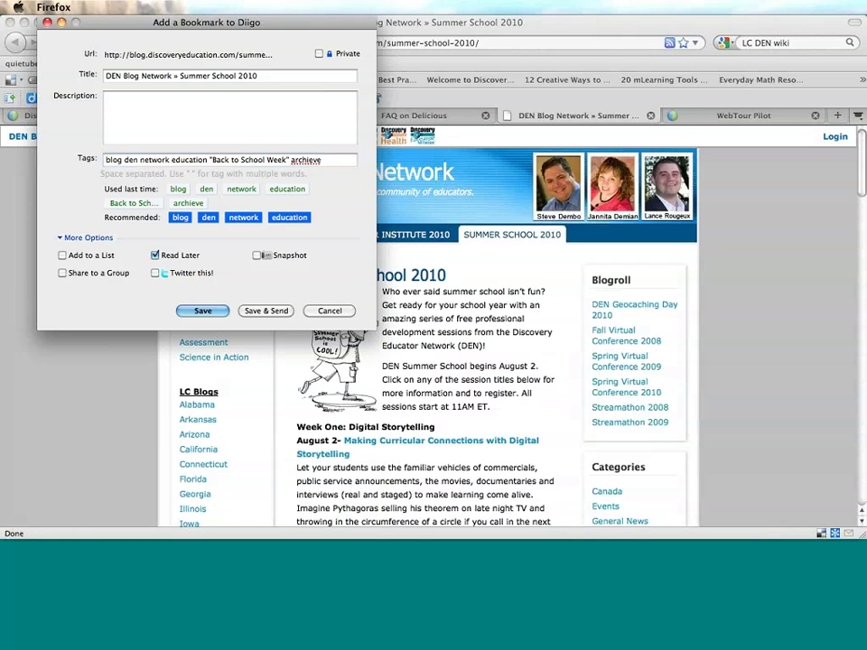
left_click(113, 274)
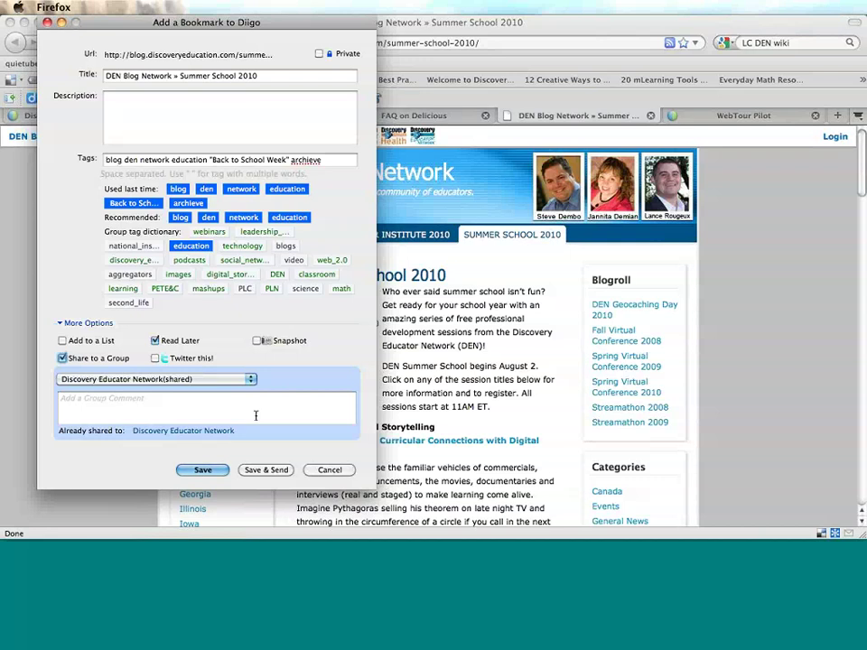
left_click(246, 379)
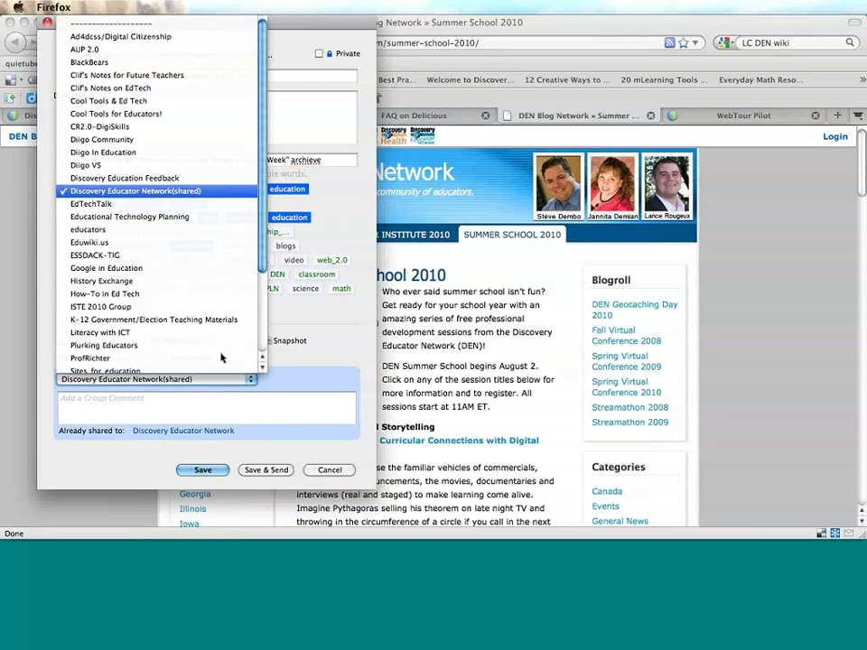
scroll(222, 357, "down", 3)
left_click(117, 276)
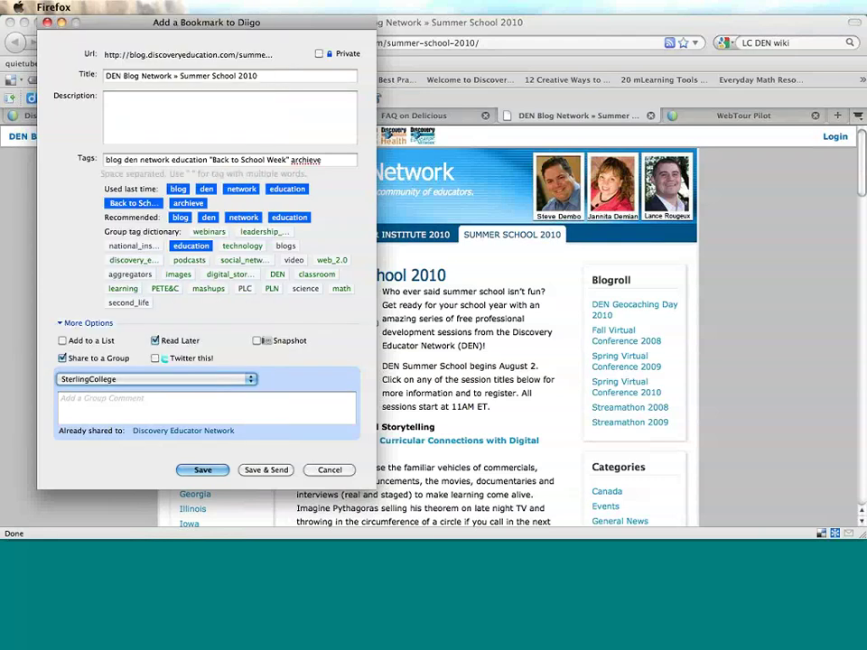
left_click(191, 470)
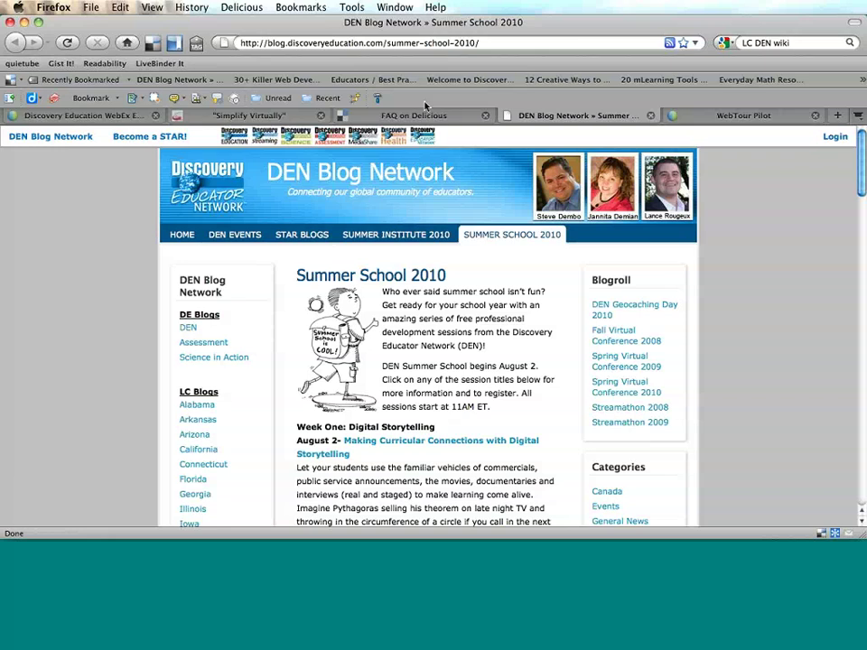
Capture the first portrait photo in the page banner, about 94 x 120 pixels, and save it to the Diigo library.
left_click(155, 98)
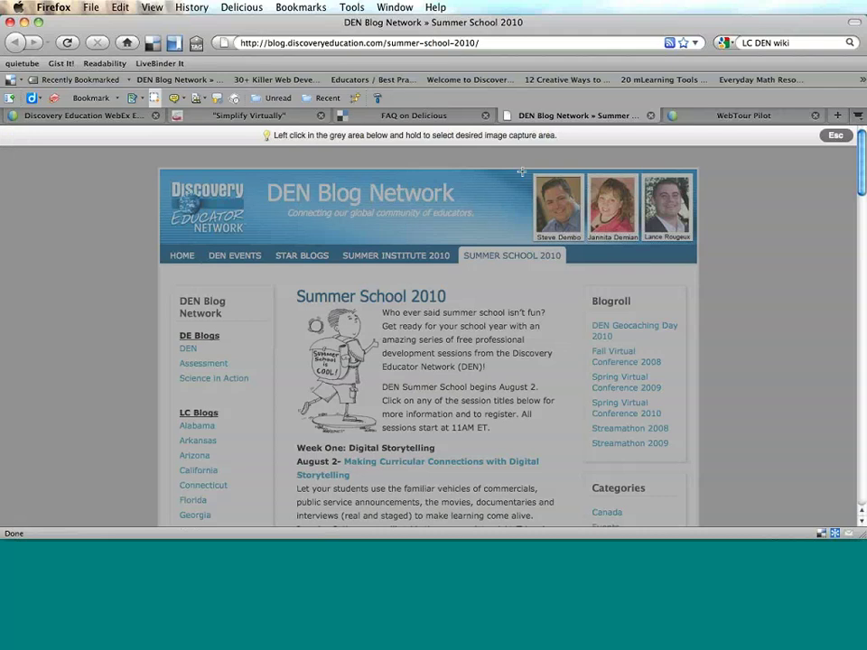
mouse_move(531, 165)
left_mouse_down()
mouse_move(582, 170)
mouse_move(590, 250)
left_mouse_up()
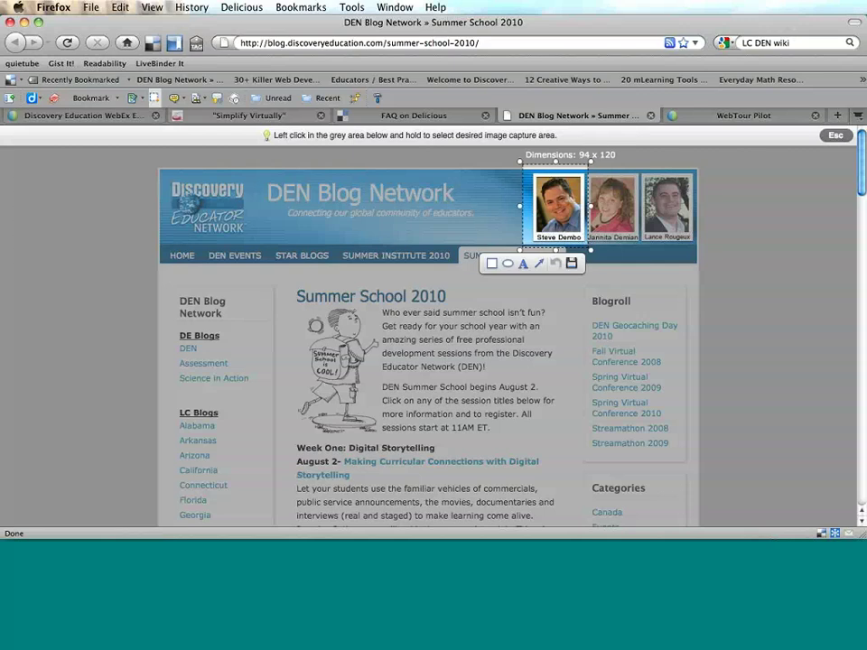
left_click(570, 263)
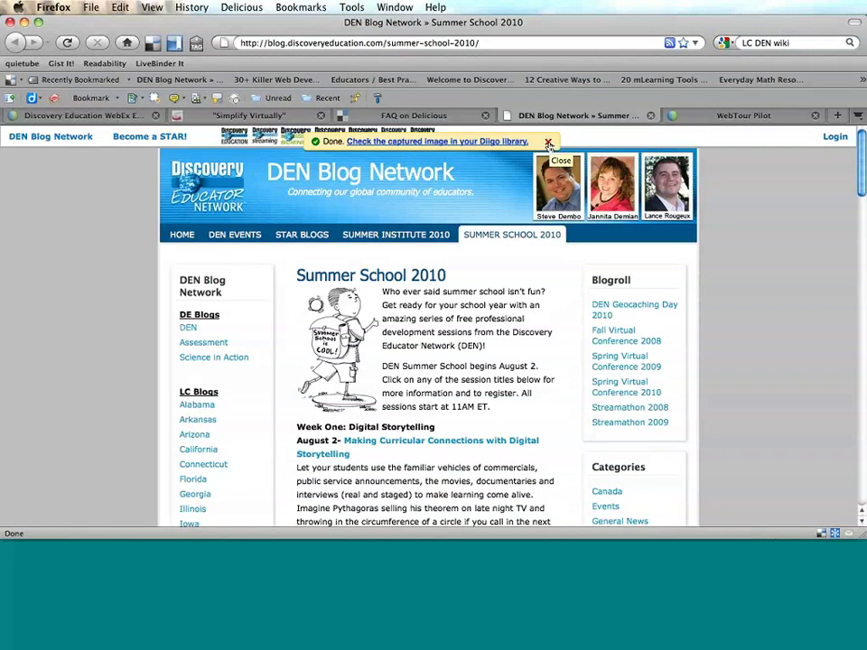
left_click(548, 143)
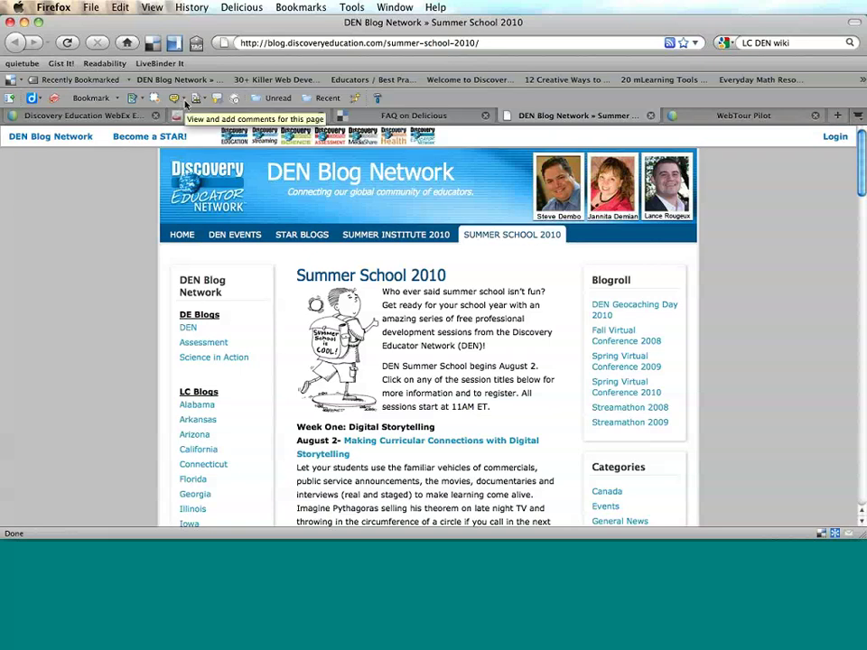
left_click(185, 101)
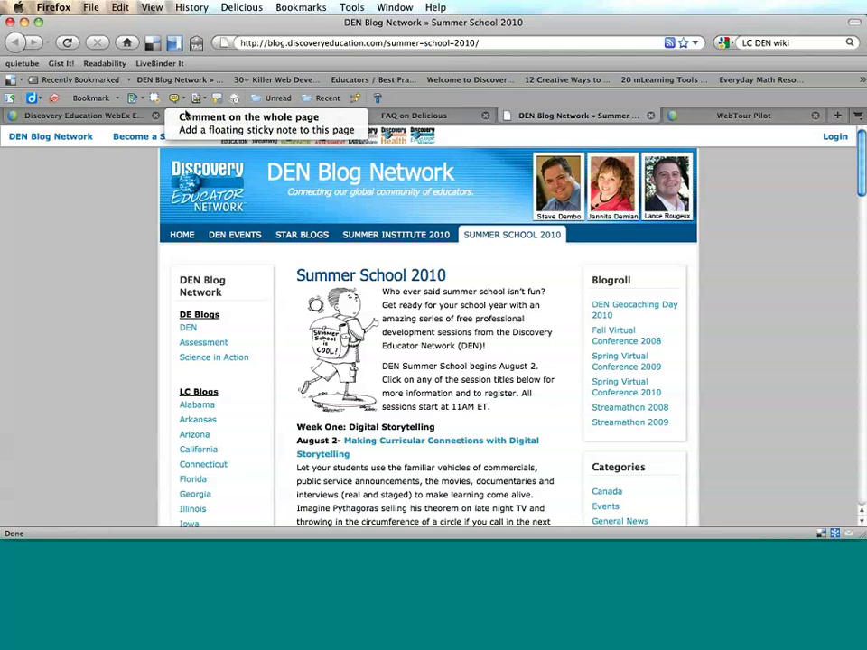
left_click(189, 130)
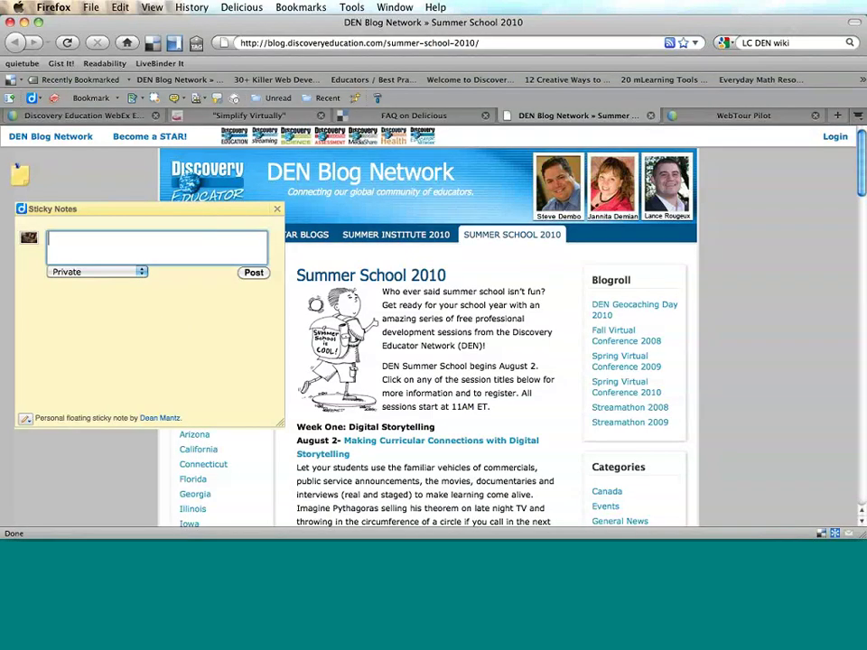
left_click(49, 191)
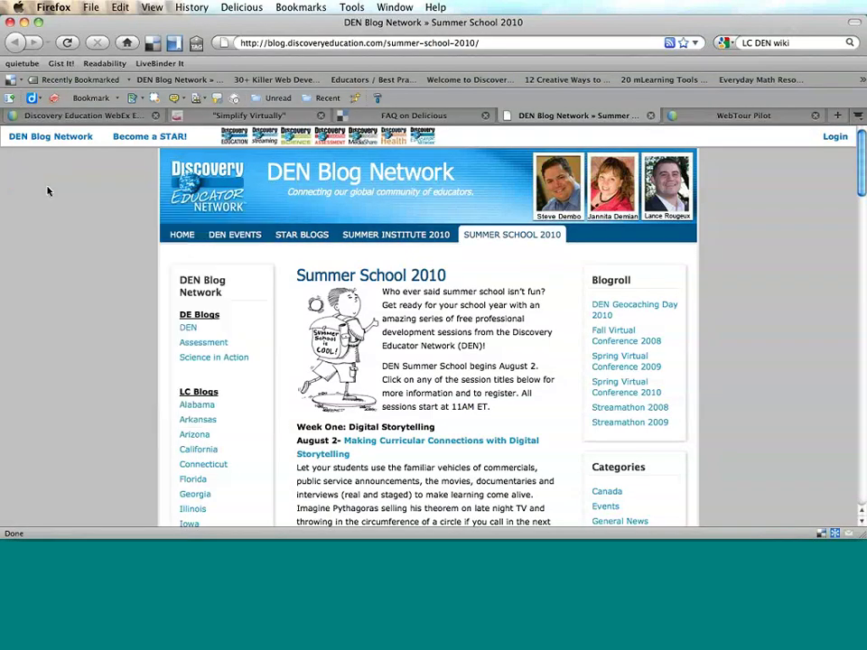
Add a floating sticky note to the page and share it with the Discovery Educator Network group.
left_click(184, 100)
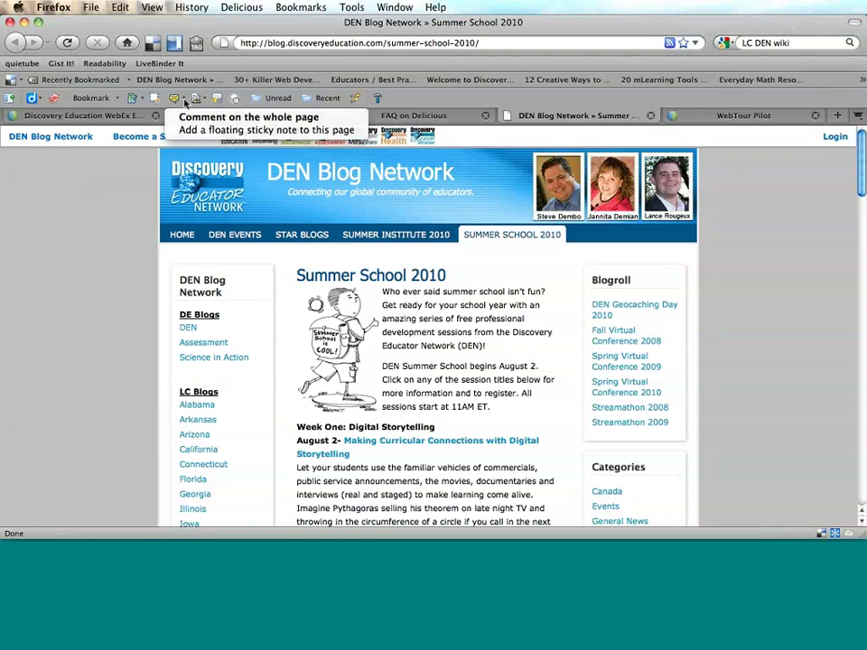
left_click(183, 130)
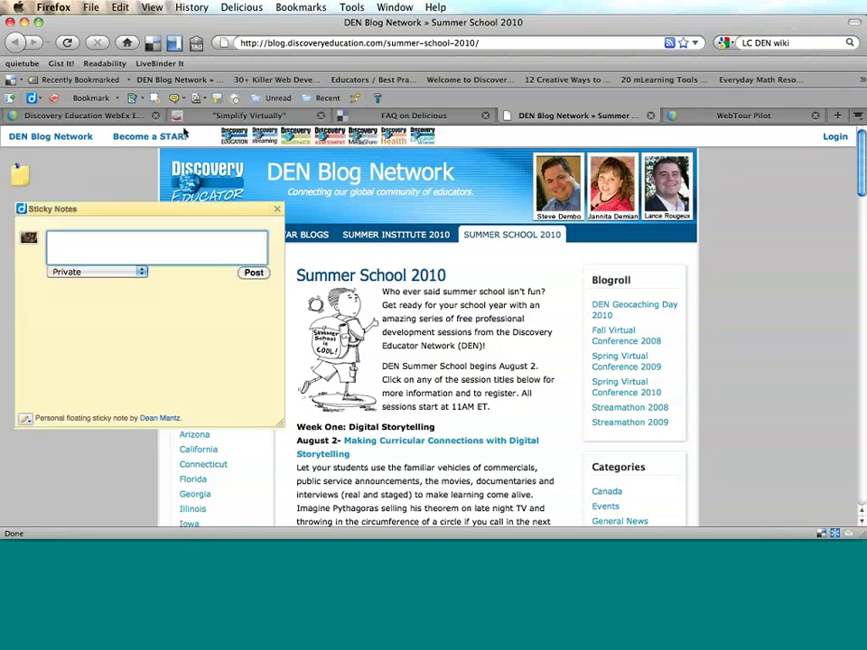
left_click(142, 271)
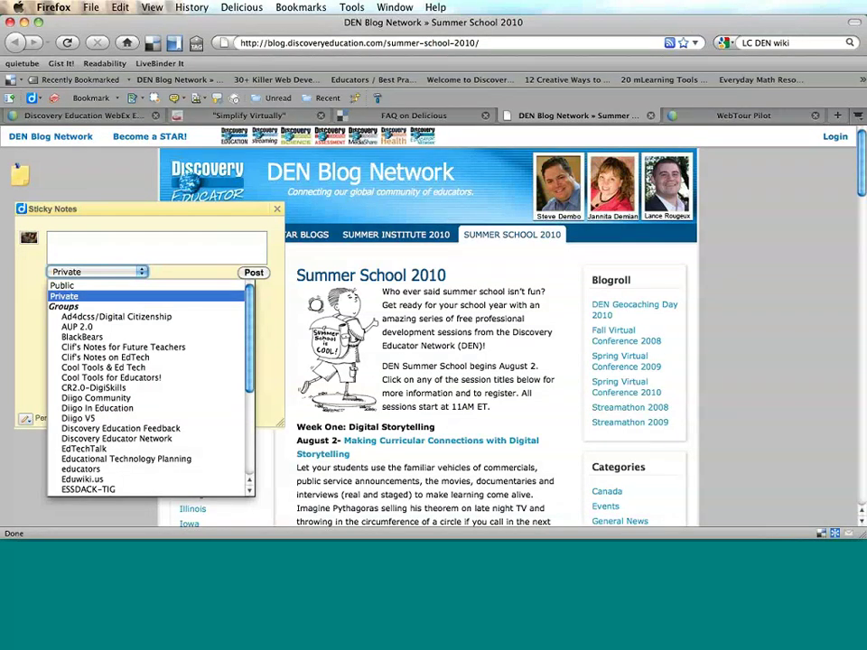
left_click(170, 439)
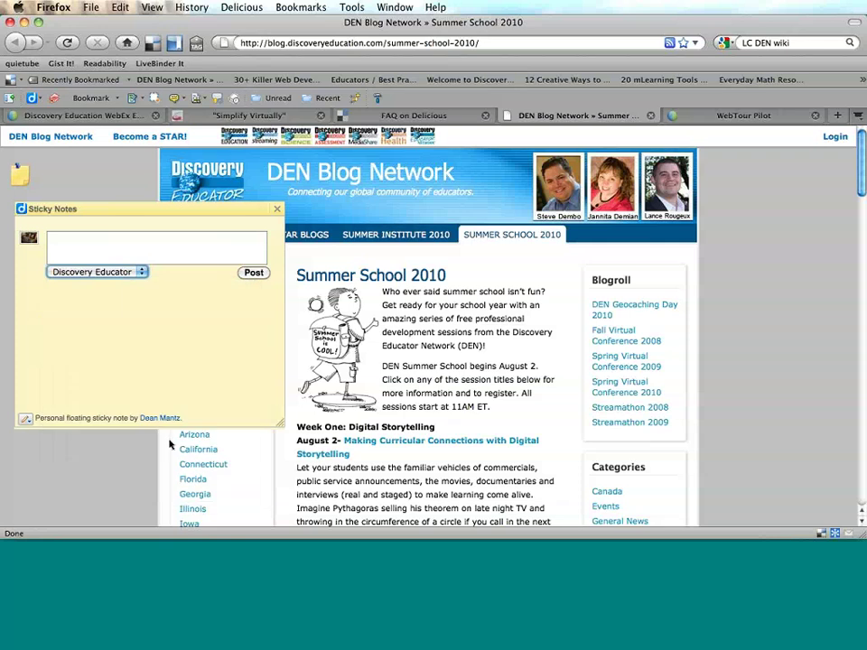
Post the sticky note text "This is the site for Summer School 2010" and close the note.
left_click(156, 263)
type("TH")
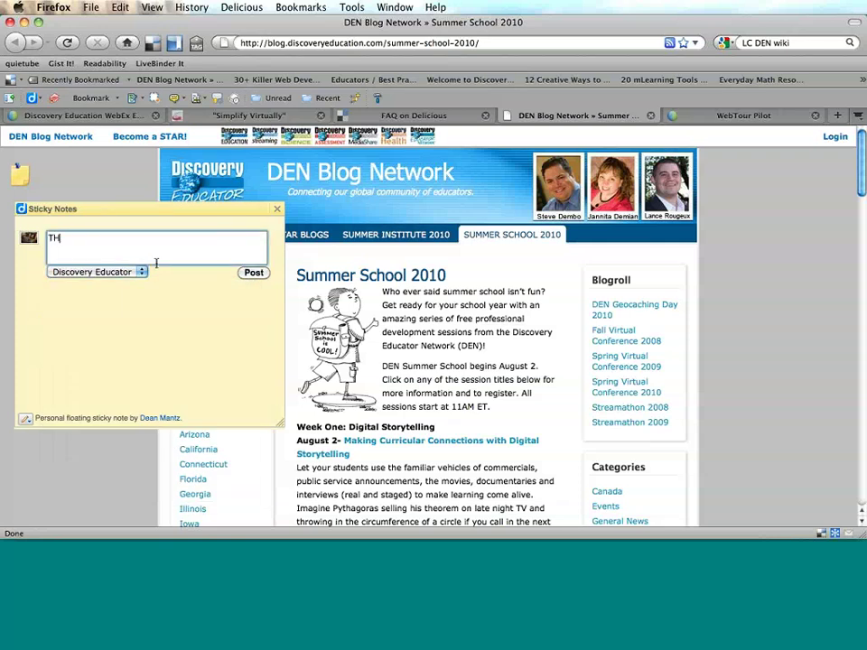
type("is")
key("BackSpace")
key("BackSpace")
key("BackSpace")
type("his is the site for Summer")
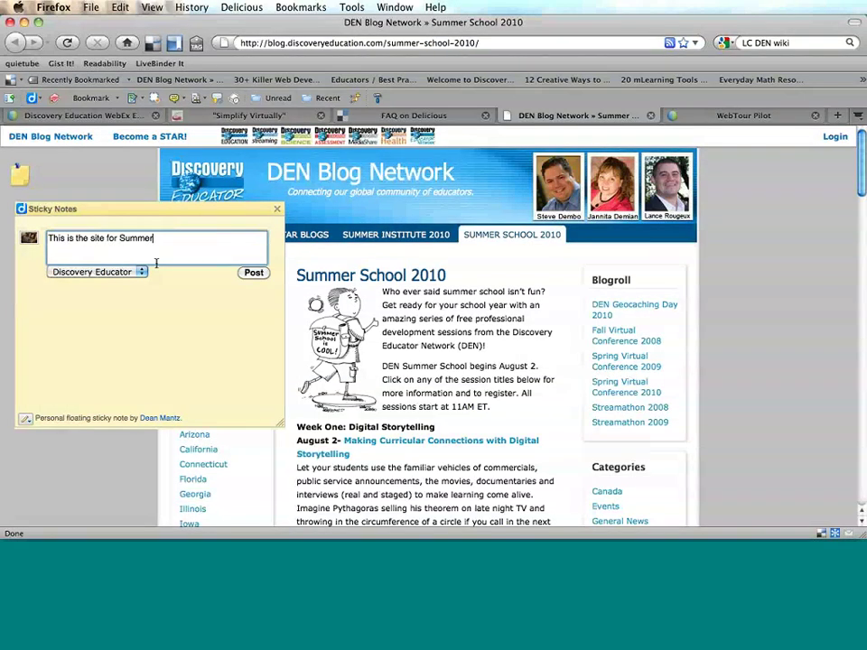
type(" SCool")
key("BackSpace")
key("BackSpace")
key("BackSpace")
key("BackSpace")
type("chool! 2010")
left_click(252, 273)
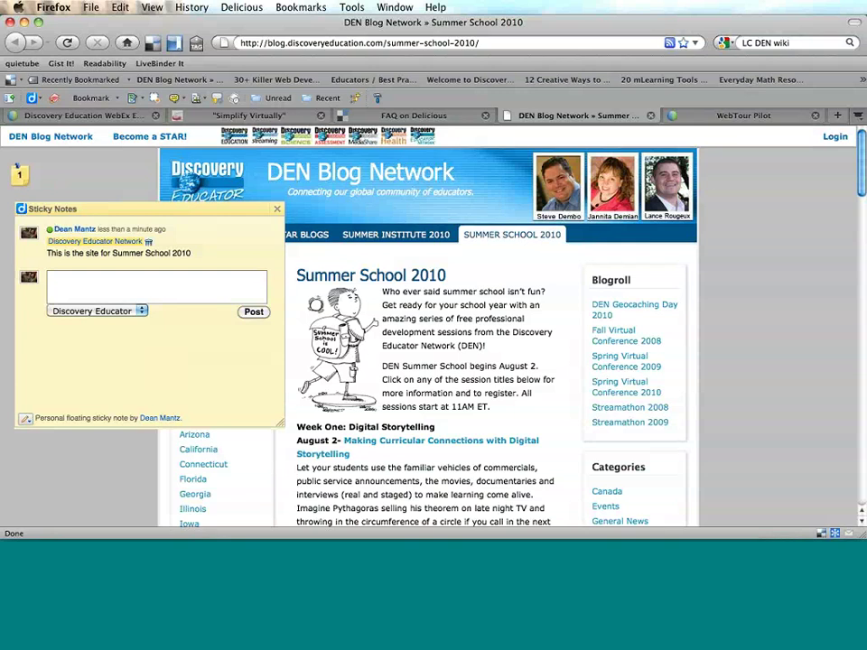
left_click(276, 210)
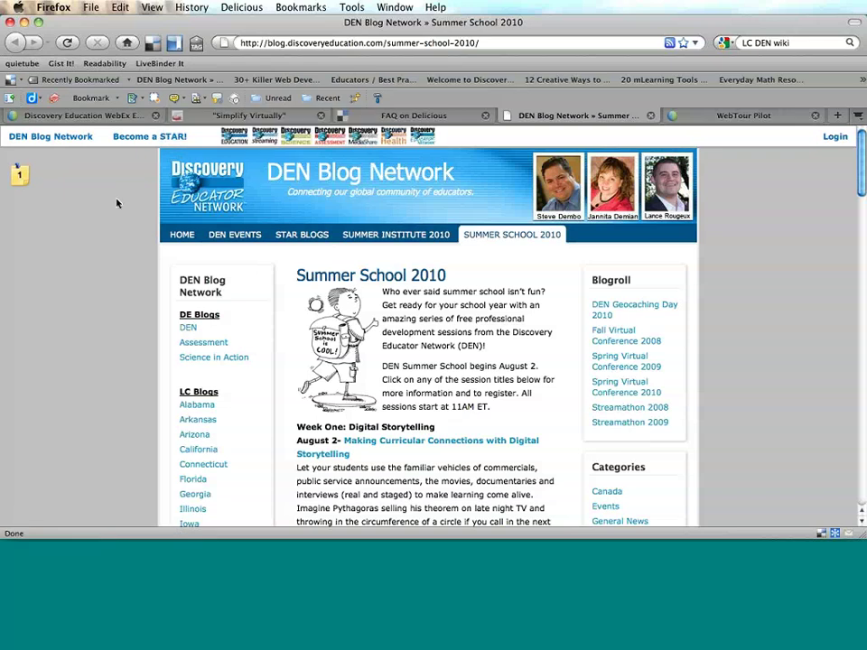
Get a Diigo annotated link for sharing the Summer School 2010 page with its annotations.
left_click(196, 97)
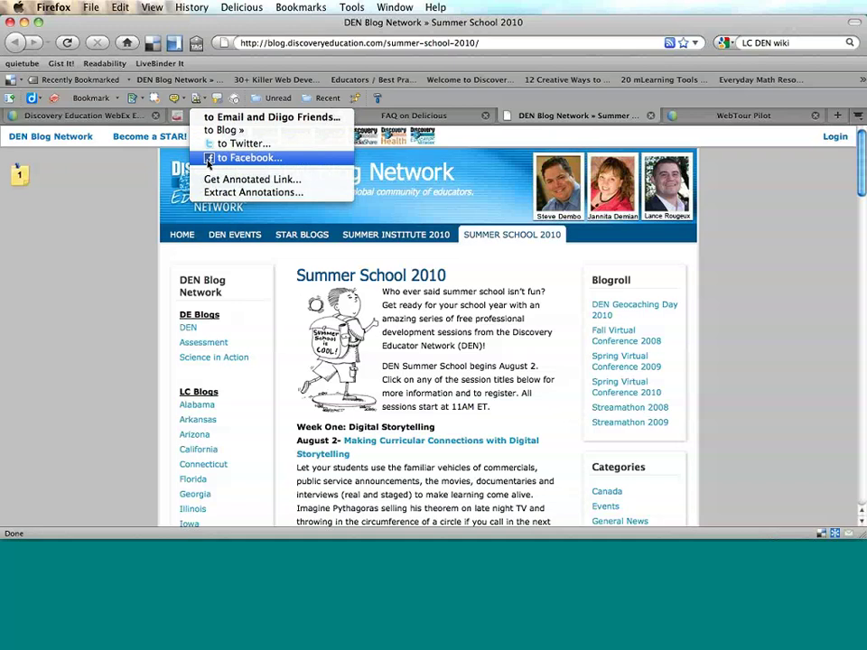
left_click(237, 158)
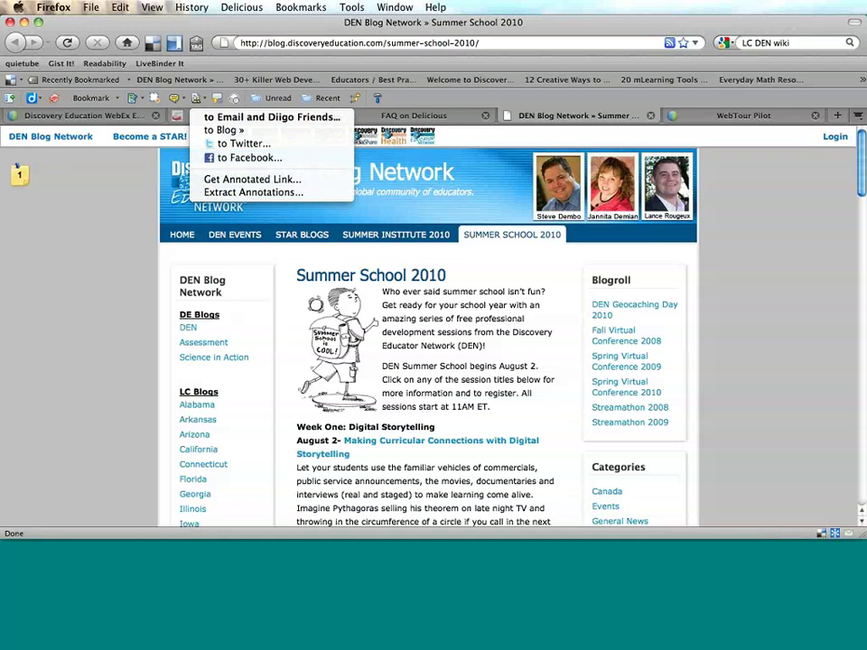
left_click(214, 181)
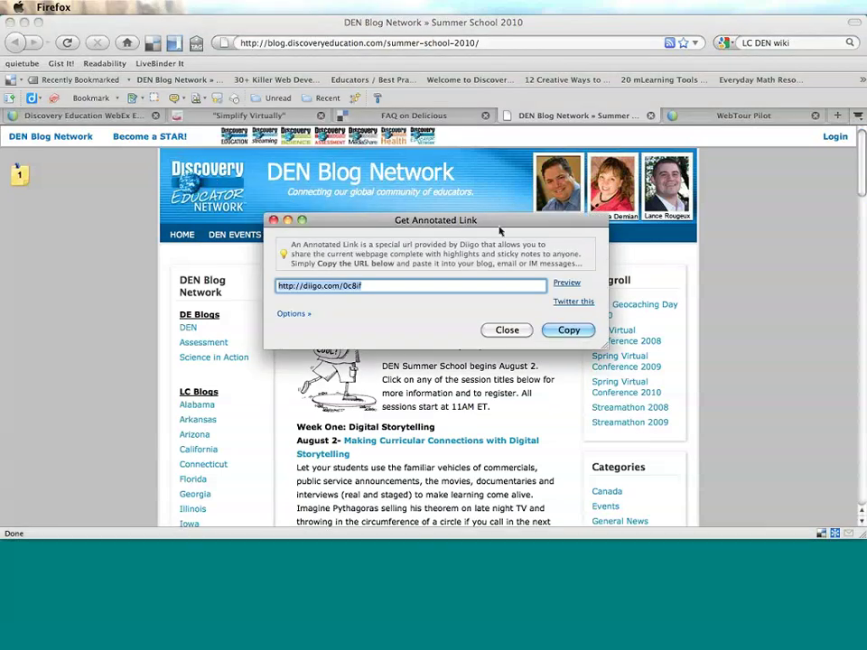
Close the annotated link dialog, extract the annotations of the Summer School 2010 page for review, and close the extract.
left_click_drag(422, 219, 282, 166)
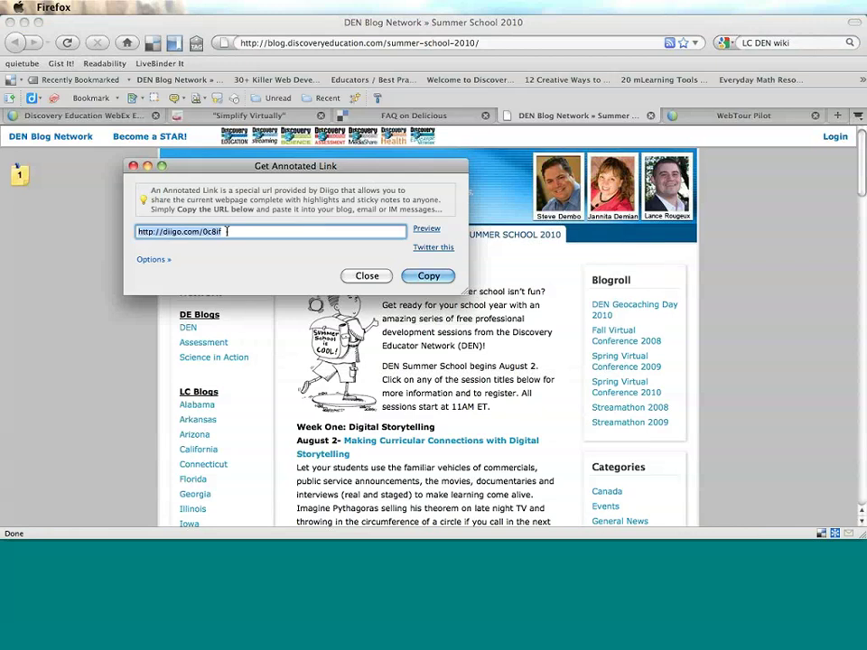
left_click(365, 276)
left_click(179, 97)
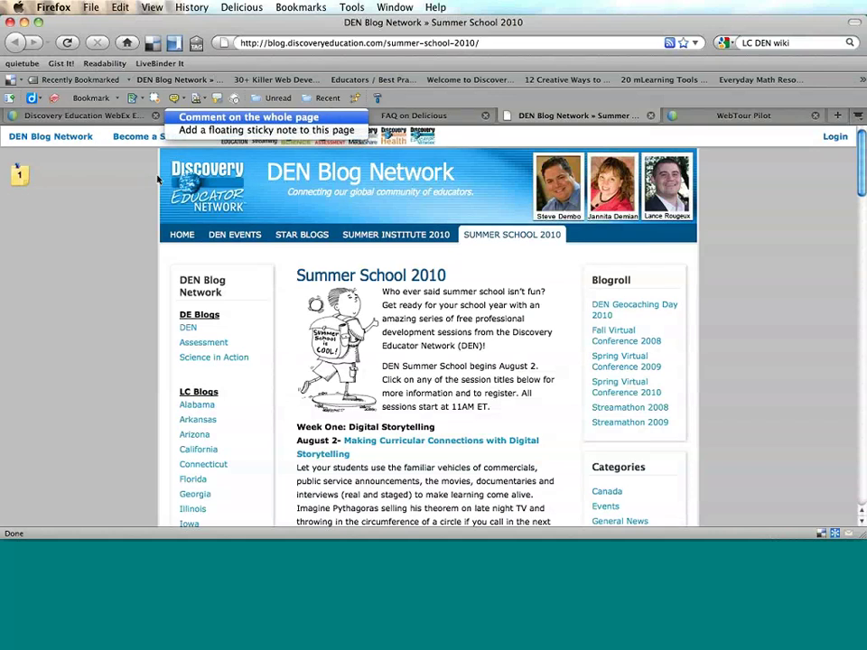
left_click(180, 117)
left_click(195, 97)
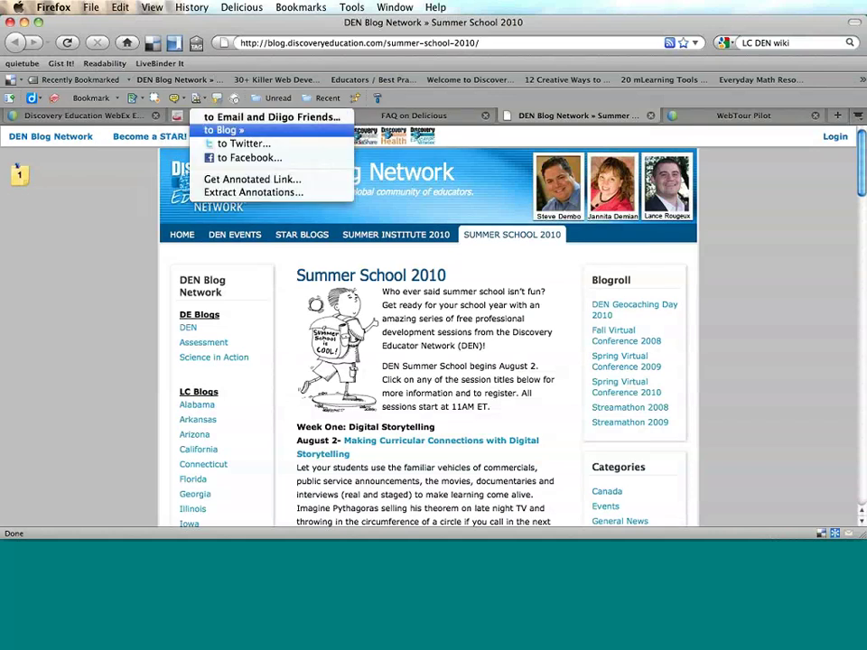
left_click(225, 193)
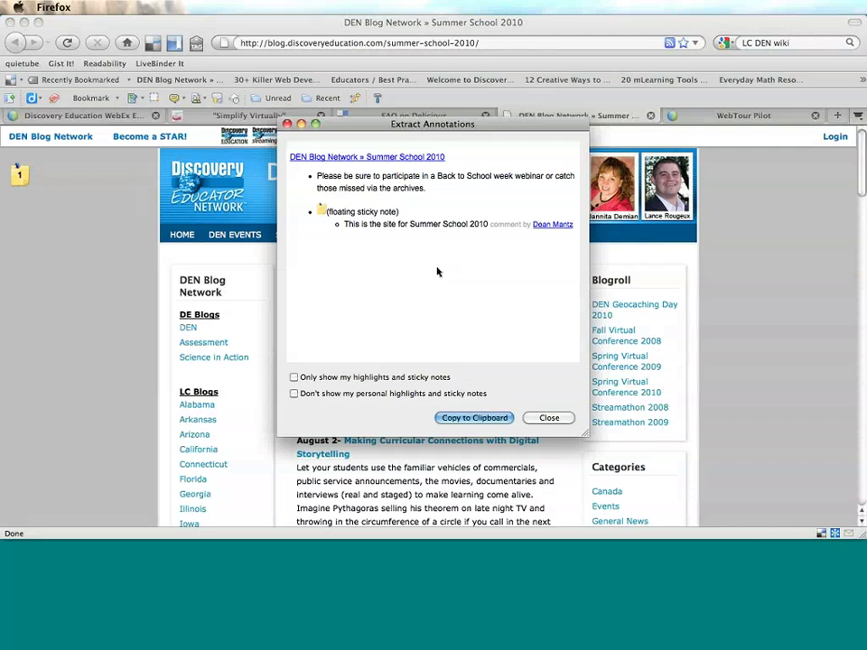
left_click(565, 421)
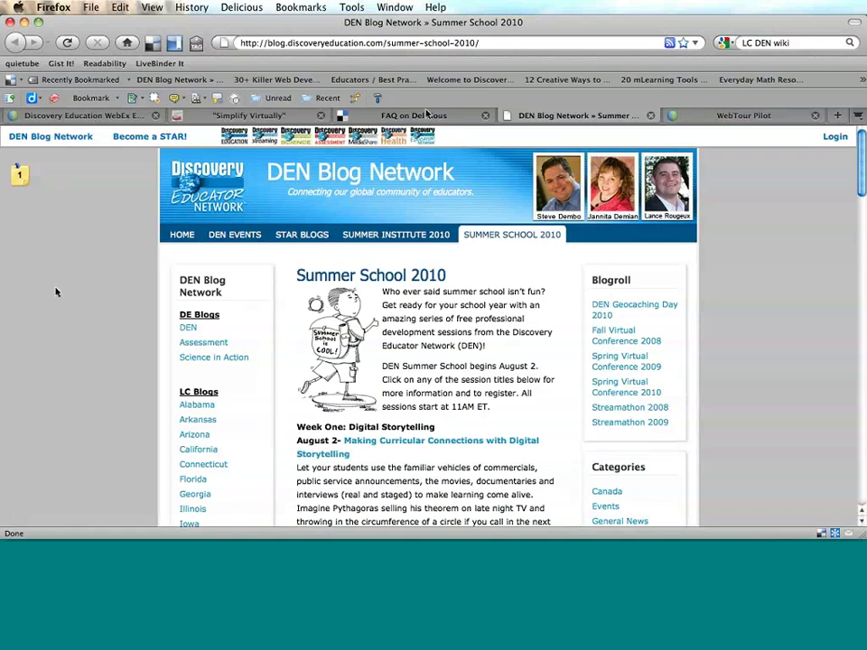
Close the FAQ on Delicious page and open the Diigo messages page.
left_click(432, 120)
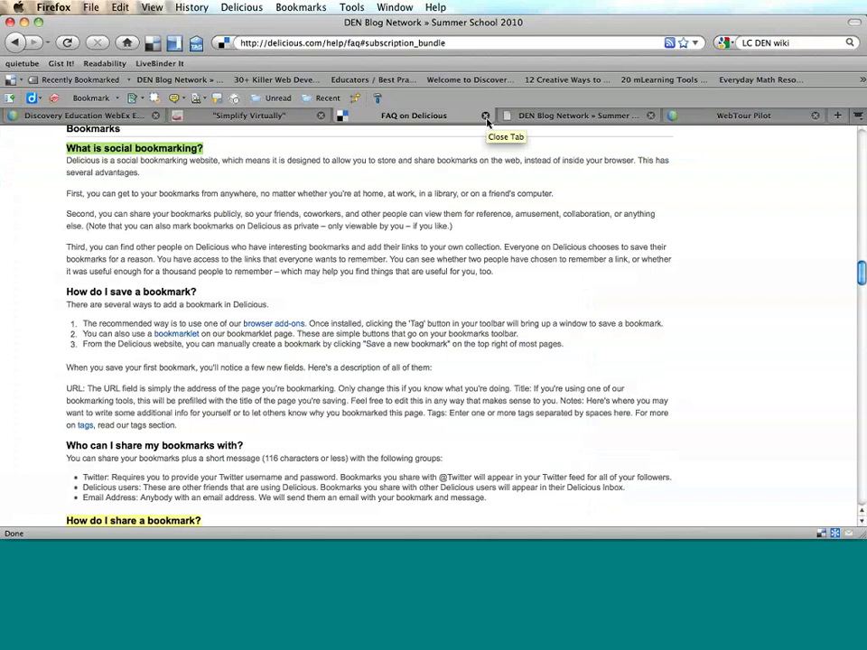
left_click(486, 116)
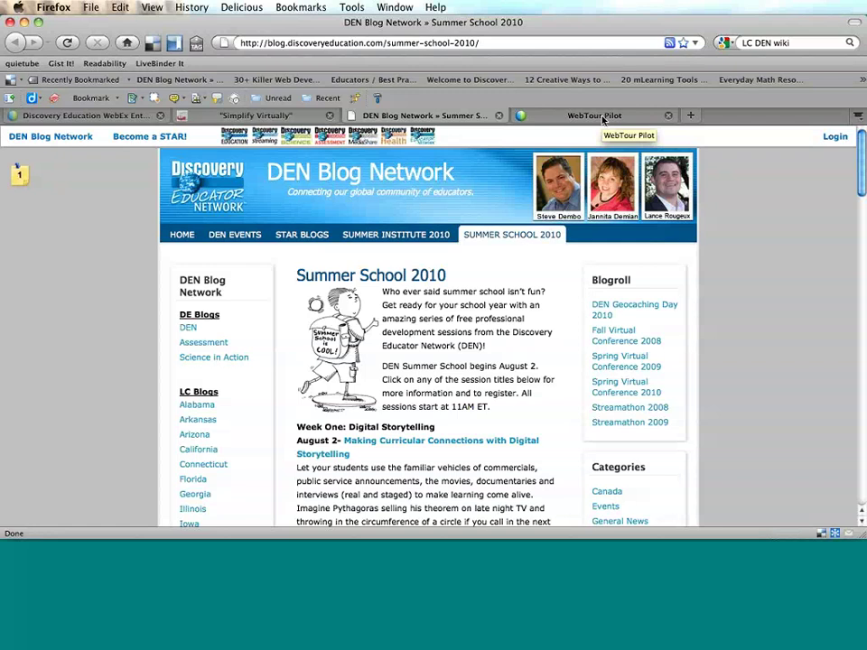
left_click(217, 98)
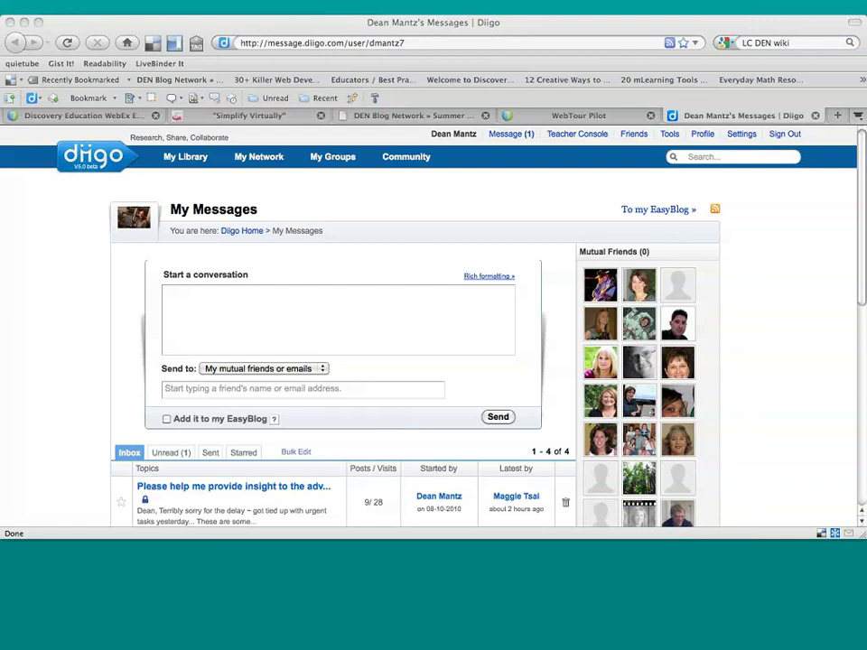
Open the inbox conversation "Please help me provide insight to the adv...".
scroll(803, 255, "down", 1)
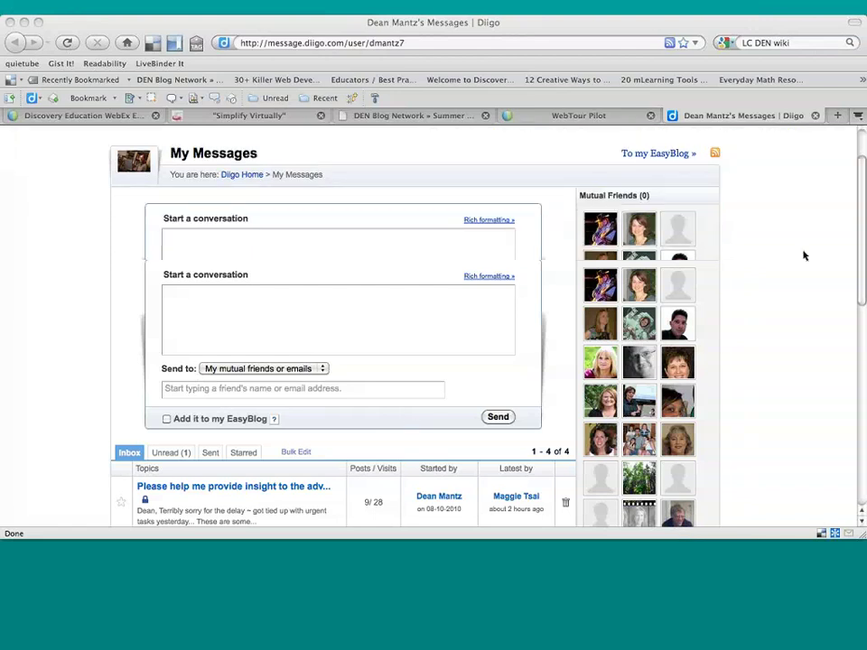
scroll(803, 255, "down", 3)
scroll(803, 255, "down", 1)
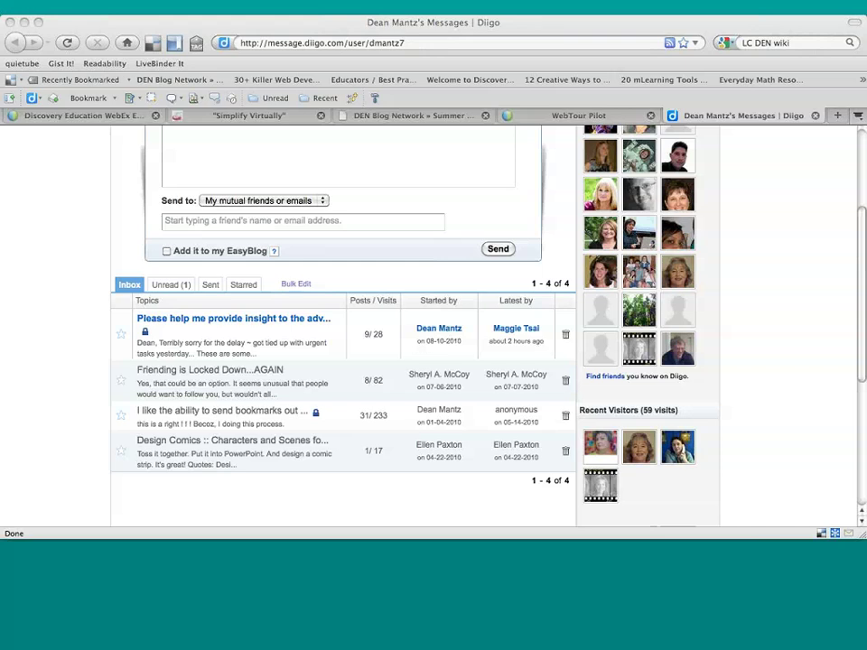
left_click(260, 323)
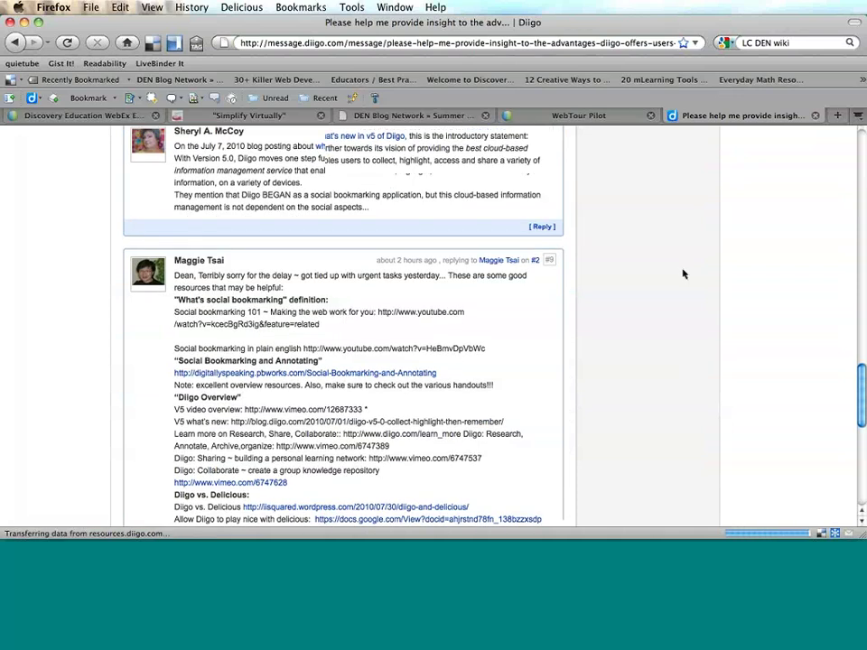
Examine the social bookmarking and Diigo resource links in reply #9, including the Diigo vs. Delicious and education sections.
scroll(684, 273, "down", 1)
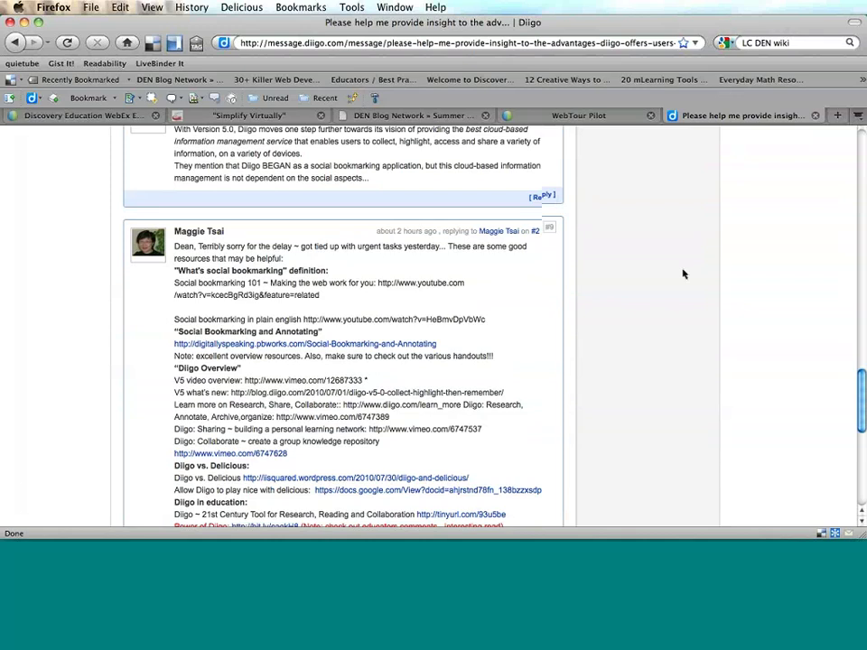
scroll(683, 273, "down", 1)
scroll(683, 274, "down", 1)
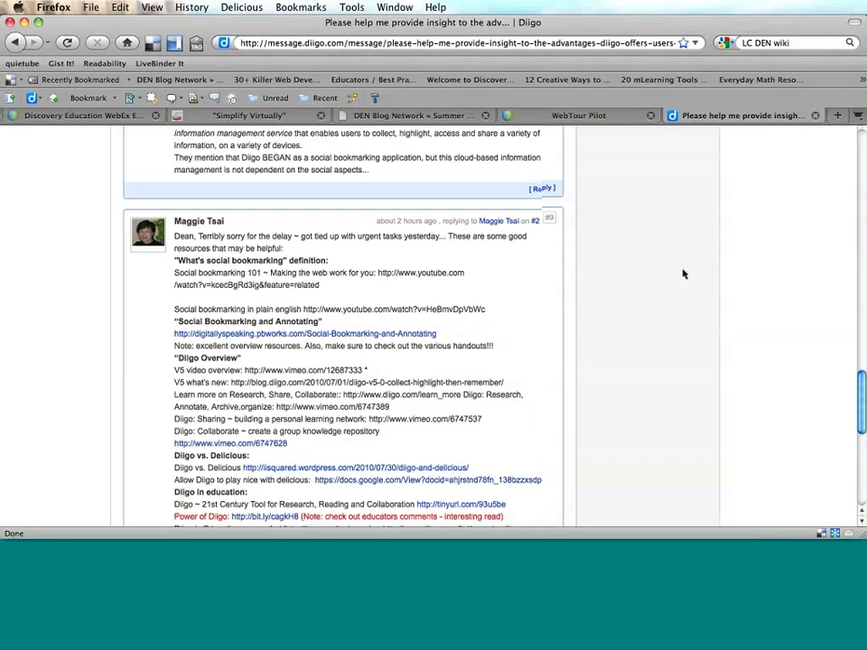
scroll(684, 273, "down", 3)
scroll(601, 286, "up", 2)
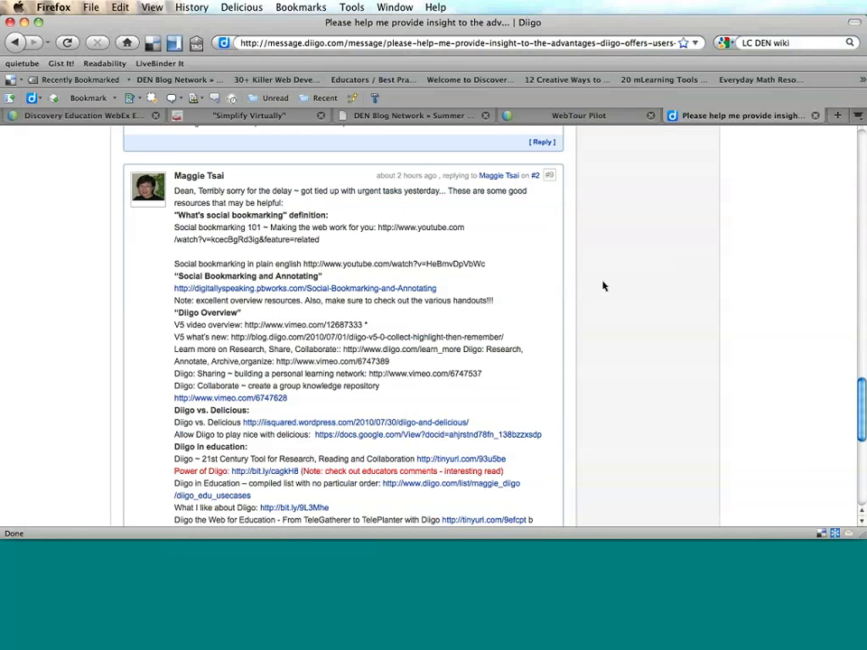
scroll(603, 287, "down", 1)
scroll(603, 286, "down", 3)
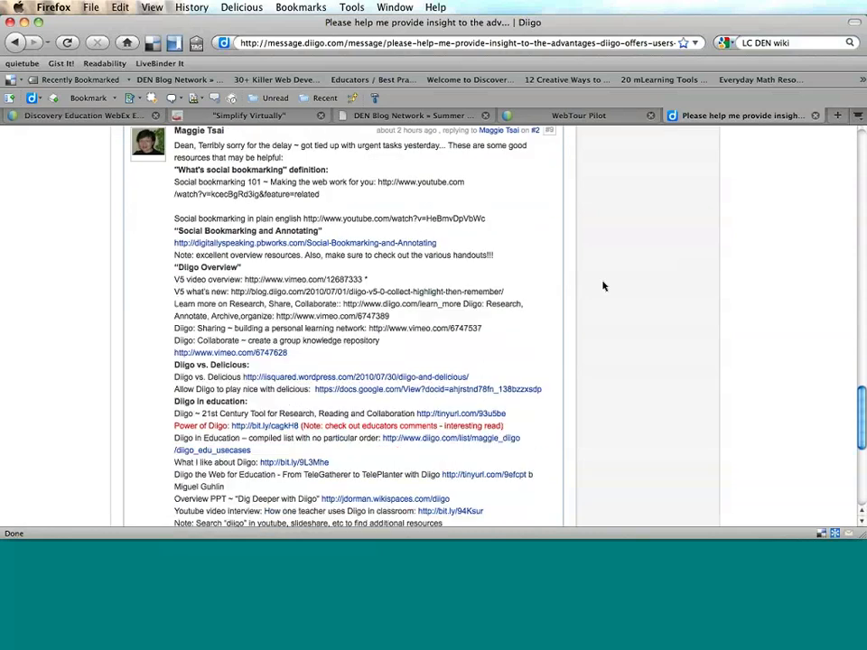
scroll(604, 285, "down", 7)
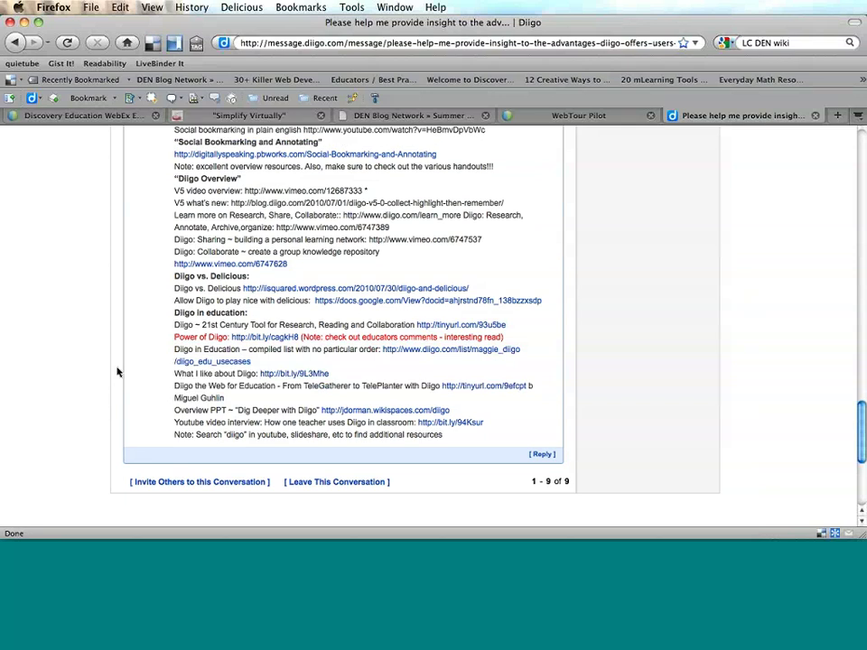
scroll(117, 371, "down", 2)
scroll(117, 371, "up", 3)
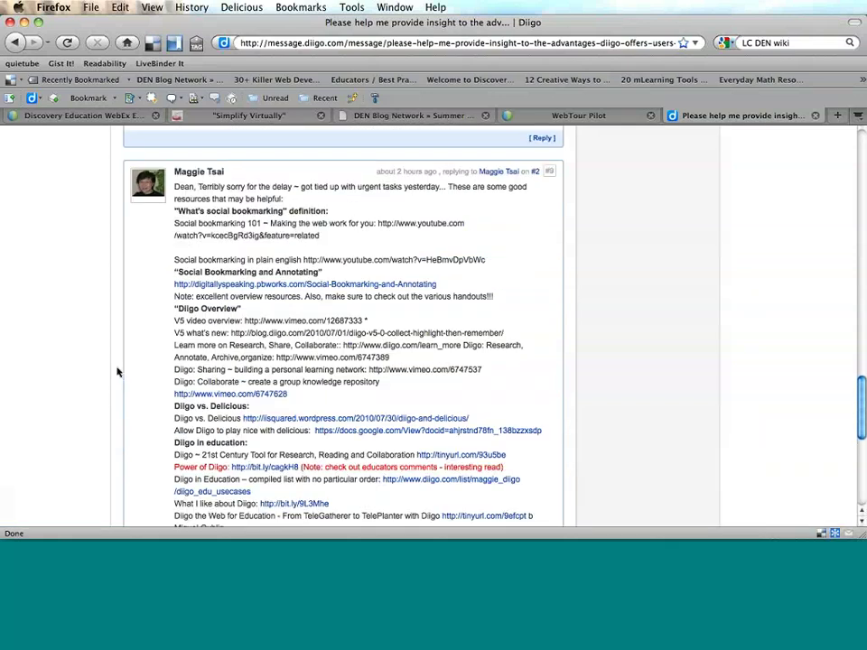
scroll(116, 371, "up", 1)
scroll(116, 371, "down", 1)
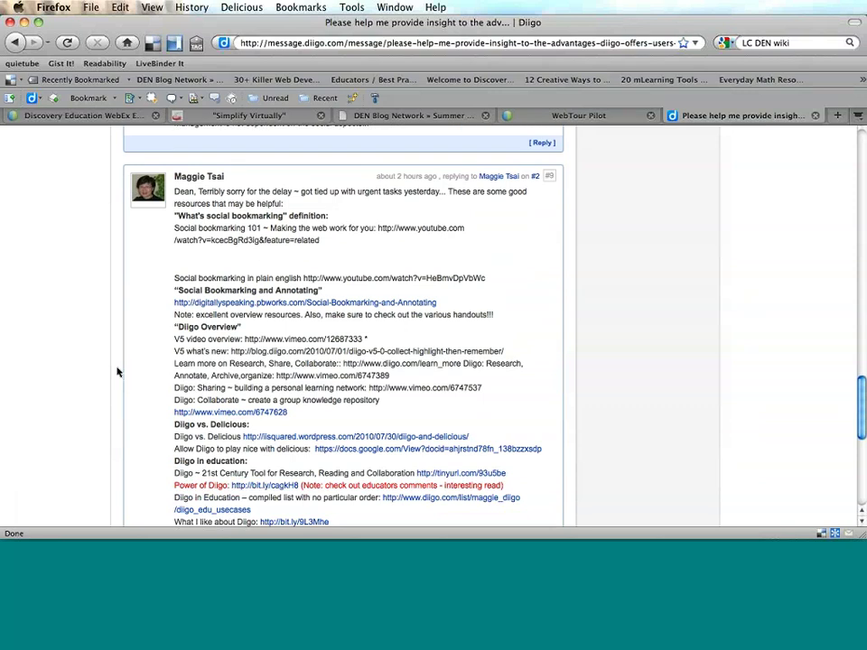
scroll(116, 371, "up", 3)
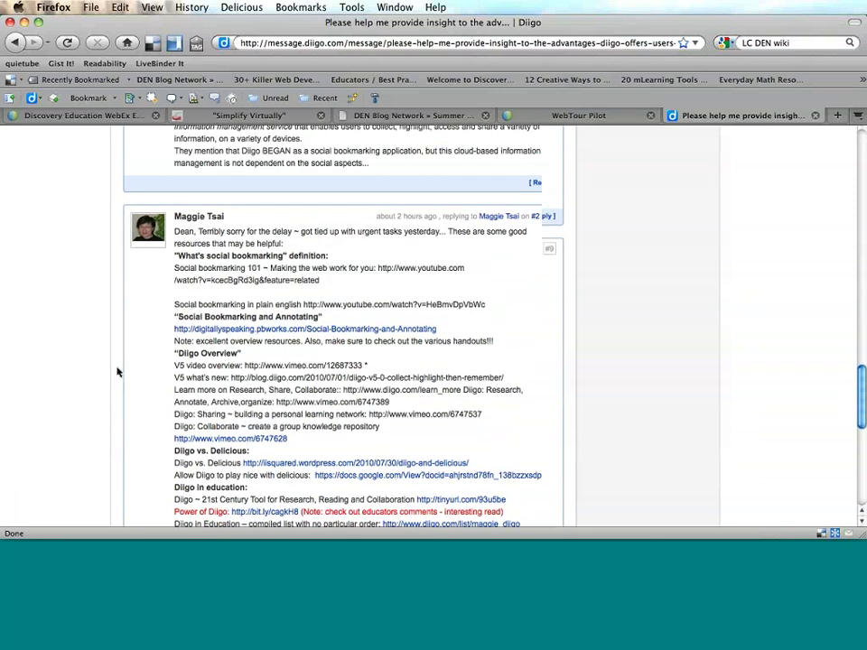
Read back through the earlier replies, from #8 to #3, for educators' opinions on Diigo and social bookmarking.
scroll(116, 371, "up", 2)
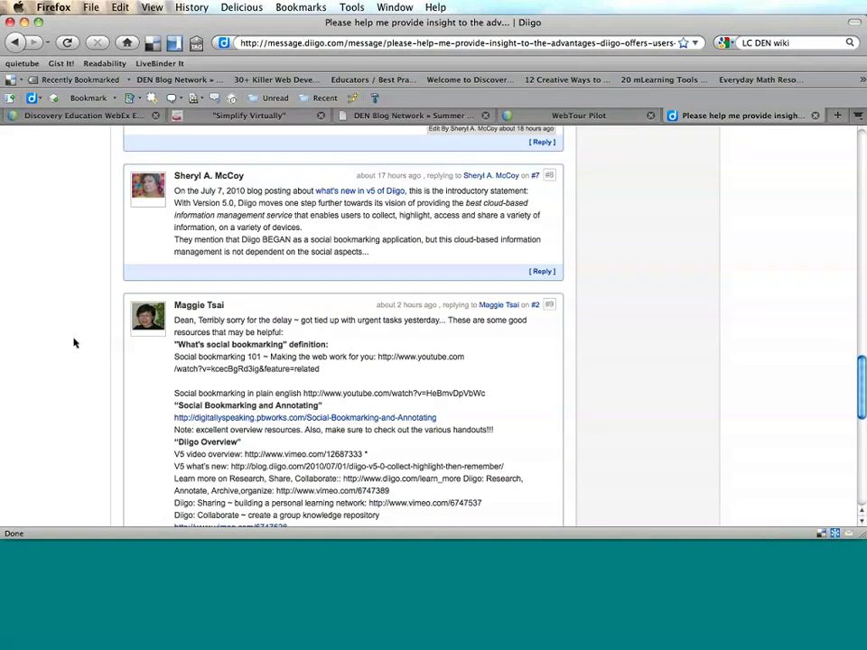
scroll(75, 343, "up", 1)
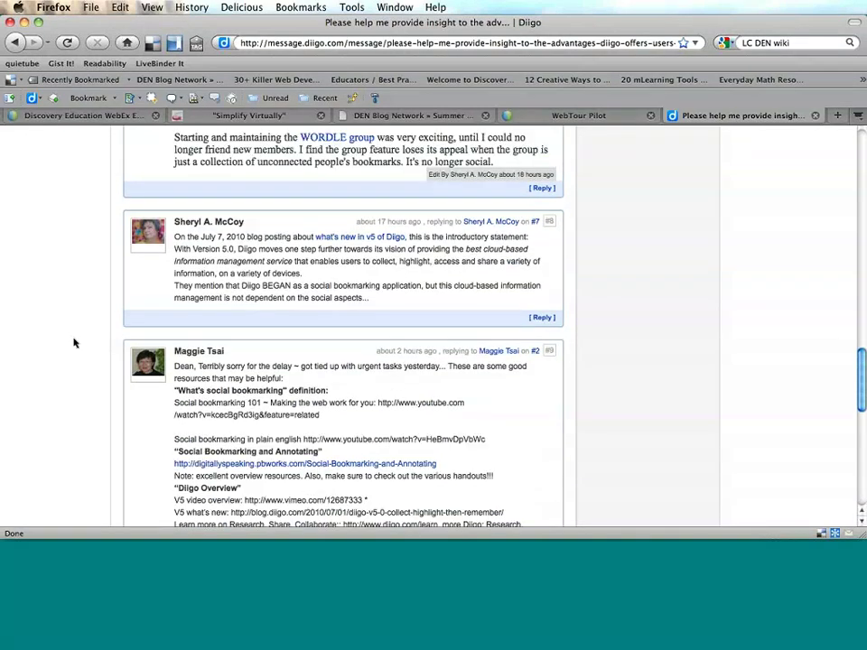
scroll(75, 342, "up", 2)
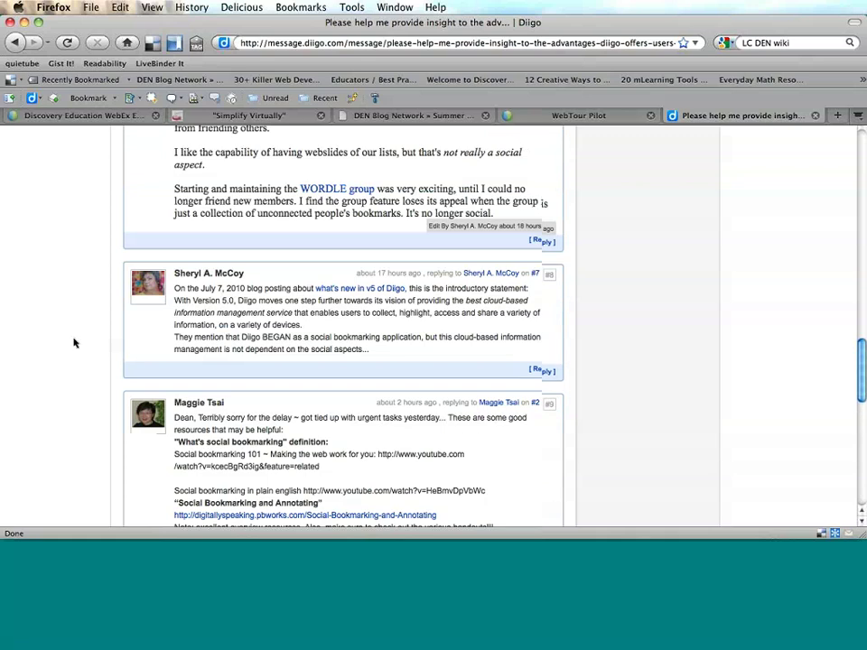
scroll(75, 342, "up", 2)
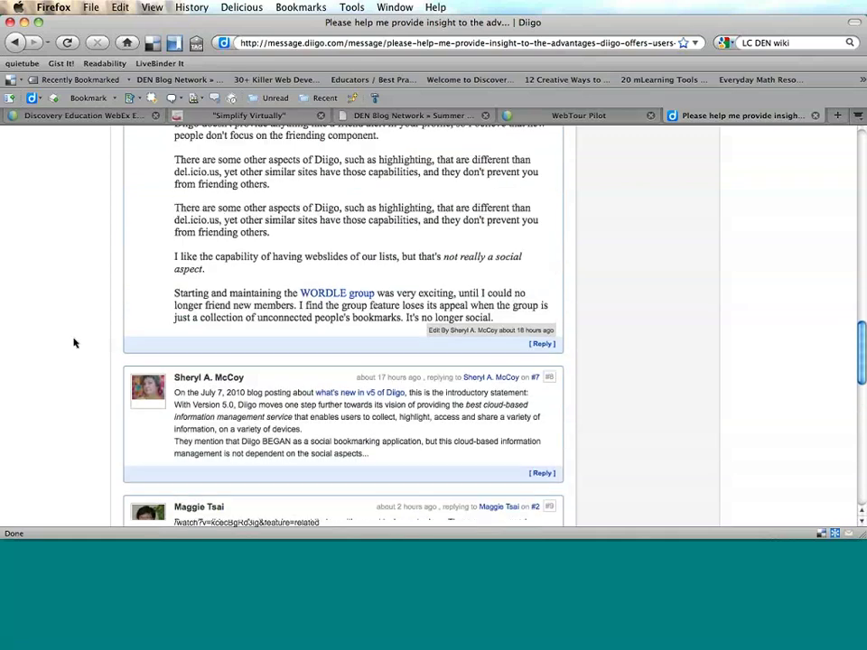
scroll(75, 342, "up", 1)
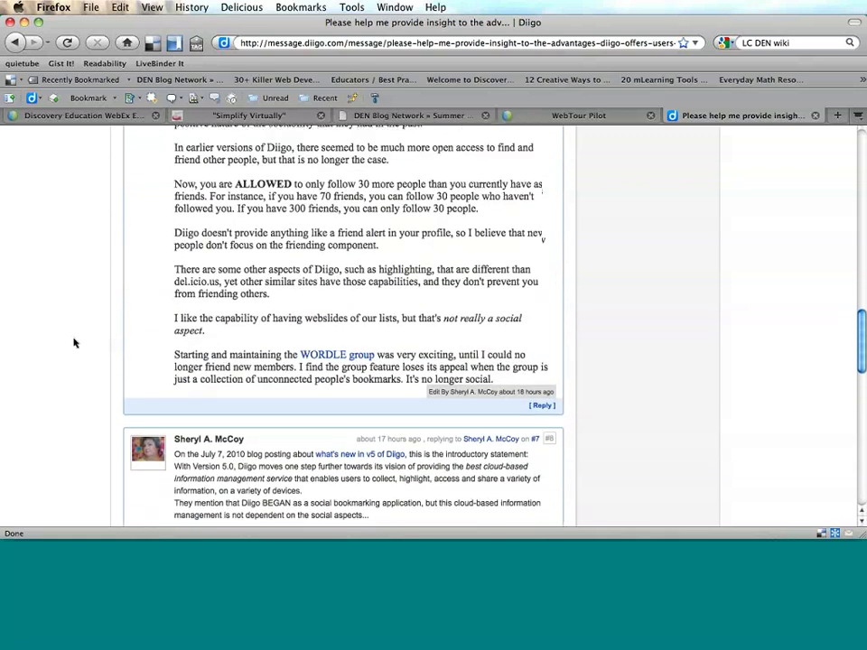
scroll(75, 342, "up", 1)
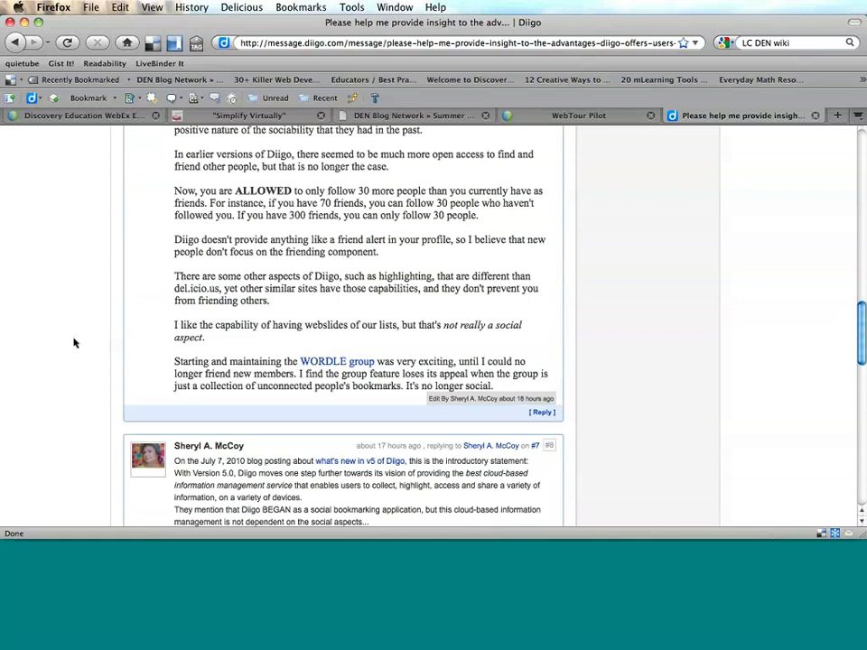
scroll(75, 342, "up", 2)
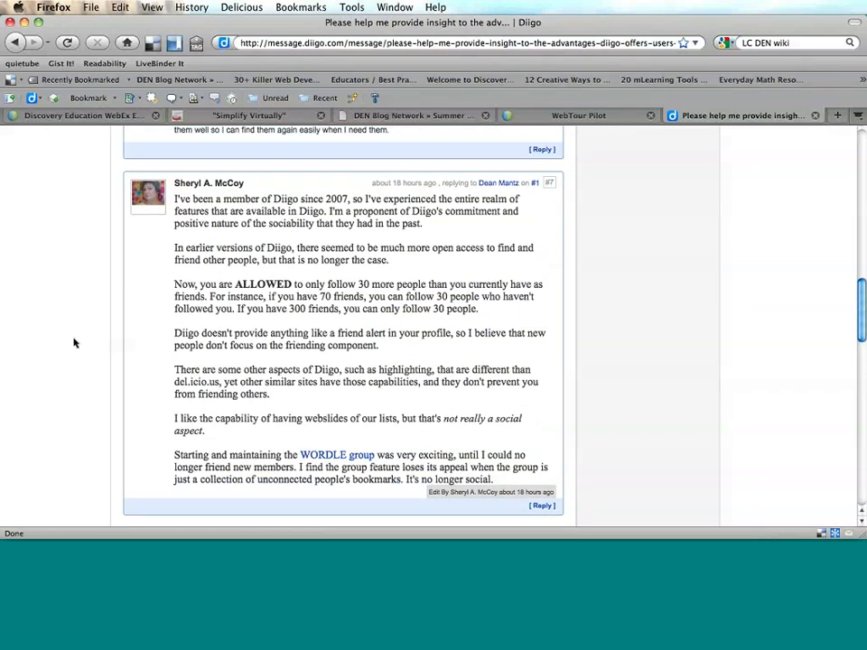
scroll(75, 342, "up", 3)
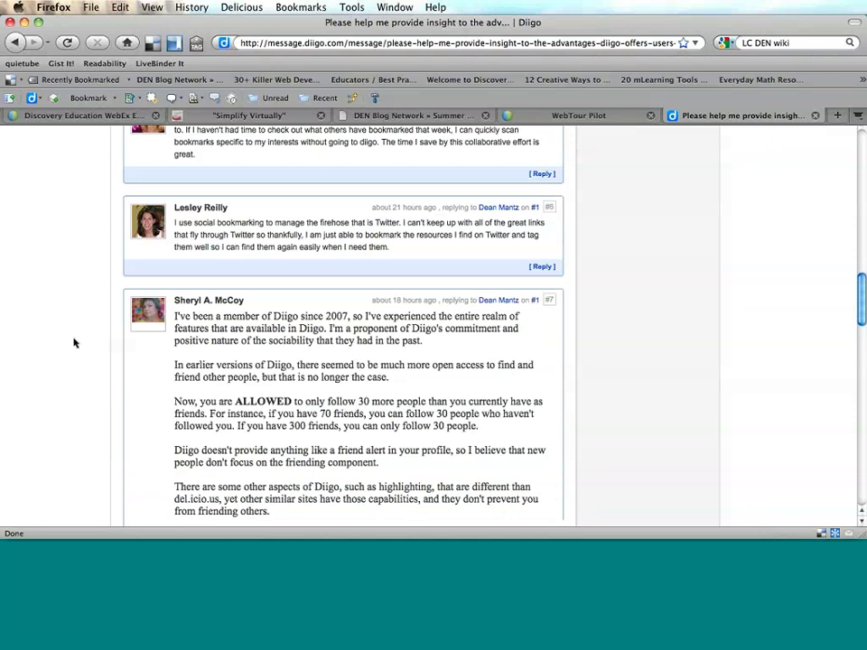
scroll(75, 342, "up", 2)
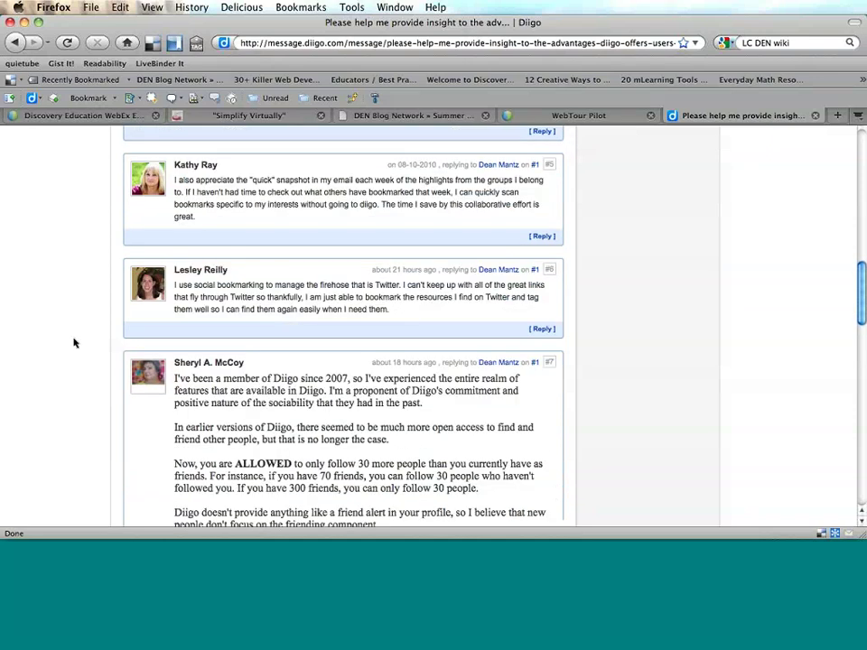
scroll(75, 342, "up", 3)
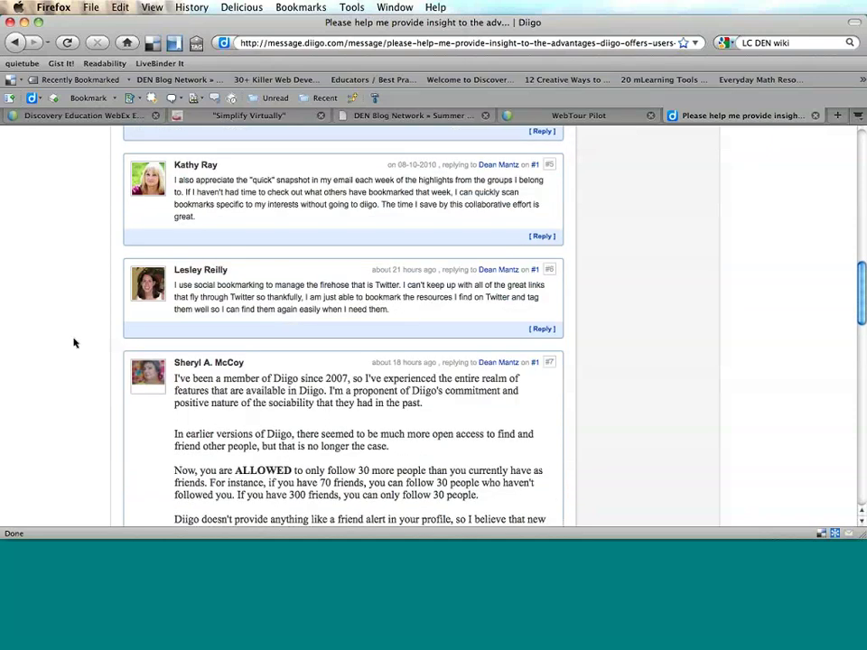
scroll(75, 343, "up", 2)
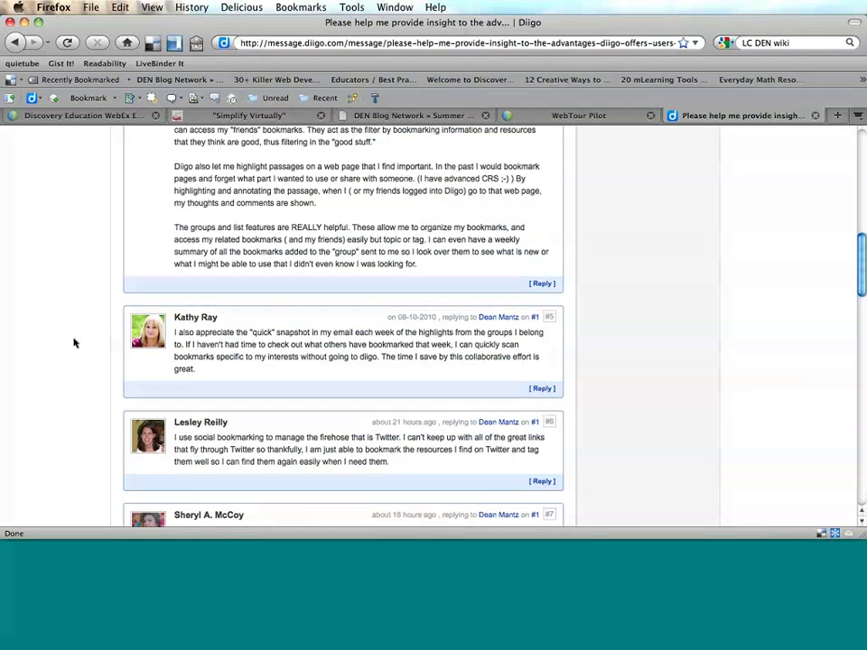
scroll(75, 343, "up", 4)
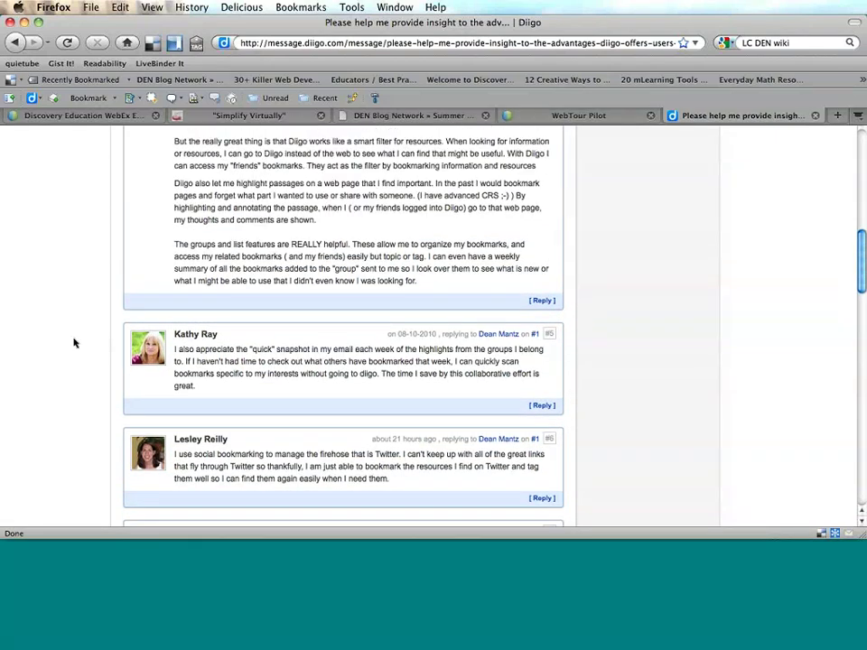
scroll(75, 342, "up", 2)
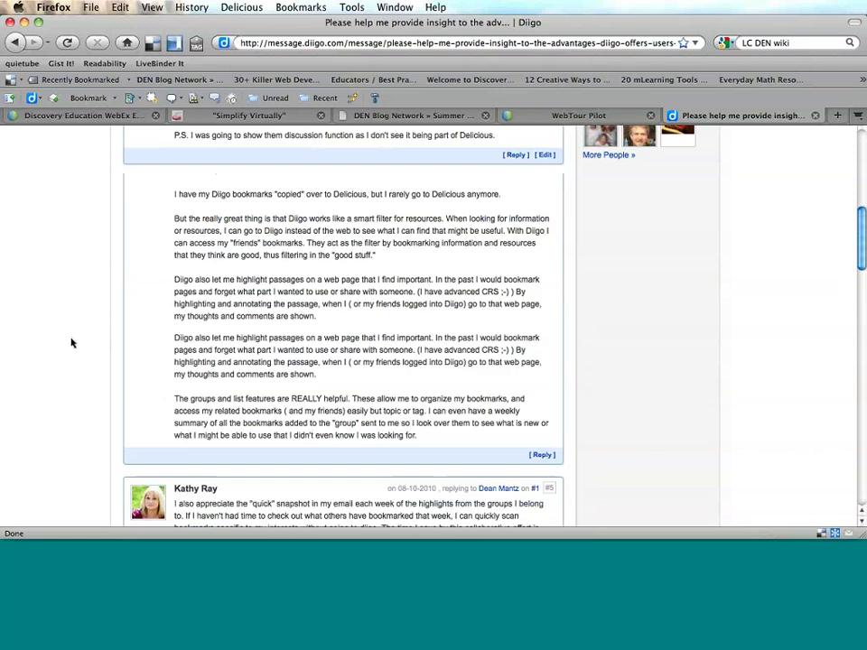
scroll(72, 343, "up", 2)
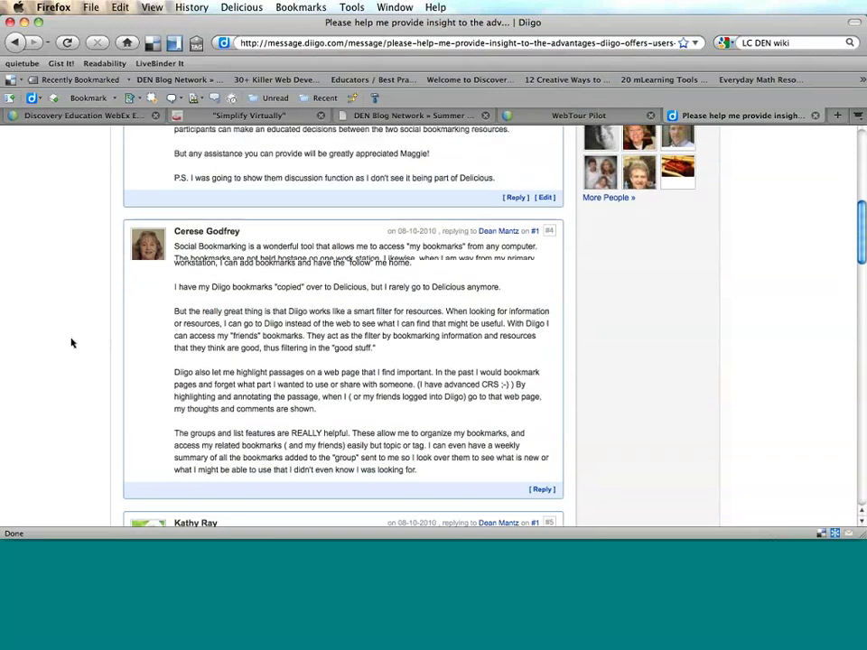
scroll(72, 342, "up", 3)
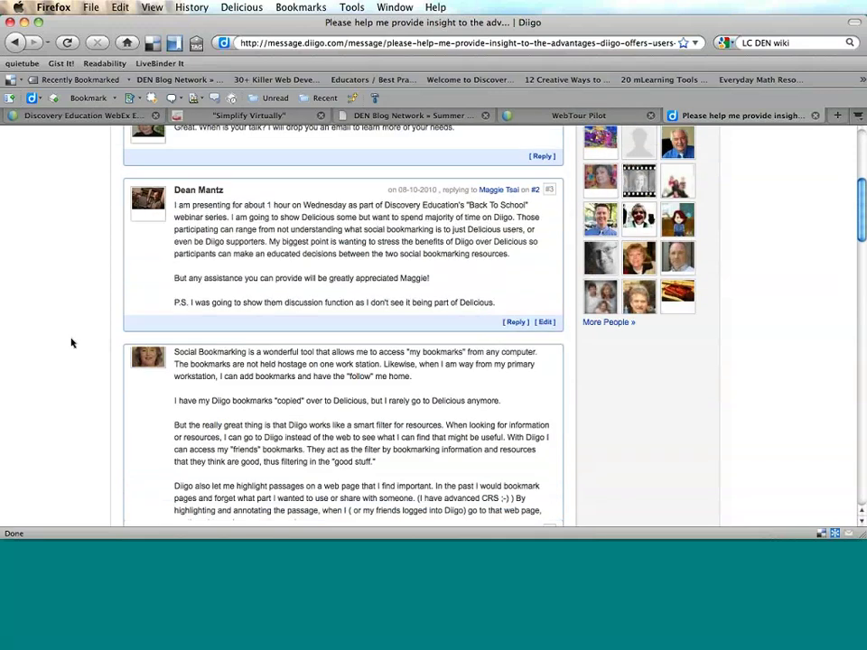
scroll(72, 342, "down", 5)
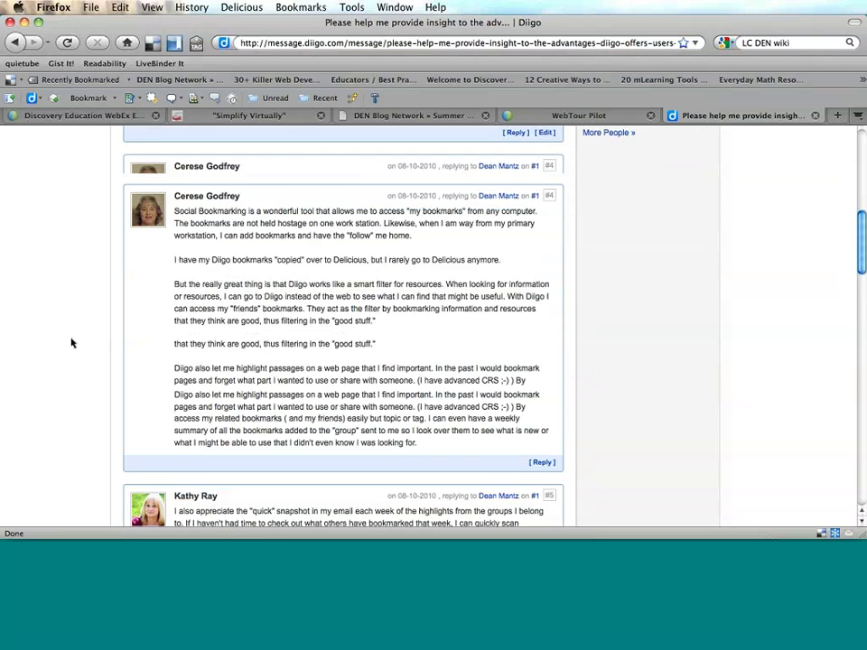
Review reply #4 in the conversation for its points on Diigo's filtering, highlighting, groups and lists.
scroll(73, 343, "down", 2)
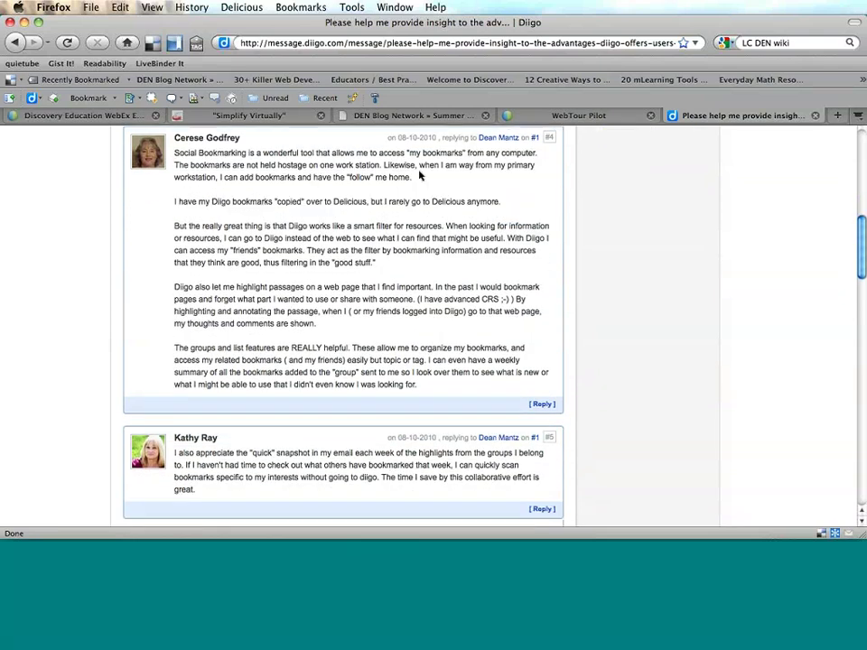
scroll(628, 197, "up", 3)
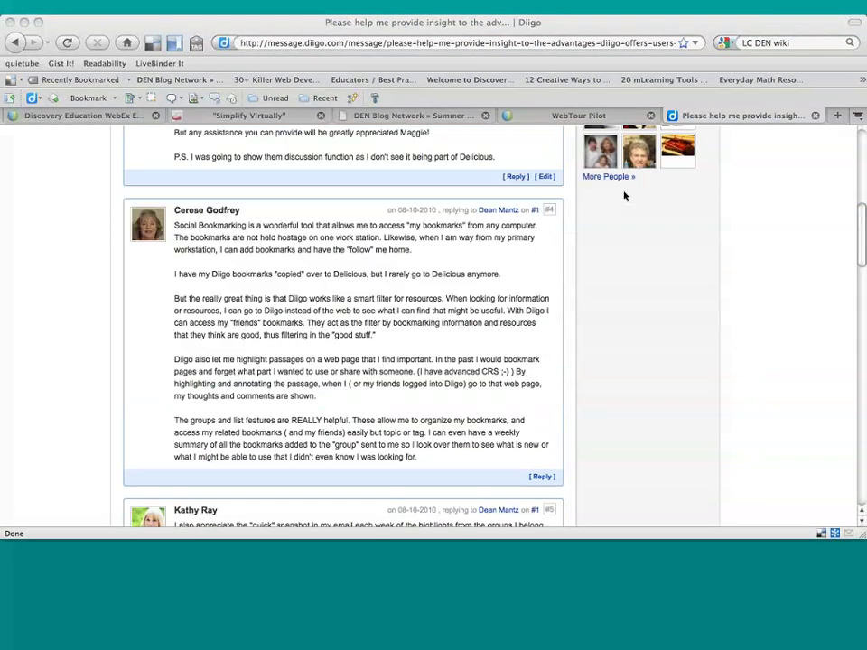
scroll(623, 196, "up", 2)
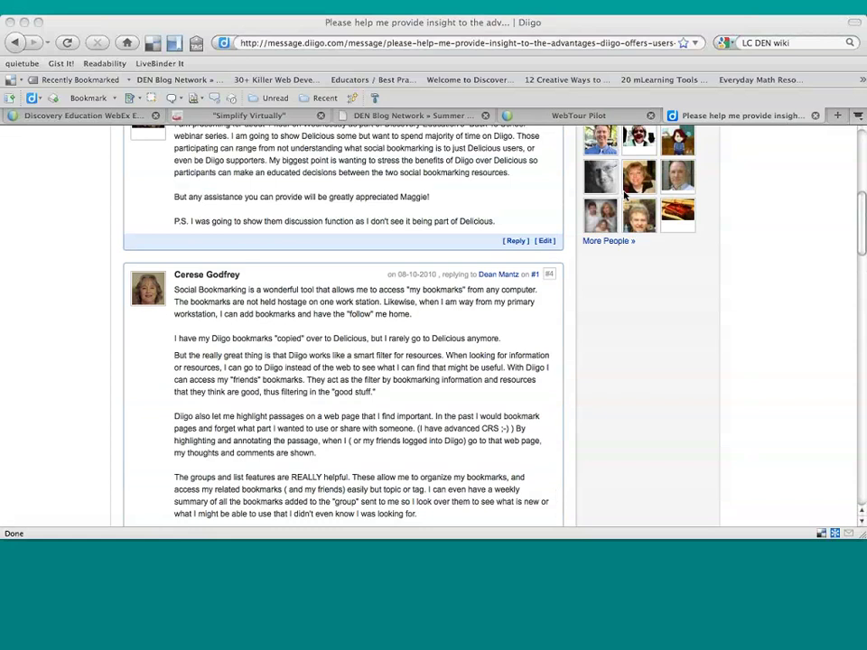
Switch to the Discovery Education WebEx page and look through Diigo's Unread and Recent bookmark lists.
left_click(104, 121)
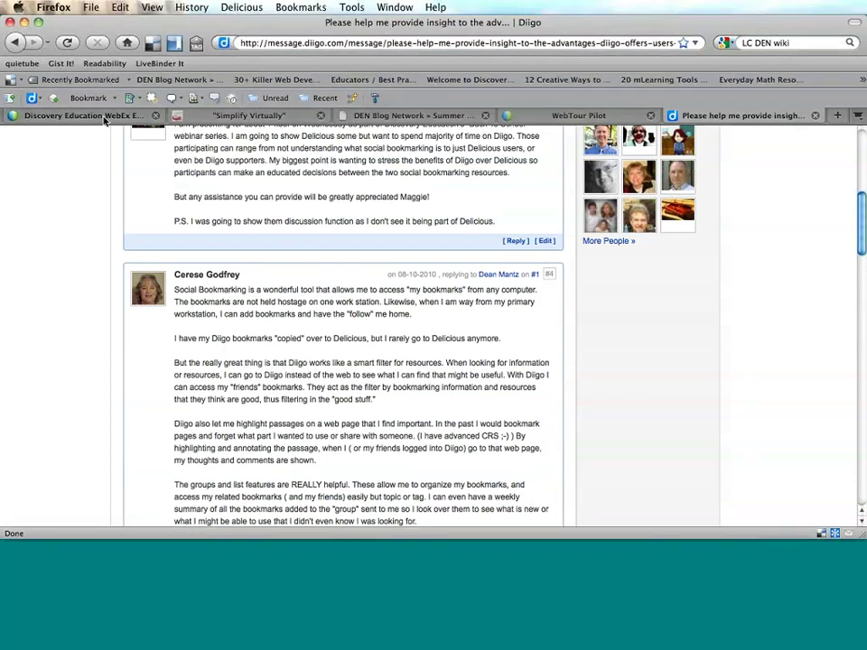
left_click(104, 117)
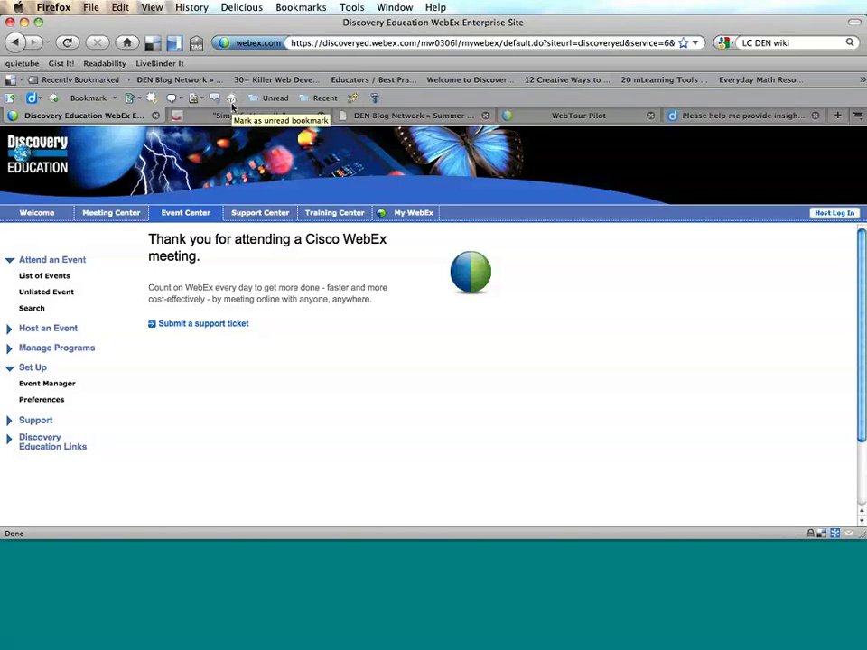
left_click(266, 99)
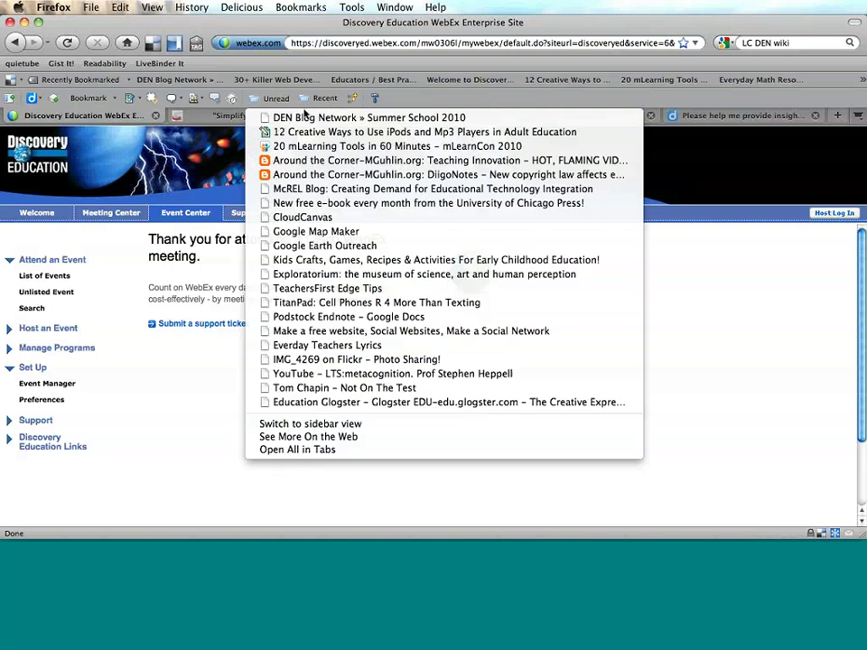
mouse_move(316, 99)
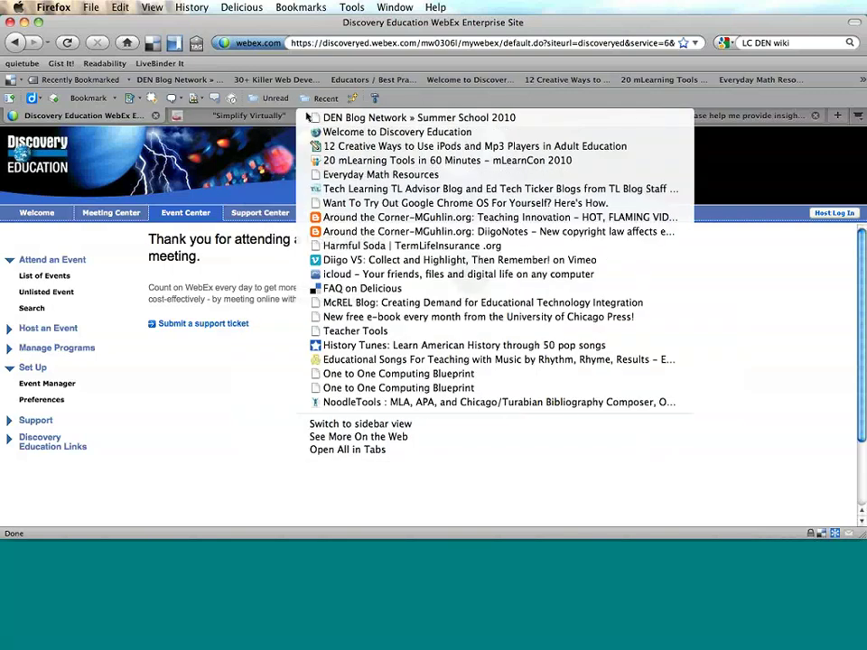
mouse_move(275, 98)
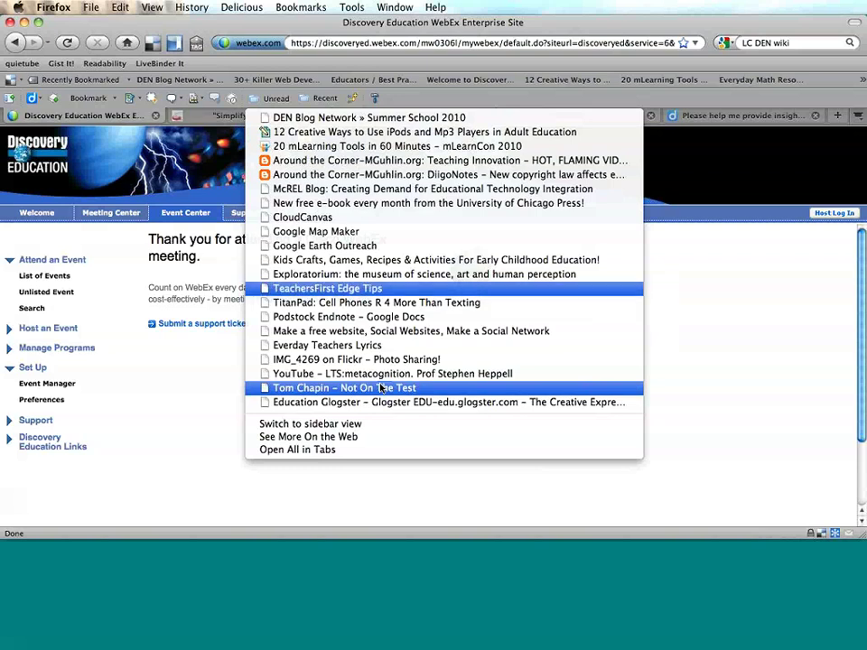
mouse_move(304, 101)
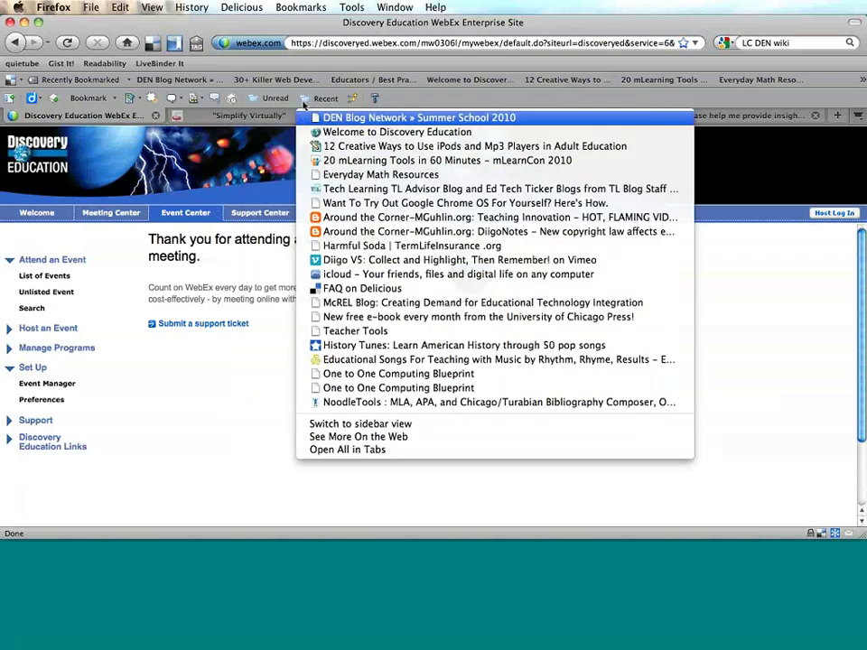
mouse_move(276, 98)
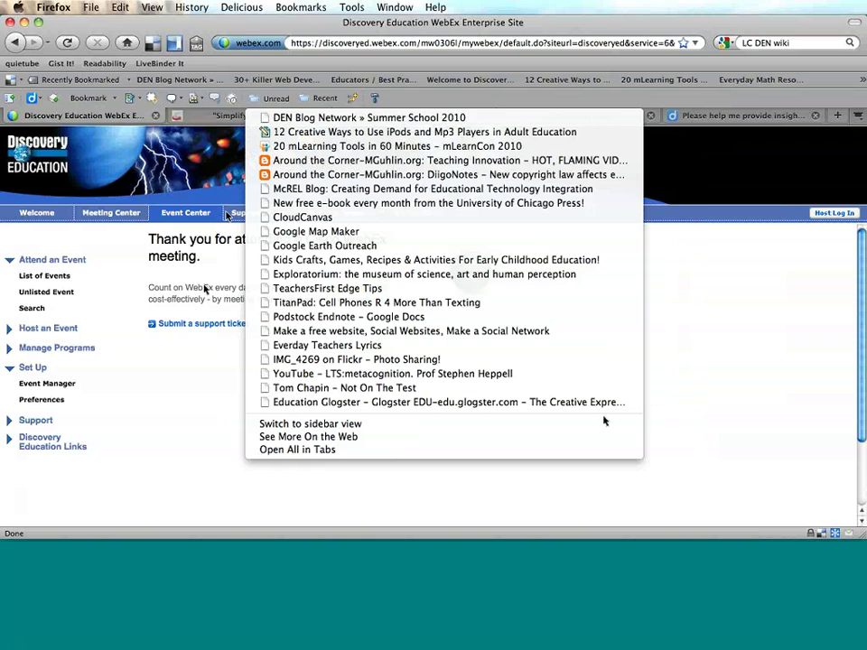
left_click(717, 400)
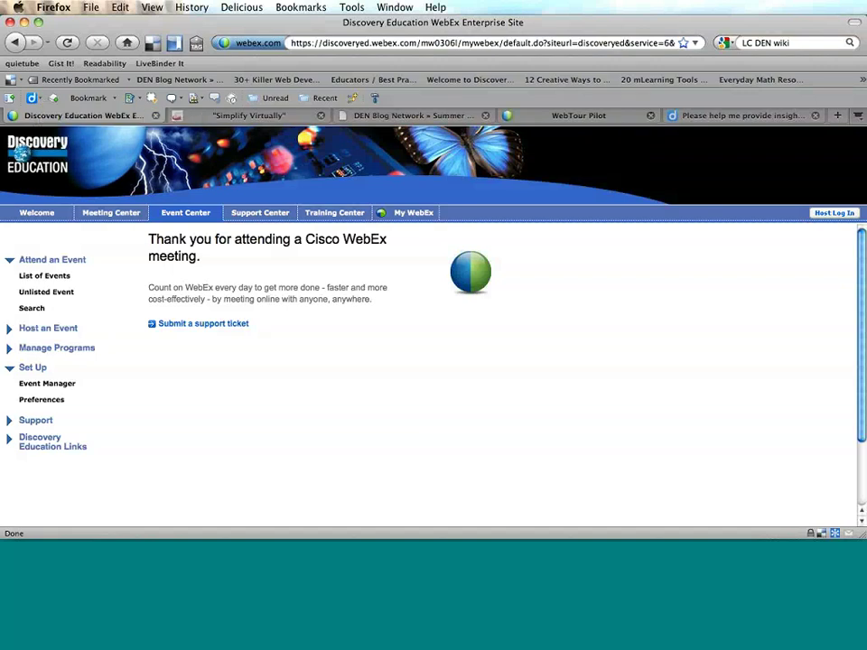
Return to the Diigo conversation page and open My Library from it.
left_click(31, 97)
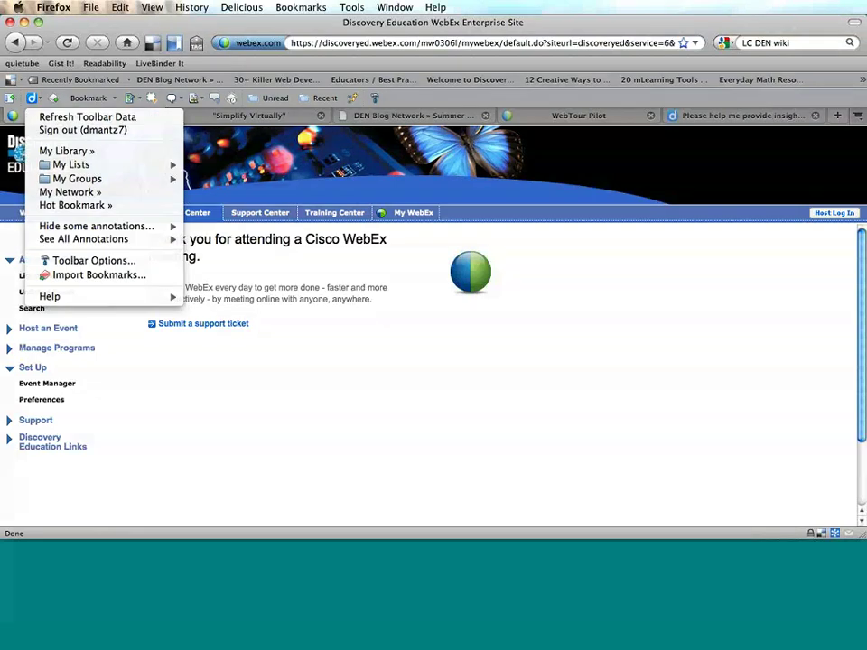
key("Escape")
left_click(741, 116)
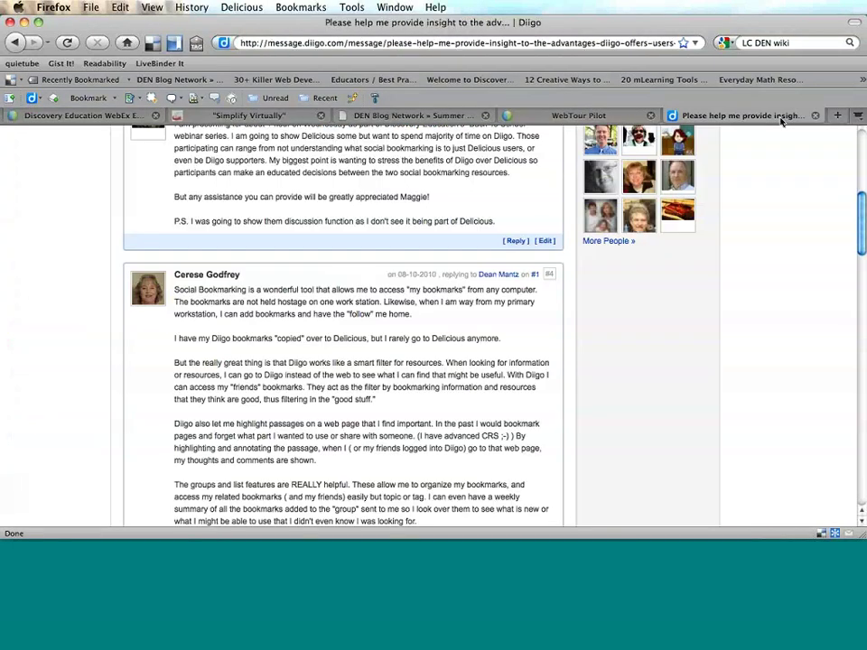
right_click(572, 292)
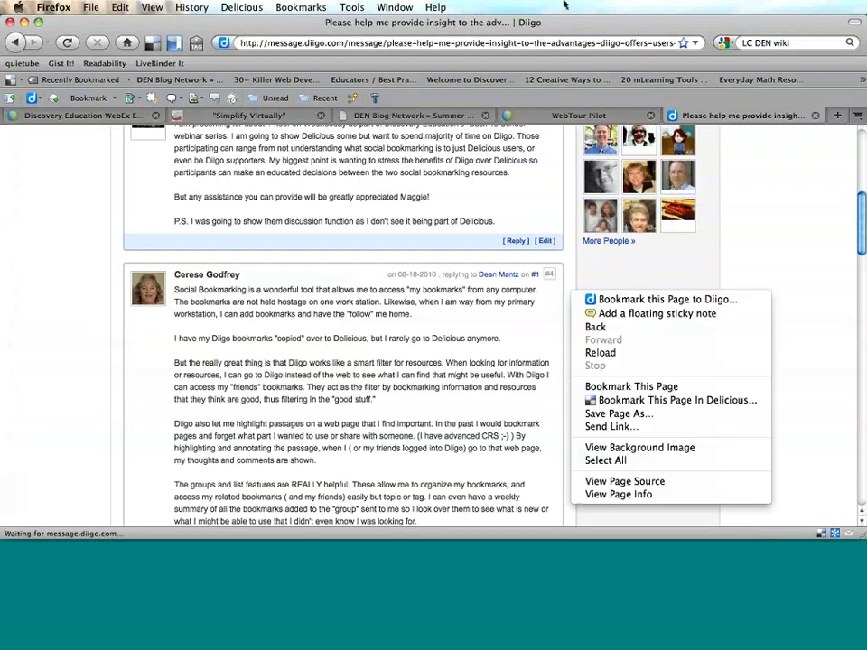
left_click(838, 321)
scroll(838, 321, "up", 10)
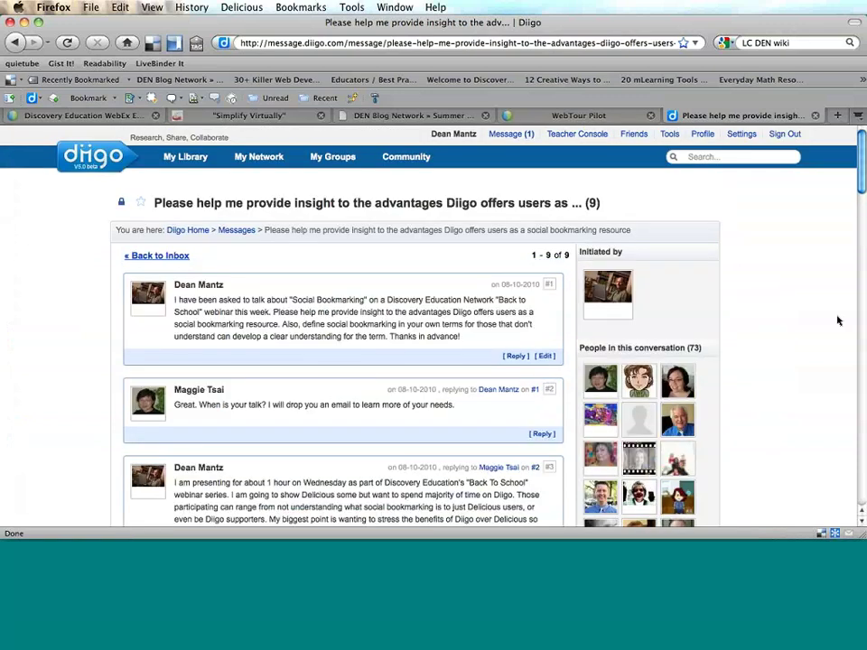
left_click(190, 160)
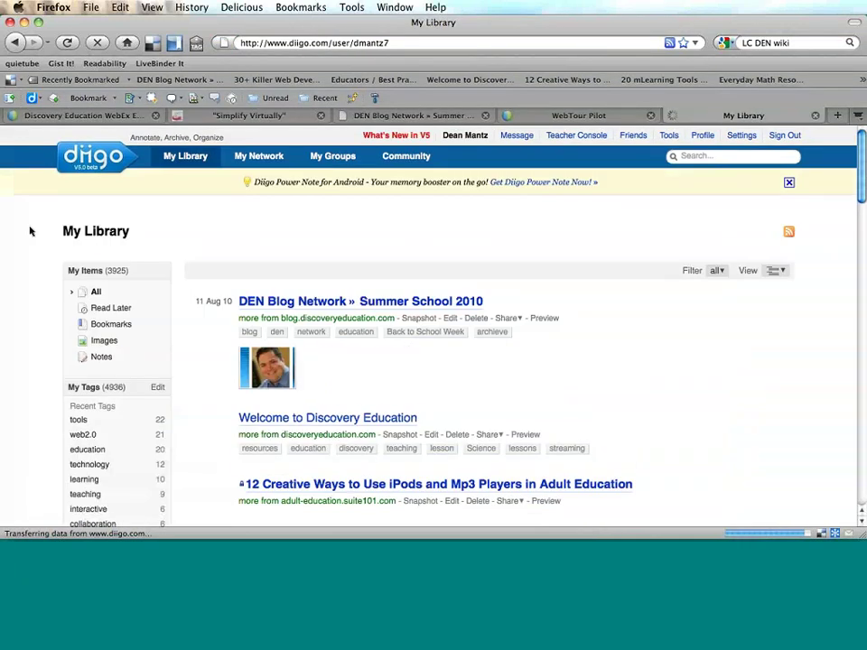
Show only the Images items in My Library.
scroll(30, 232, "down", 1)
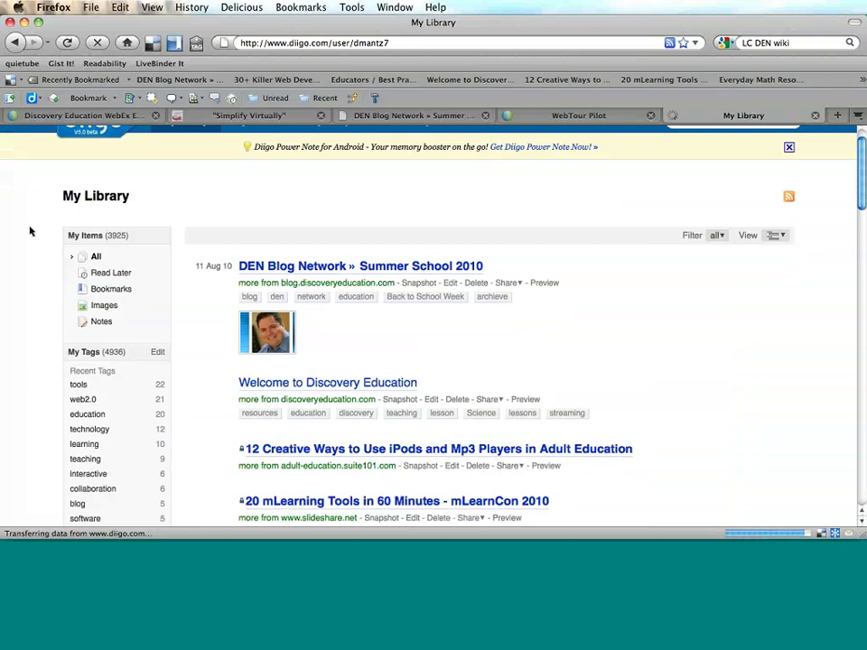
scroll(30, 232, "down", 1)
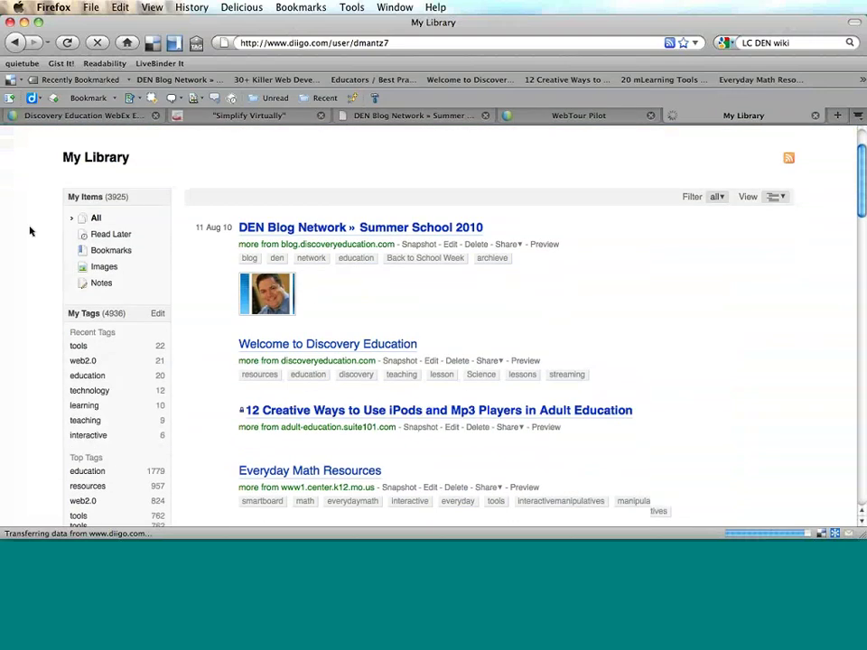
left_click(140, 275)
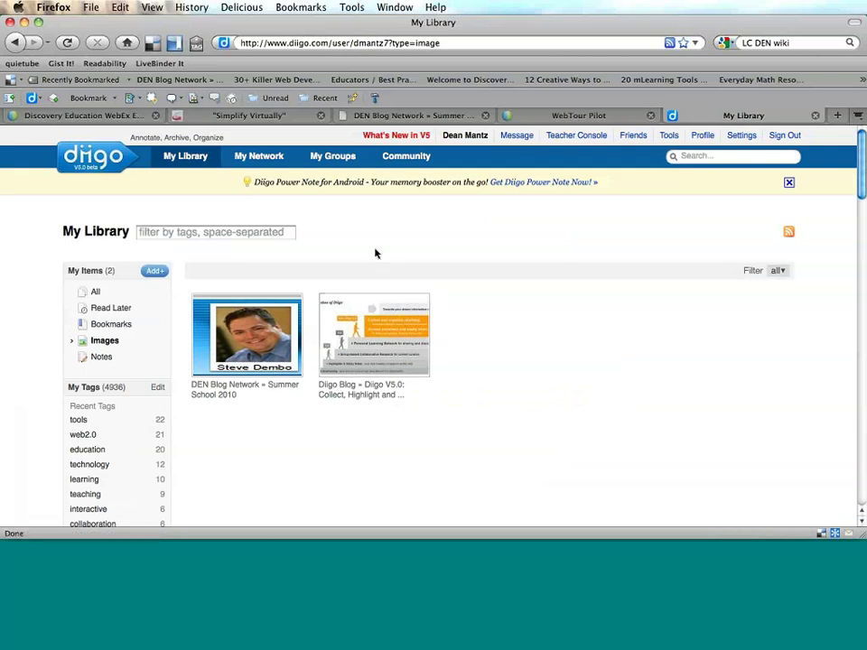
Look through the saved images, the recent and top tags, and the full set of topic lists in My Library.
scroll(375, 254, "down", 1)
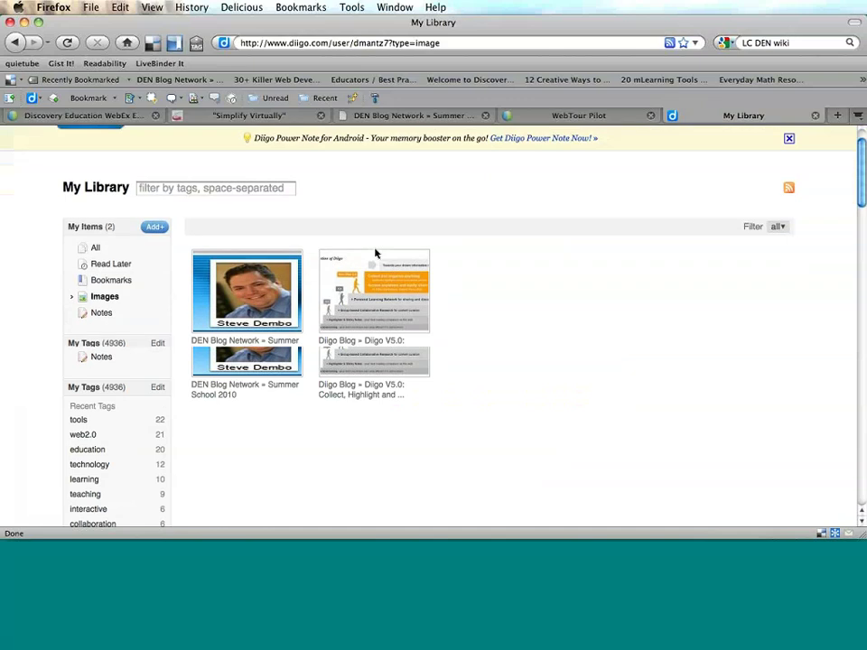
scroll(375, 253, "down", 3)
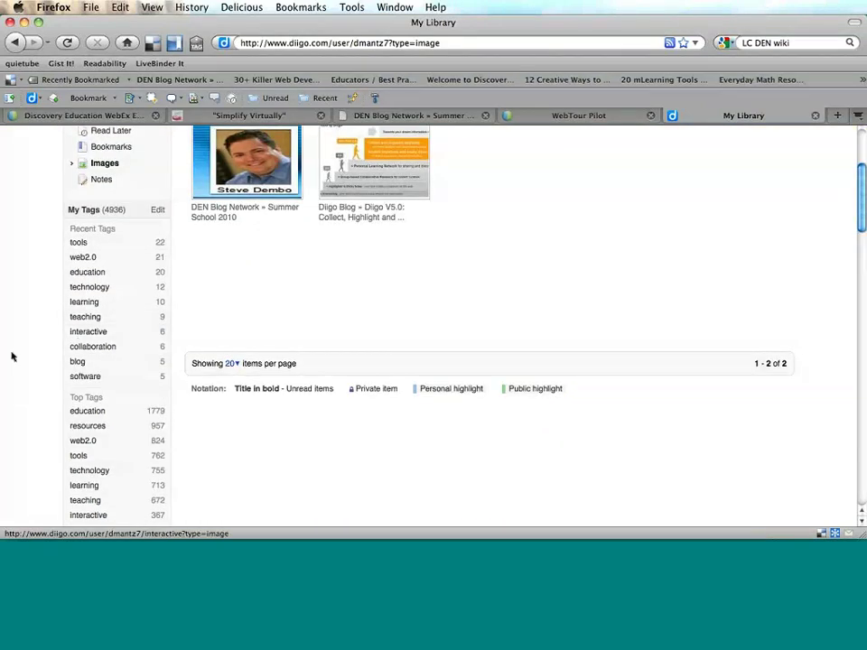
scroll(9, 363, "down", 7)
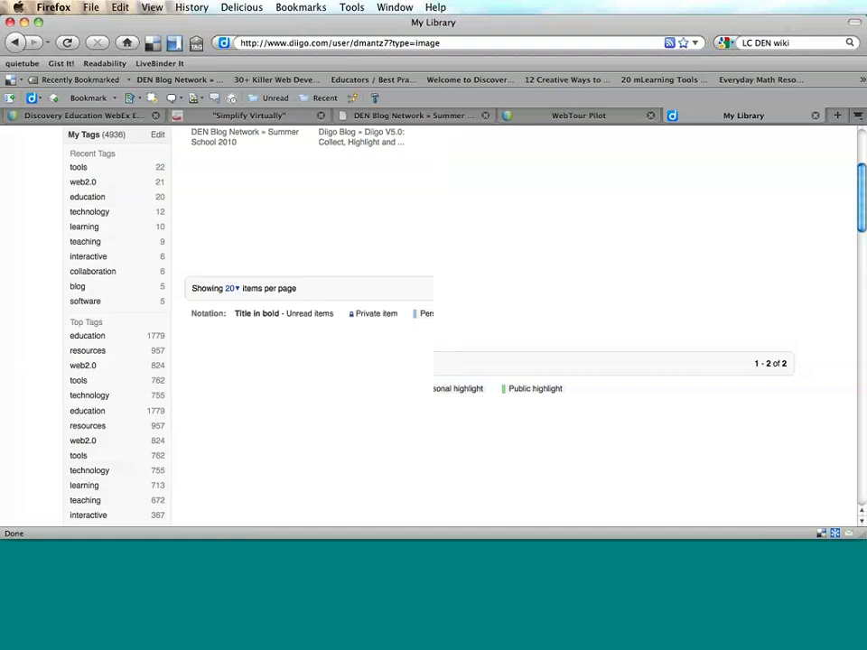
scroll(9, 363, "down", 4)
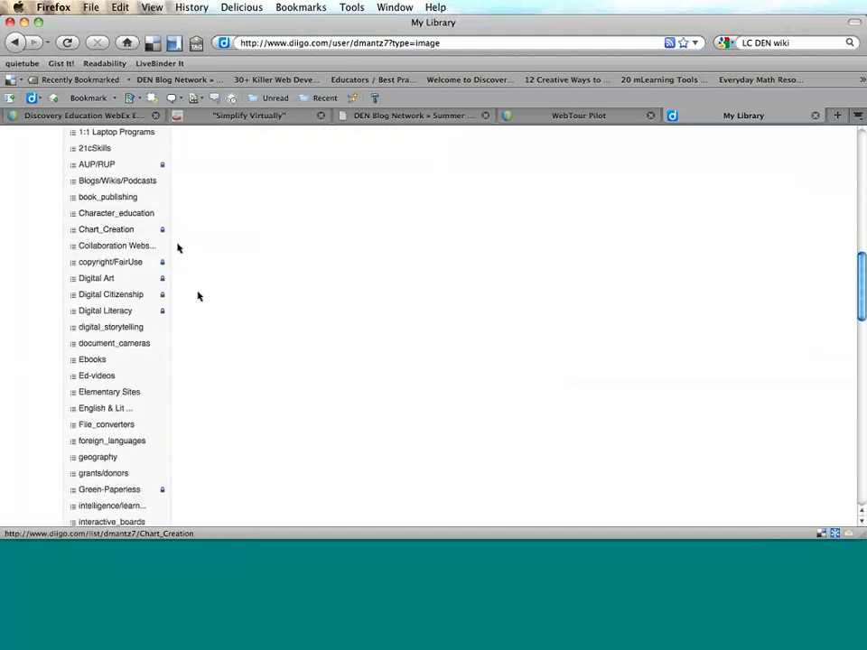
scroll(251, 295, "down", 3)
scroll(252, 294, "down", 3)
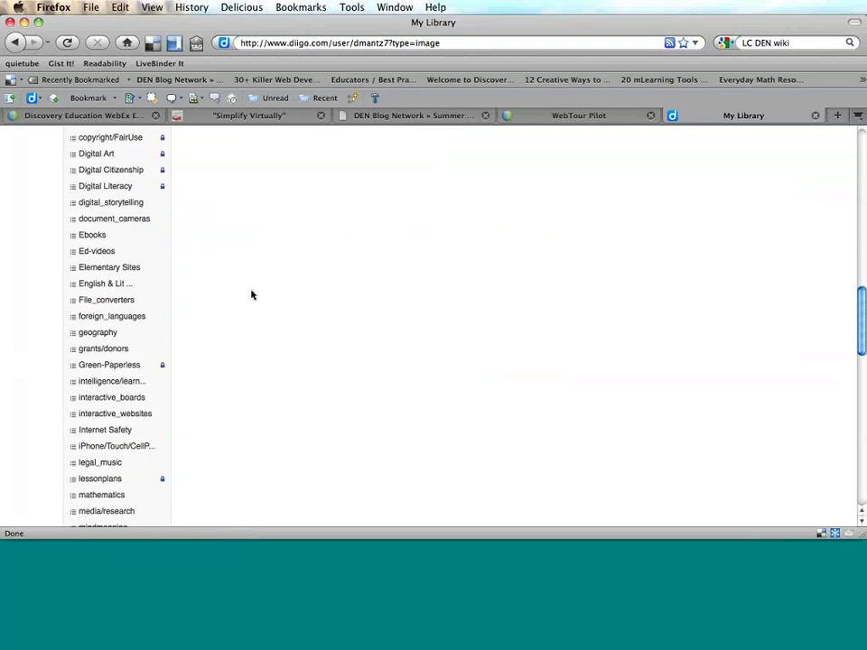
scroll(252, 294, "down", 8)
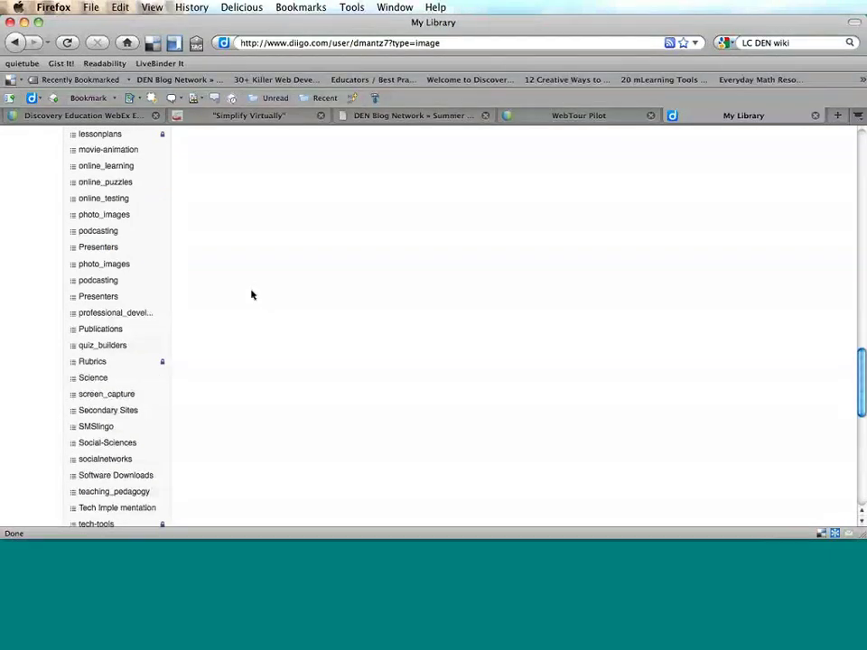
scroll(251, 295, "down", 3)
scroll(252, 294, "up", 10)
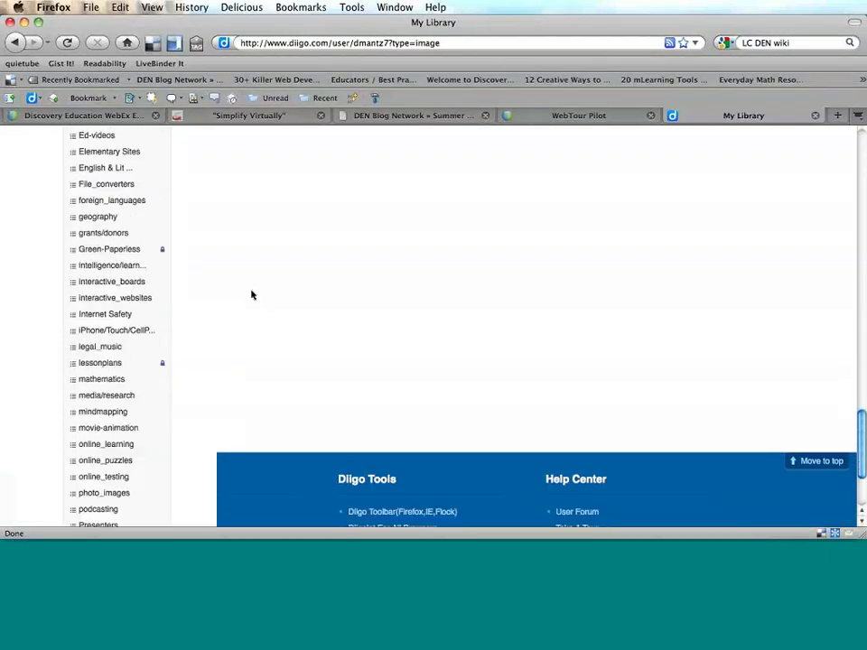
scroll(252, 294, "up", 6)
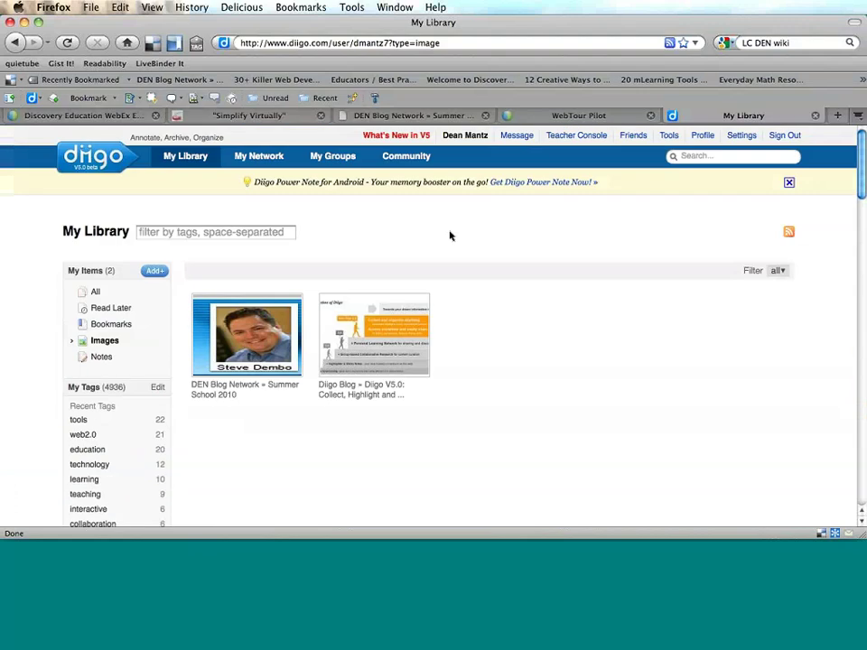
Open the Teacher Console and review the created class groups, their member options and the student accounts.
left_click(576, 135)
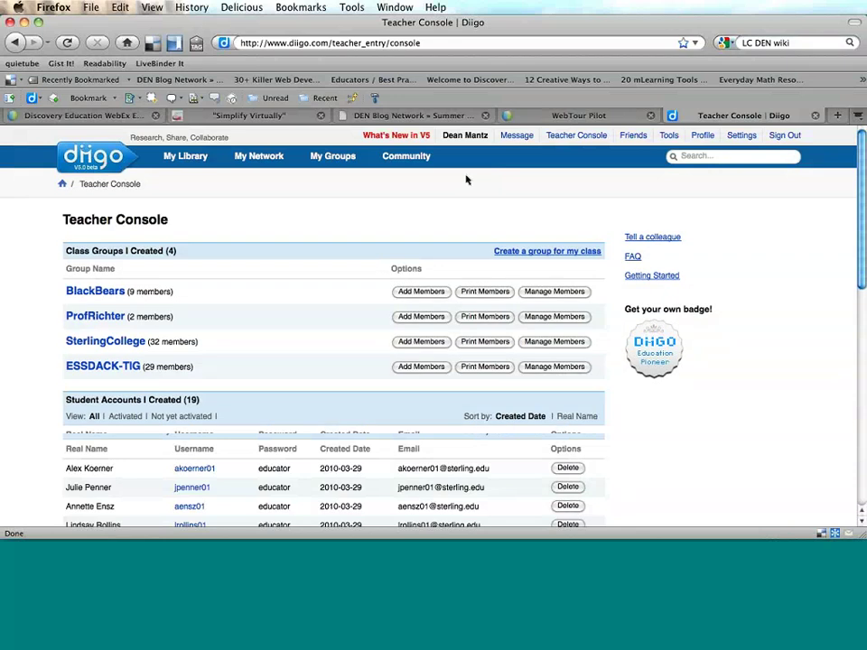
scroll(466, 180, "down", 1)
scroll(466, 179, "down", 2)
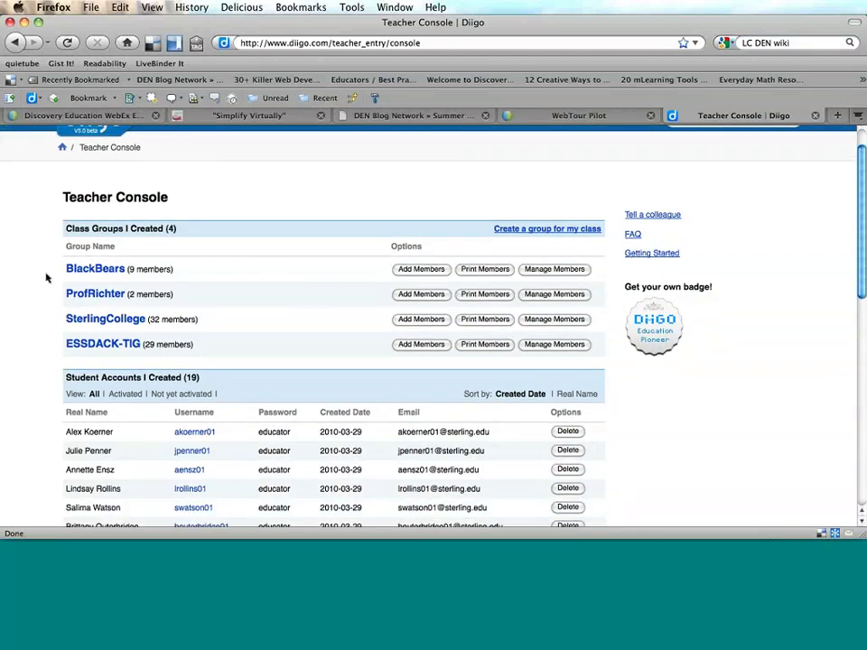
scroll(33, 274, "down", 3)
scroll(34, 275, "down", 4)
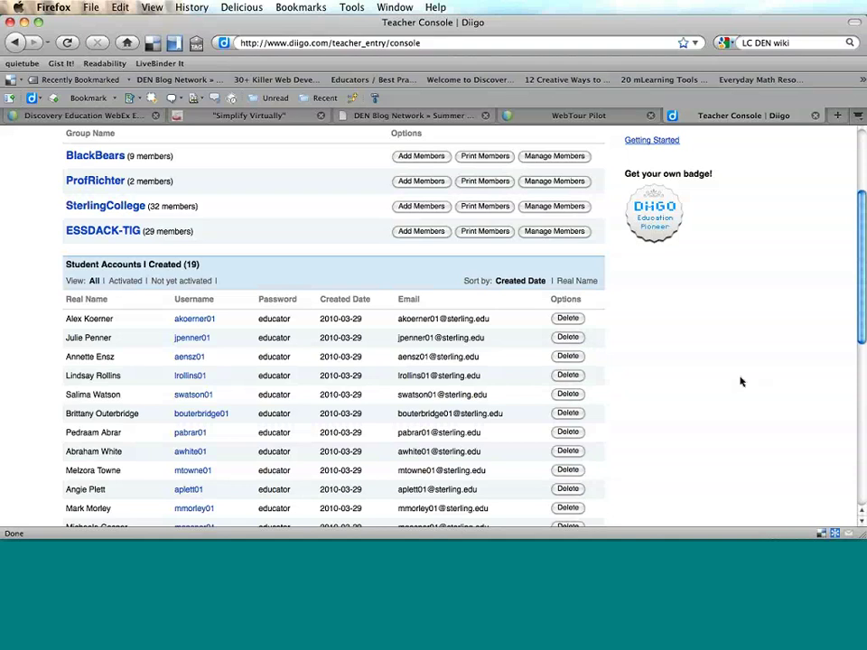
scroll(740, 381, "down", 2)
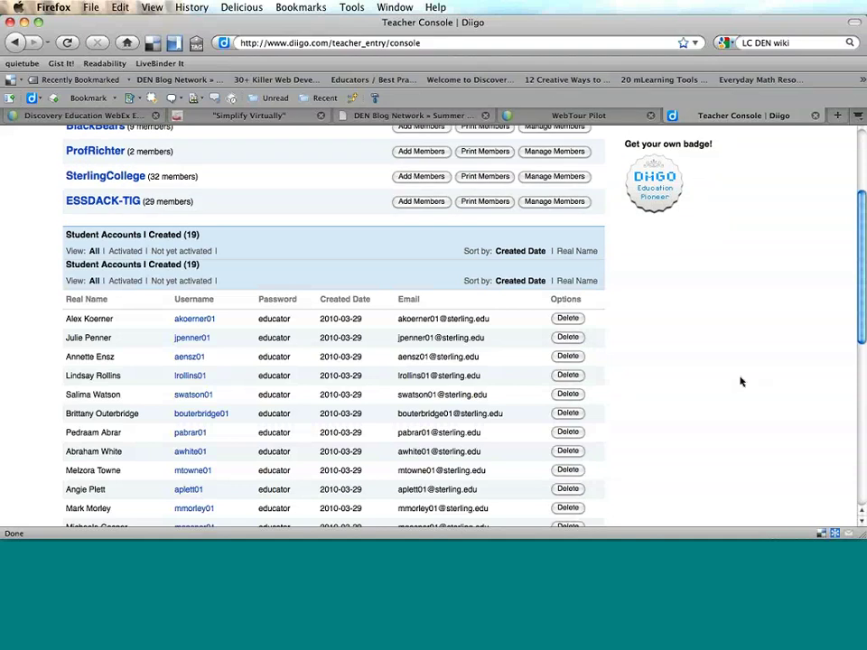
scroll(740, 381, "up", 8)
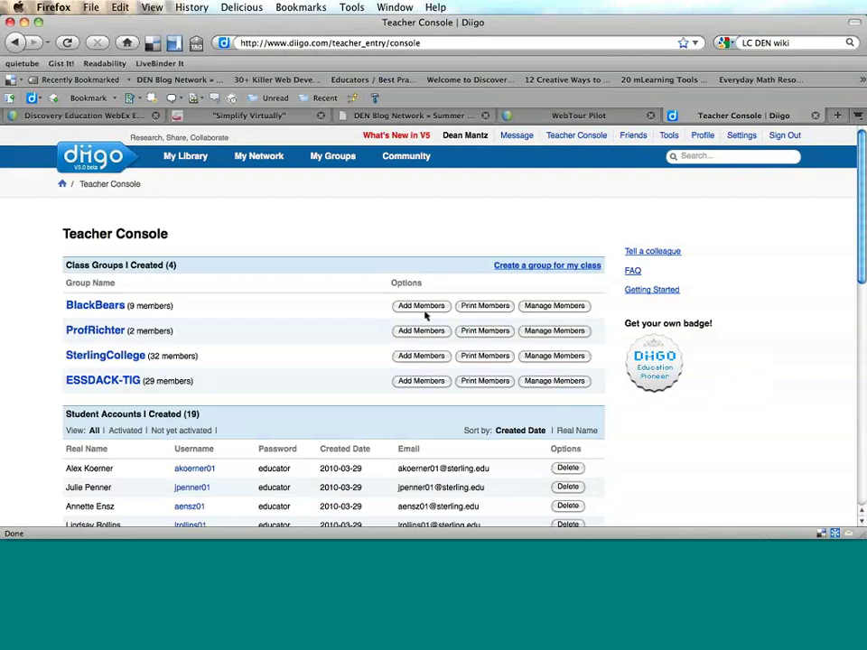
Open the page for adding members to the SterlingCollege group and review its student account and invitation options.
left_click(421, 355)
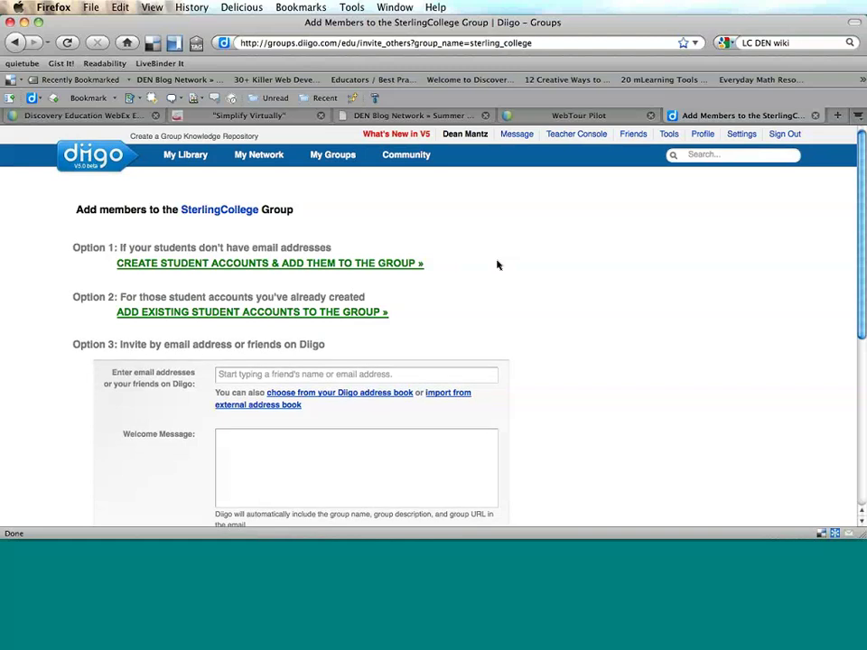
scroll(600, 344, "down", 2)
scroll(599, 344, "down", 3)
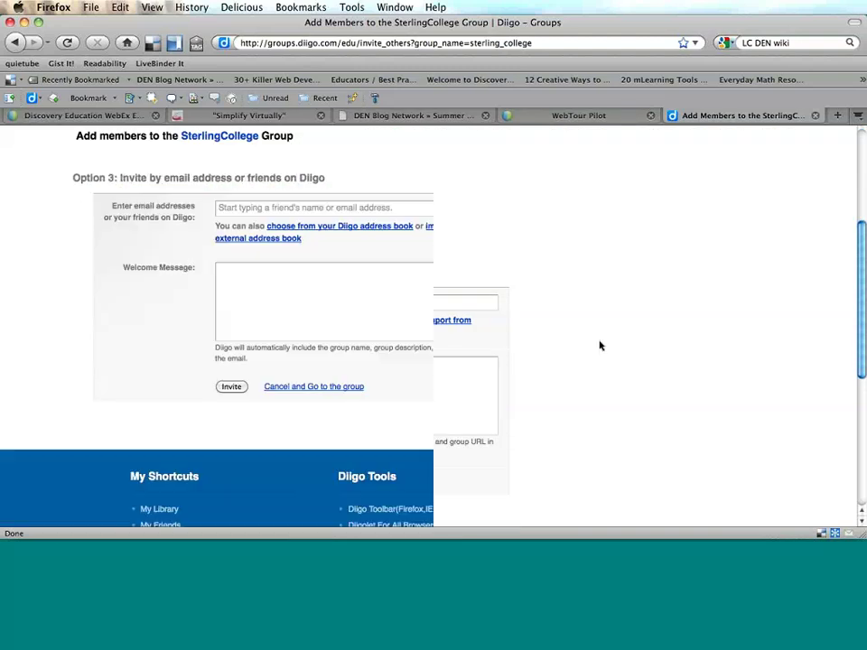
scroll(599, 344, "up", 4)
scroll(599, 345, "up", 1)
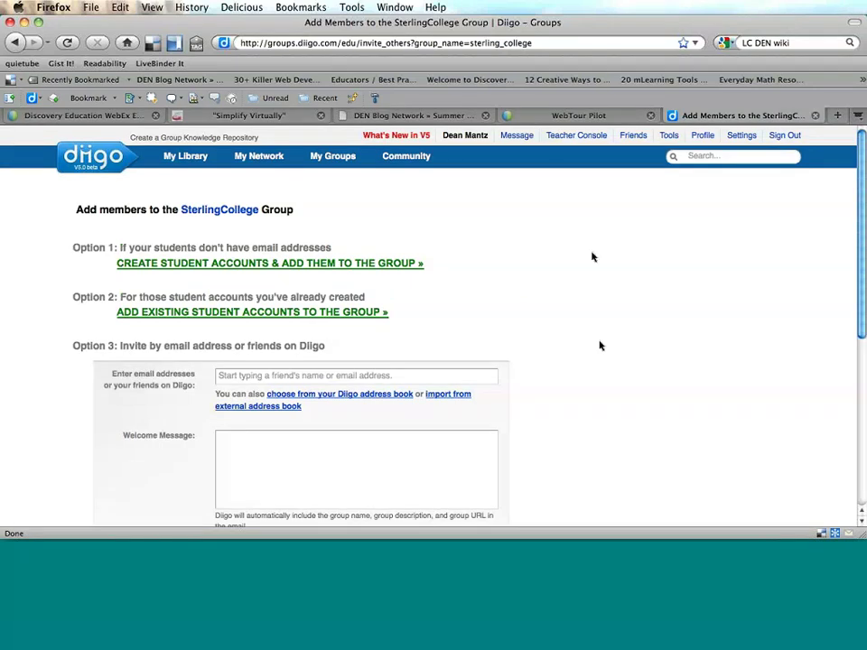
Return to the Teacher Console, and open the Tools page to review the Diigo Toolbar's system requirements and labelled screenshot.
left_click(560, 139)
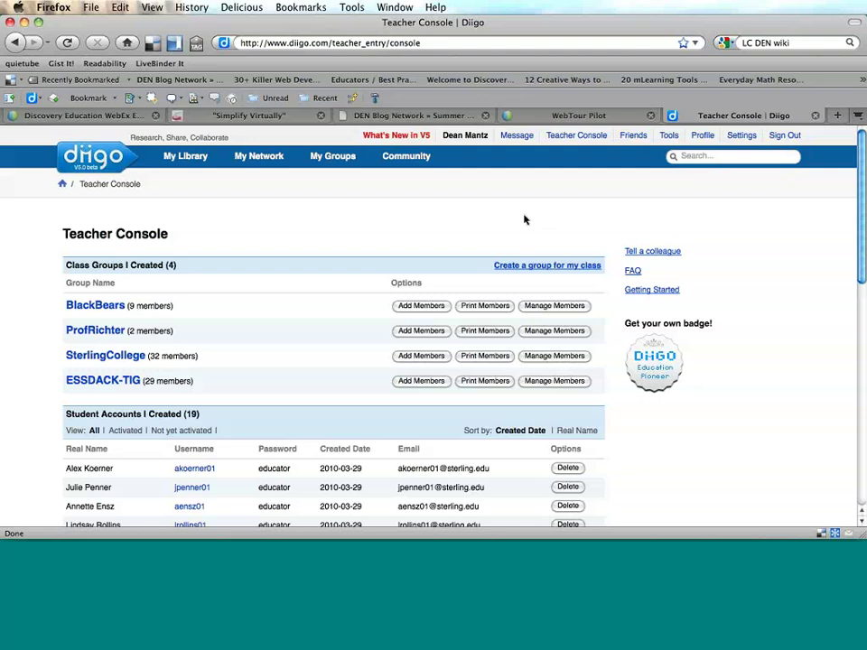
left_click(668, 136)
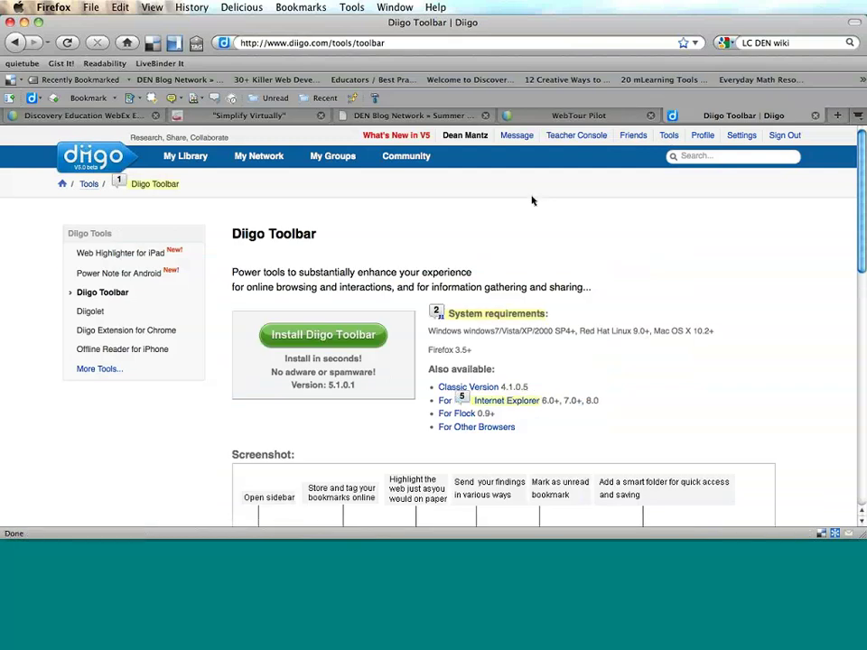
scroll(532, 201, "down", 5)
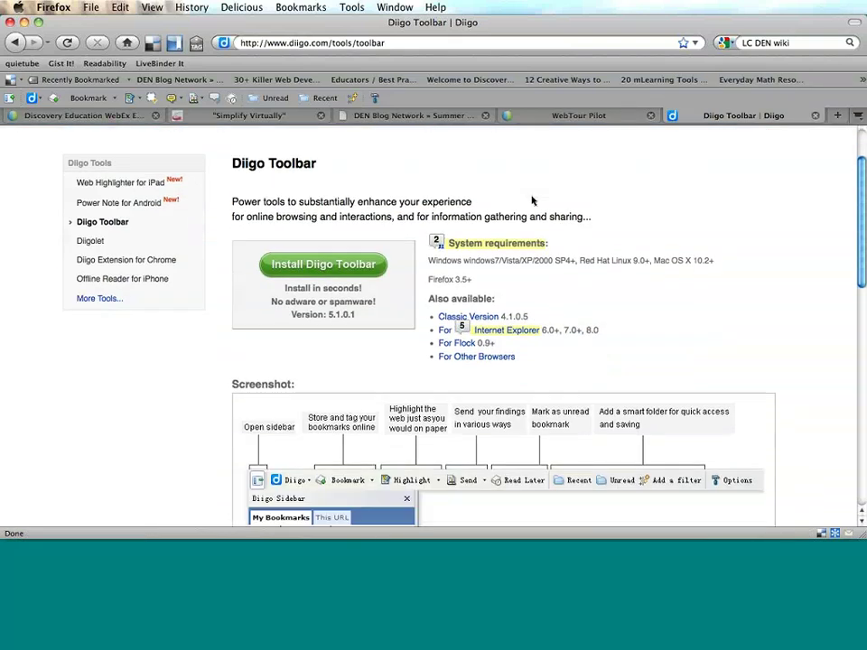
scroll(532, 201, "down", 10)
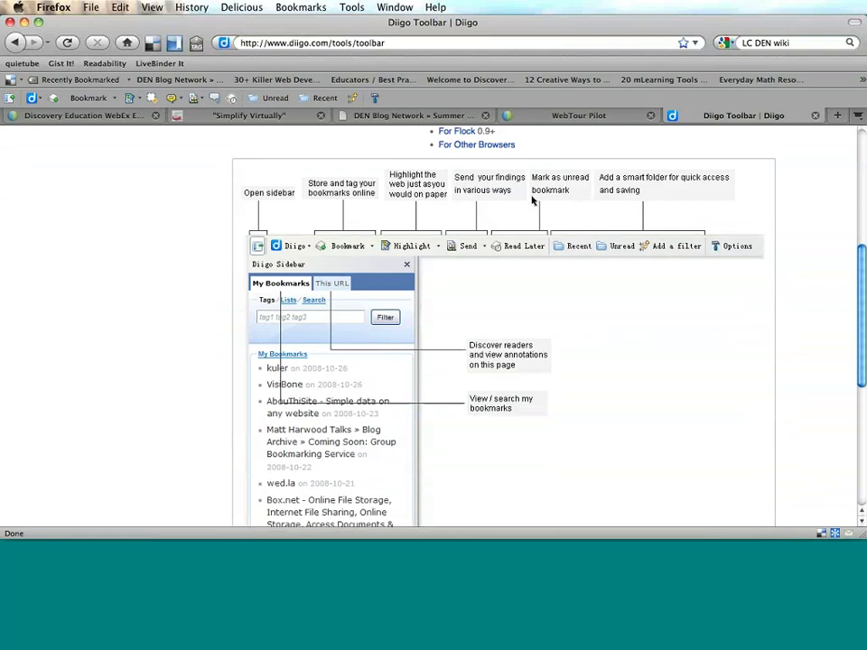
scroll(532, 201, "down", 5)
scroll(534, 199, "up", 20)
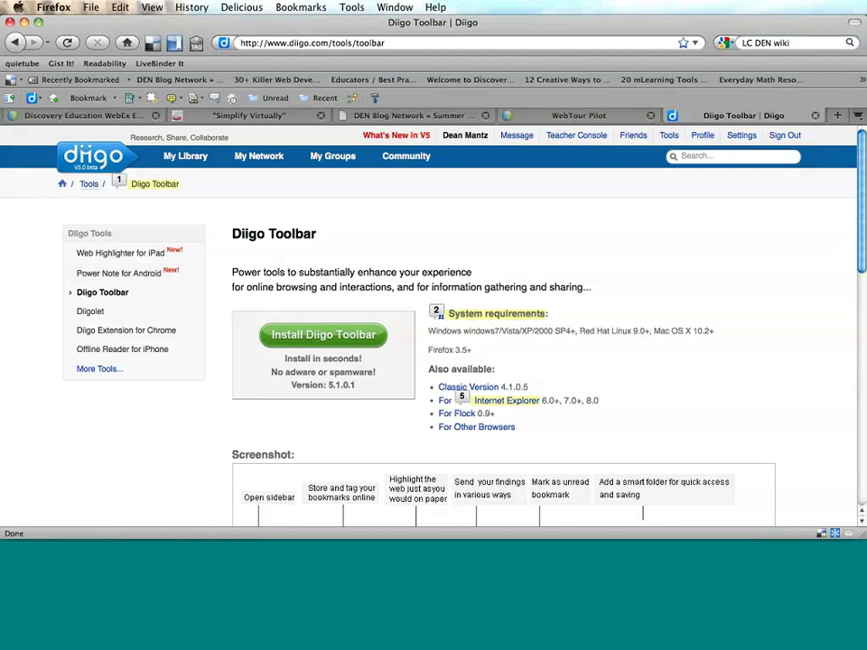
Expand the full list of Diigo tools and open Enhanced Linkrolls to review its description, display options and preview.
left_click(98, 369)
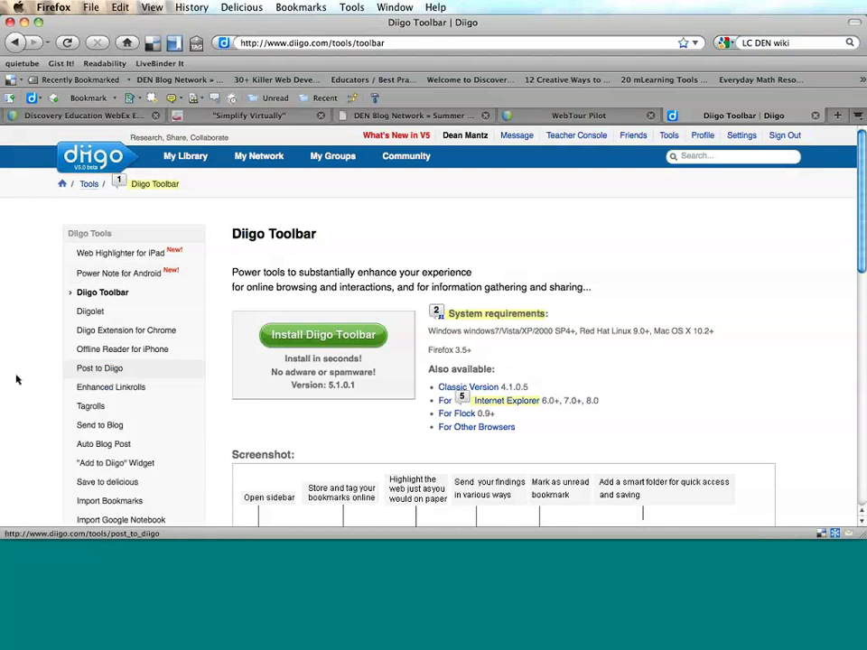
scroll(27, 397, "down", 3)
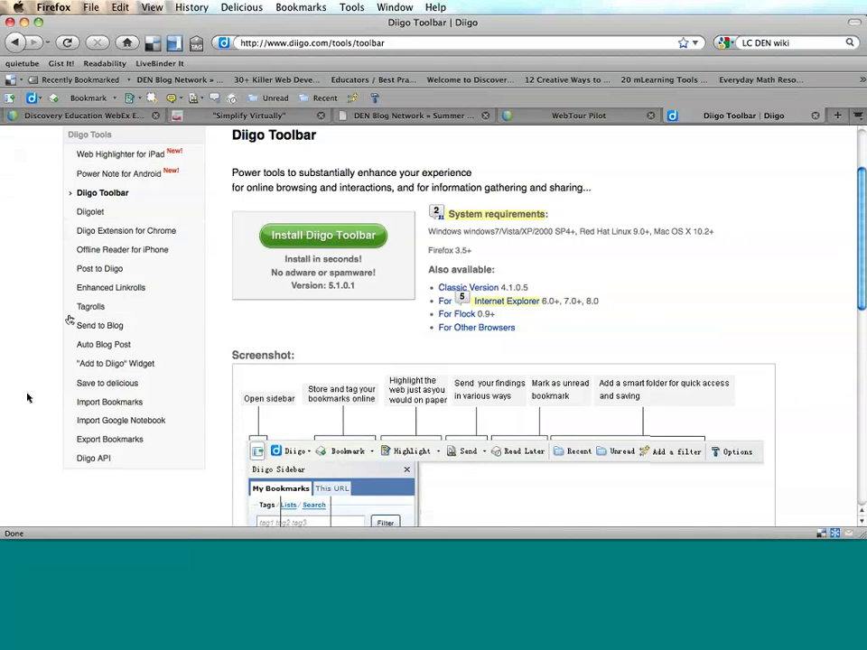
left_click(135, 293)
left_click(135, 295)
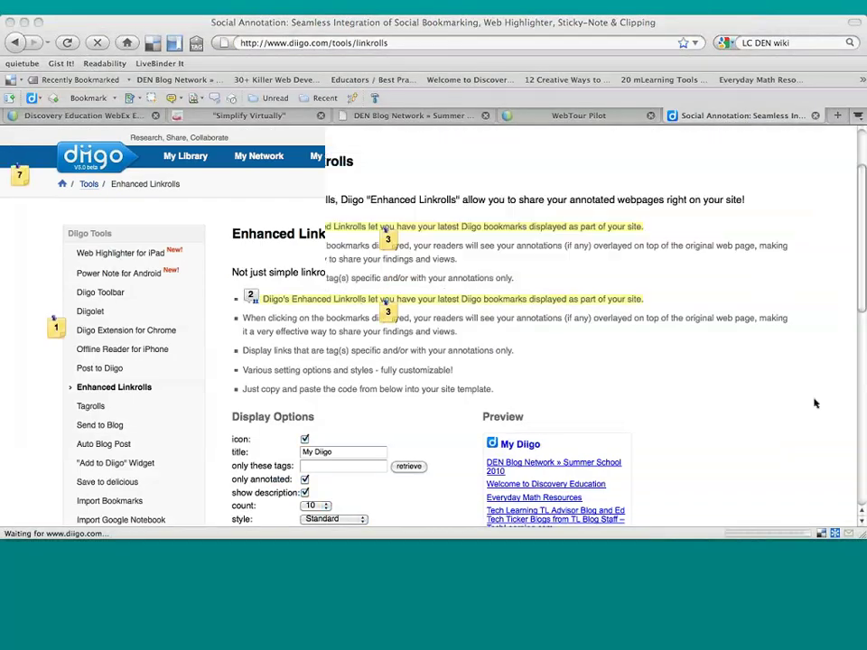
scroll(814, 404, "down", 2)
scroll(815, 403, "down", 1)
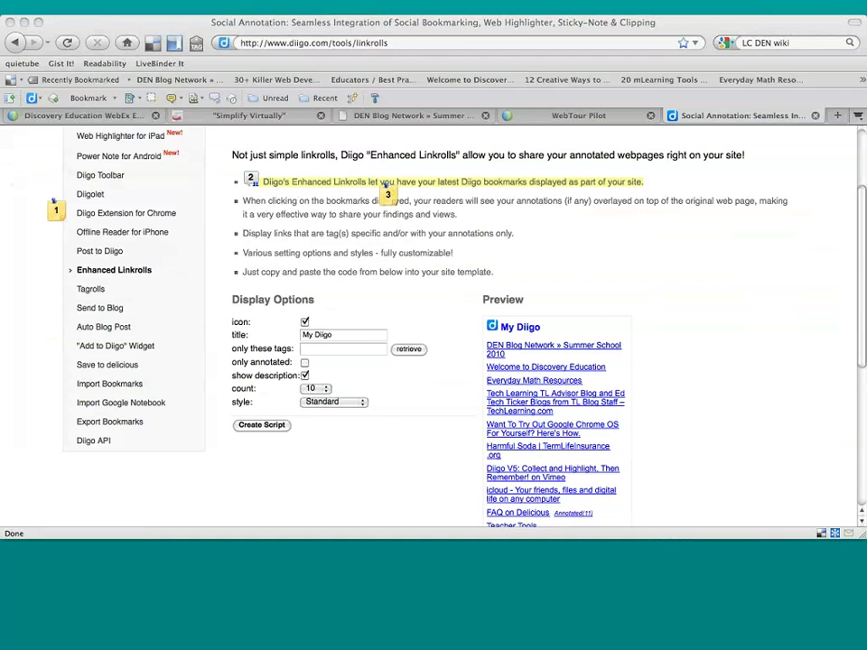